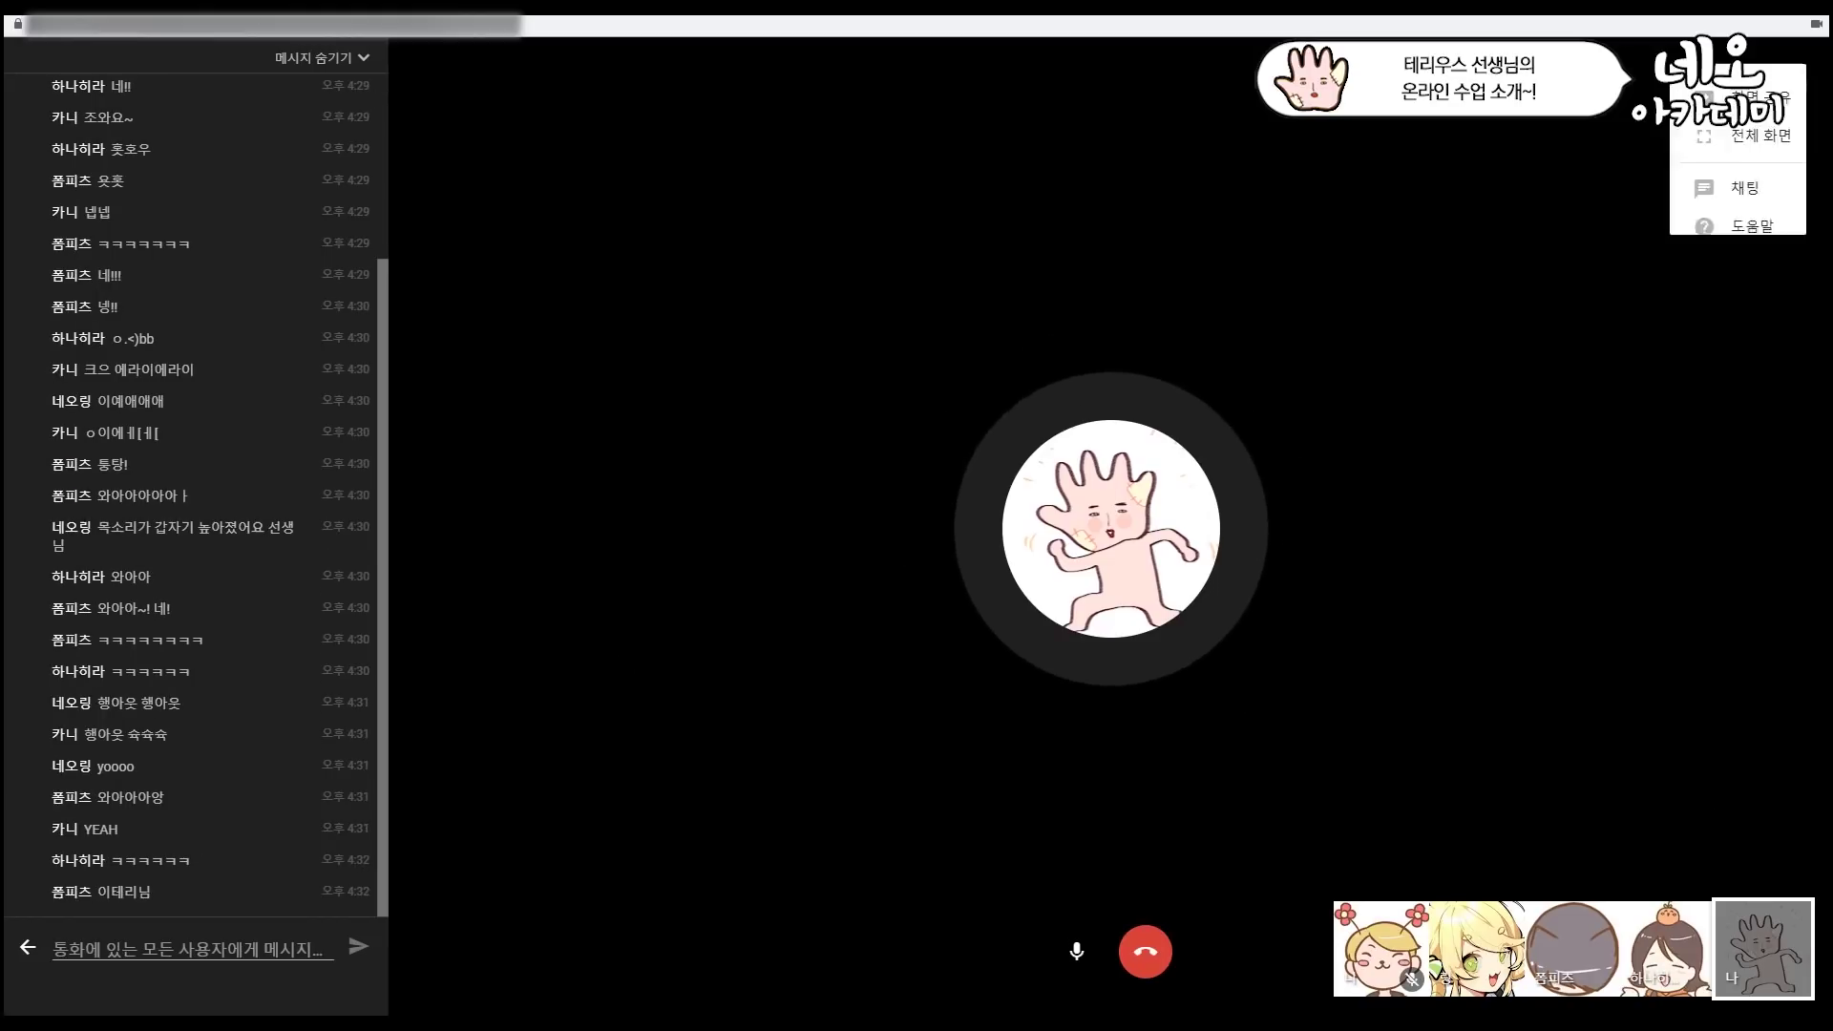
Share the PaintTool SAI application window in the Hangouts call and hide the sharing notice.
{"action": "left_click", "coordinate": [1714, 97]}
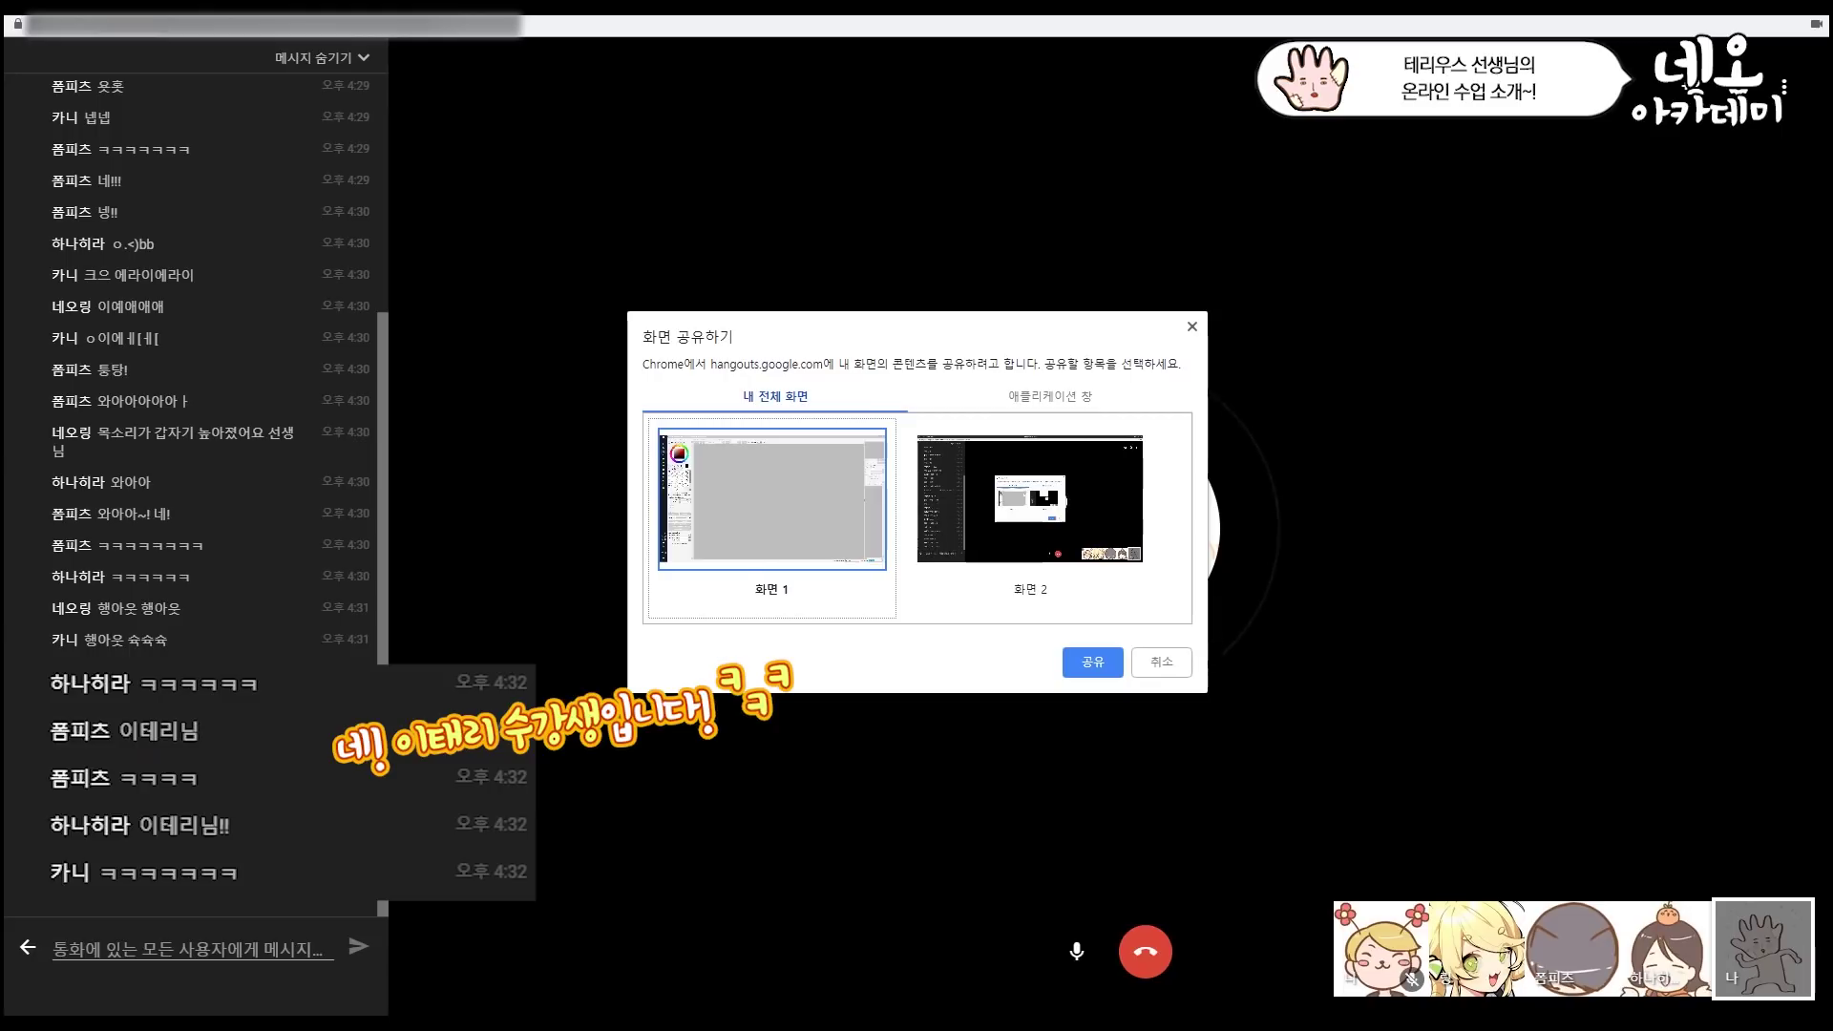
{"action": "left_click", "coordinate": [1049, 396]}
{"action": "left_click", "coordinate": [900, 482]}
{"action": "left_click", "coordinate": [1093, 662]}
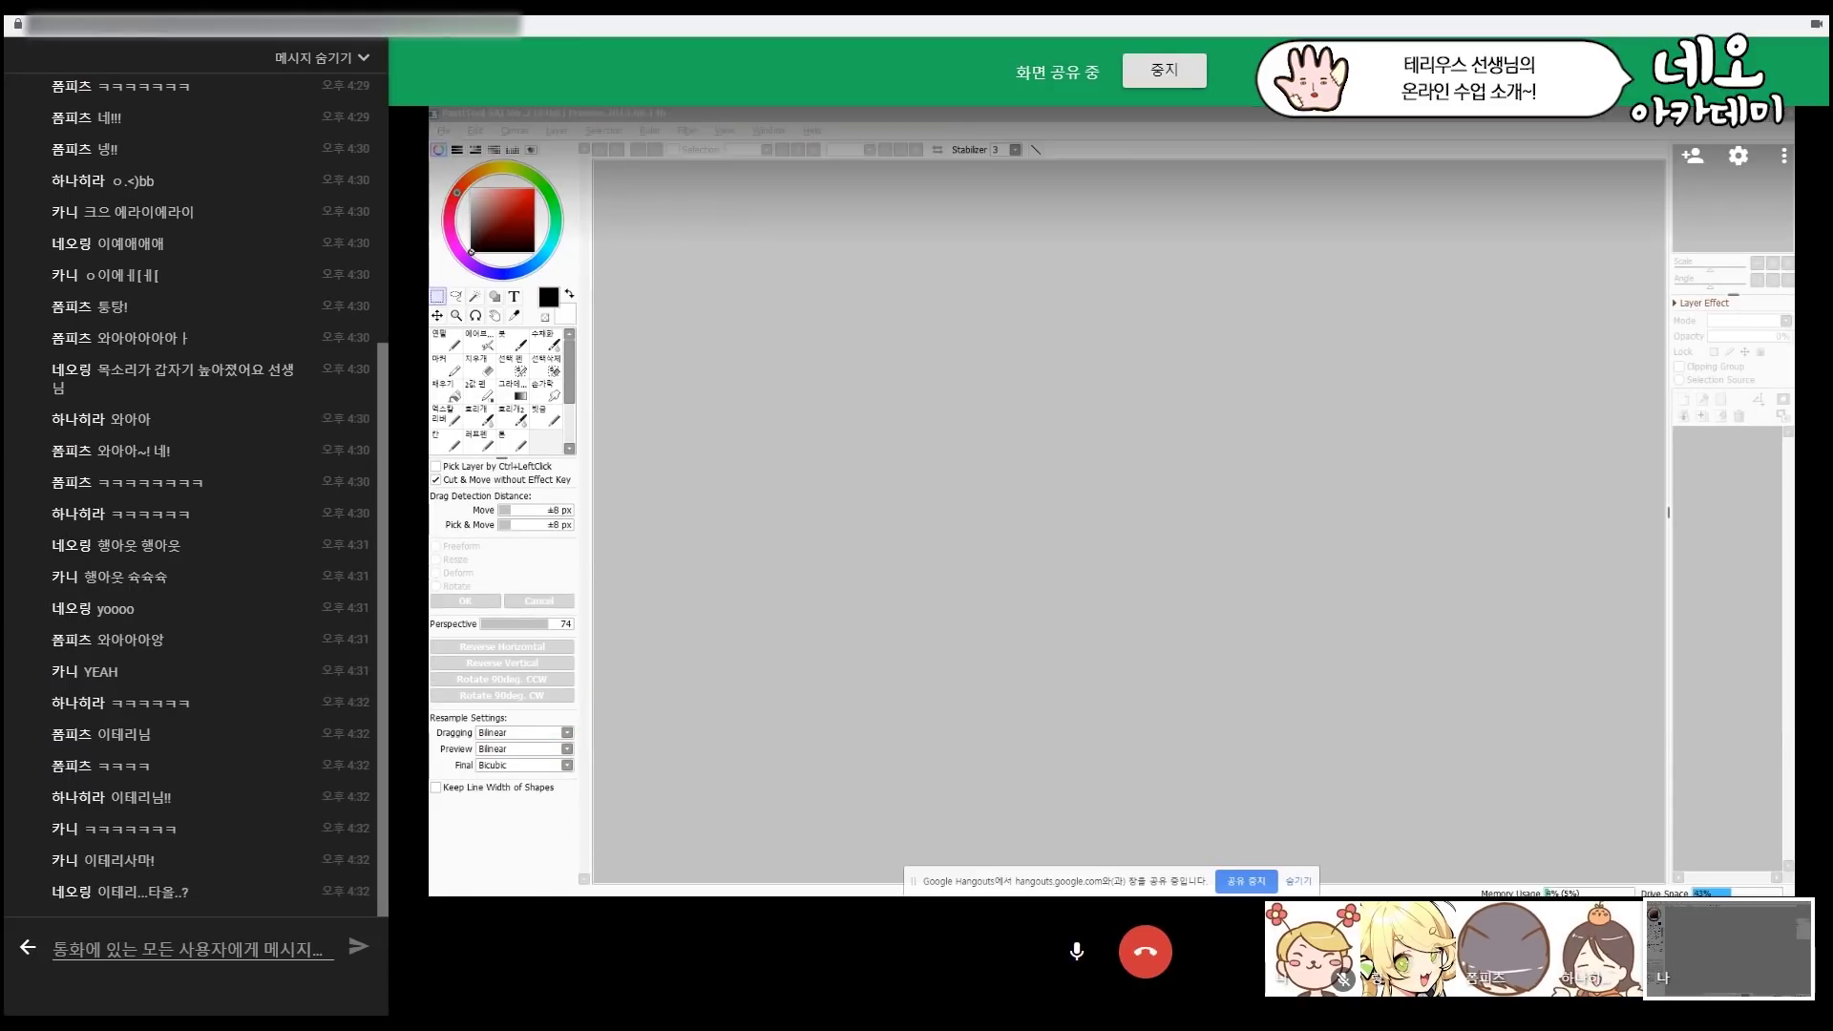
{"action": "left_click", "coordinate": [1297, 882]}
In PaintTool SAI, open the fan art PSD of the hand-headed character in a suit and expand its 채색 folder.
{"action": "left_click", "coordinate": [443, 131]}
{"action": "left_click", "coordinate": [482, 168]}
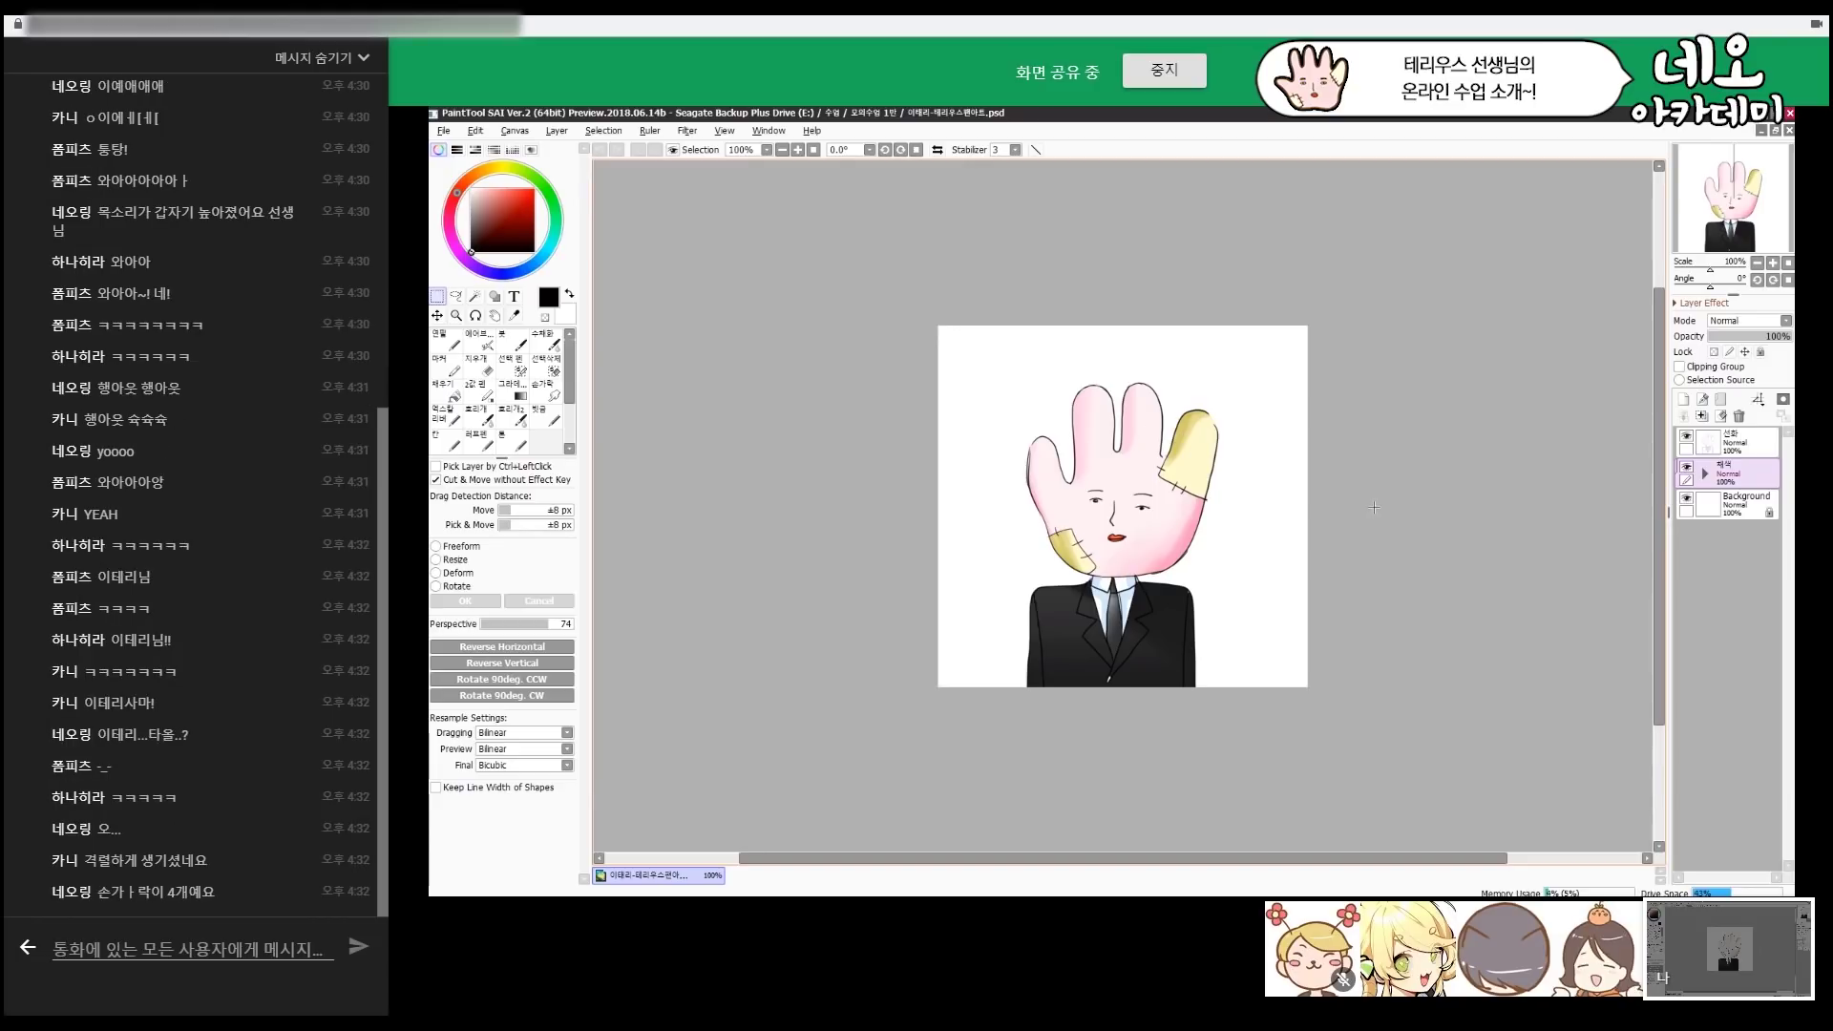
{"action": "scroll", "coordinate": [1177, 539], "scroll_direction": "up", "scroll_amount": 3}
{"action": "left_click", "coordinate": [1708, 476]}
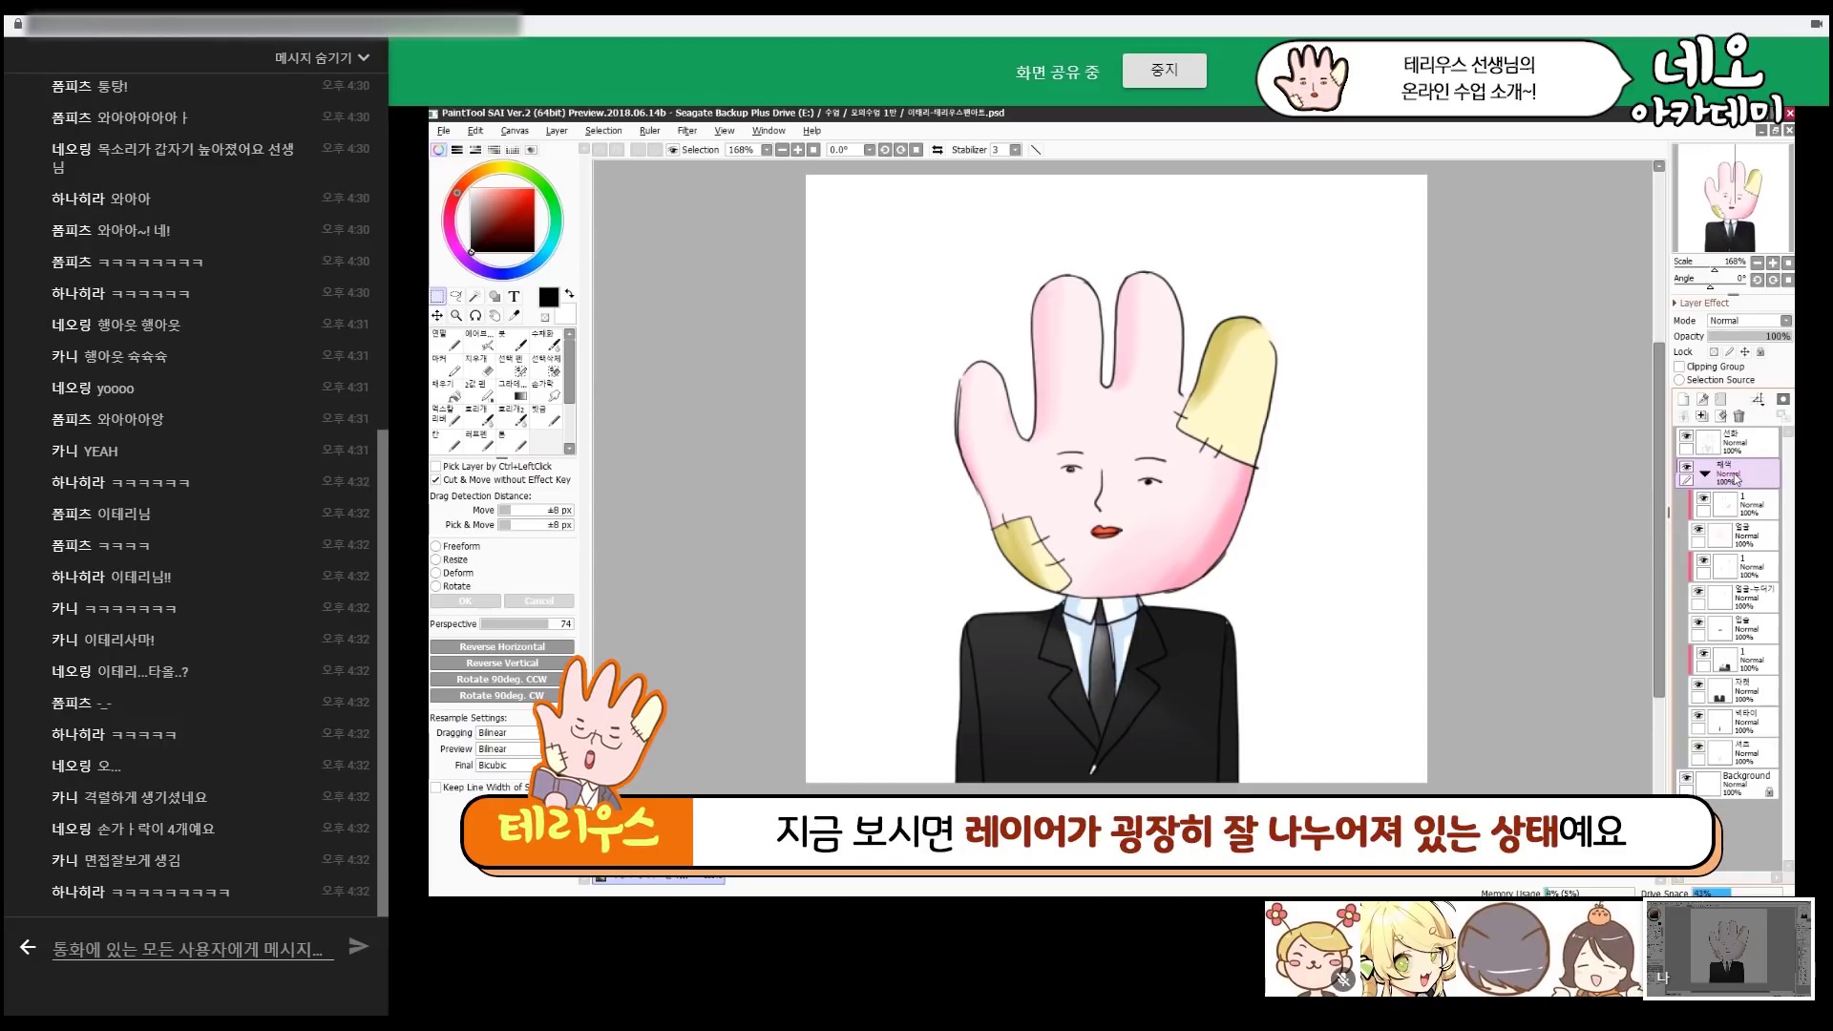
Examine how the coloring is separated into layers inside the 채색 folder, and collapse the folder.
{"action": "left_click", "coordinate": [1732, 499]}
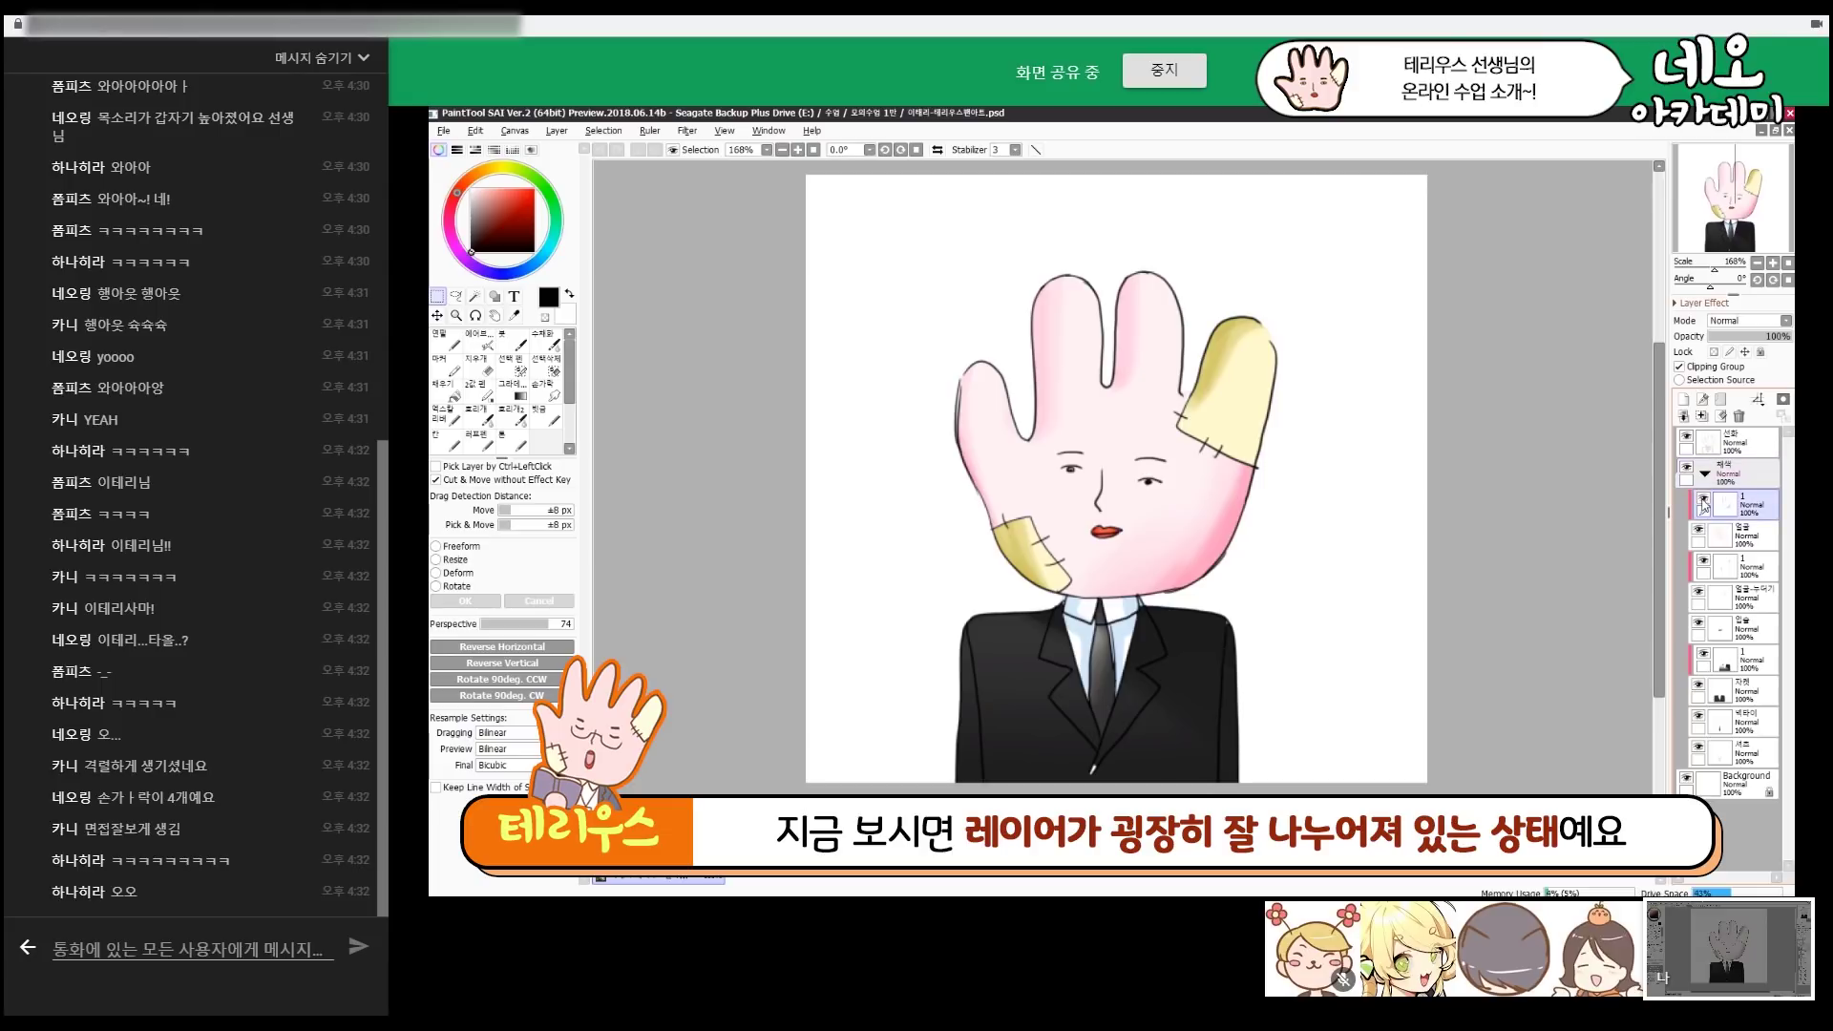
{"action": "left_click", "coordinate": [1703, 499]}
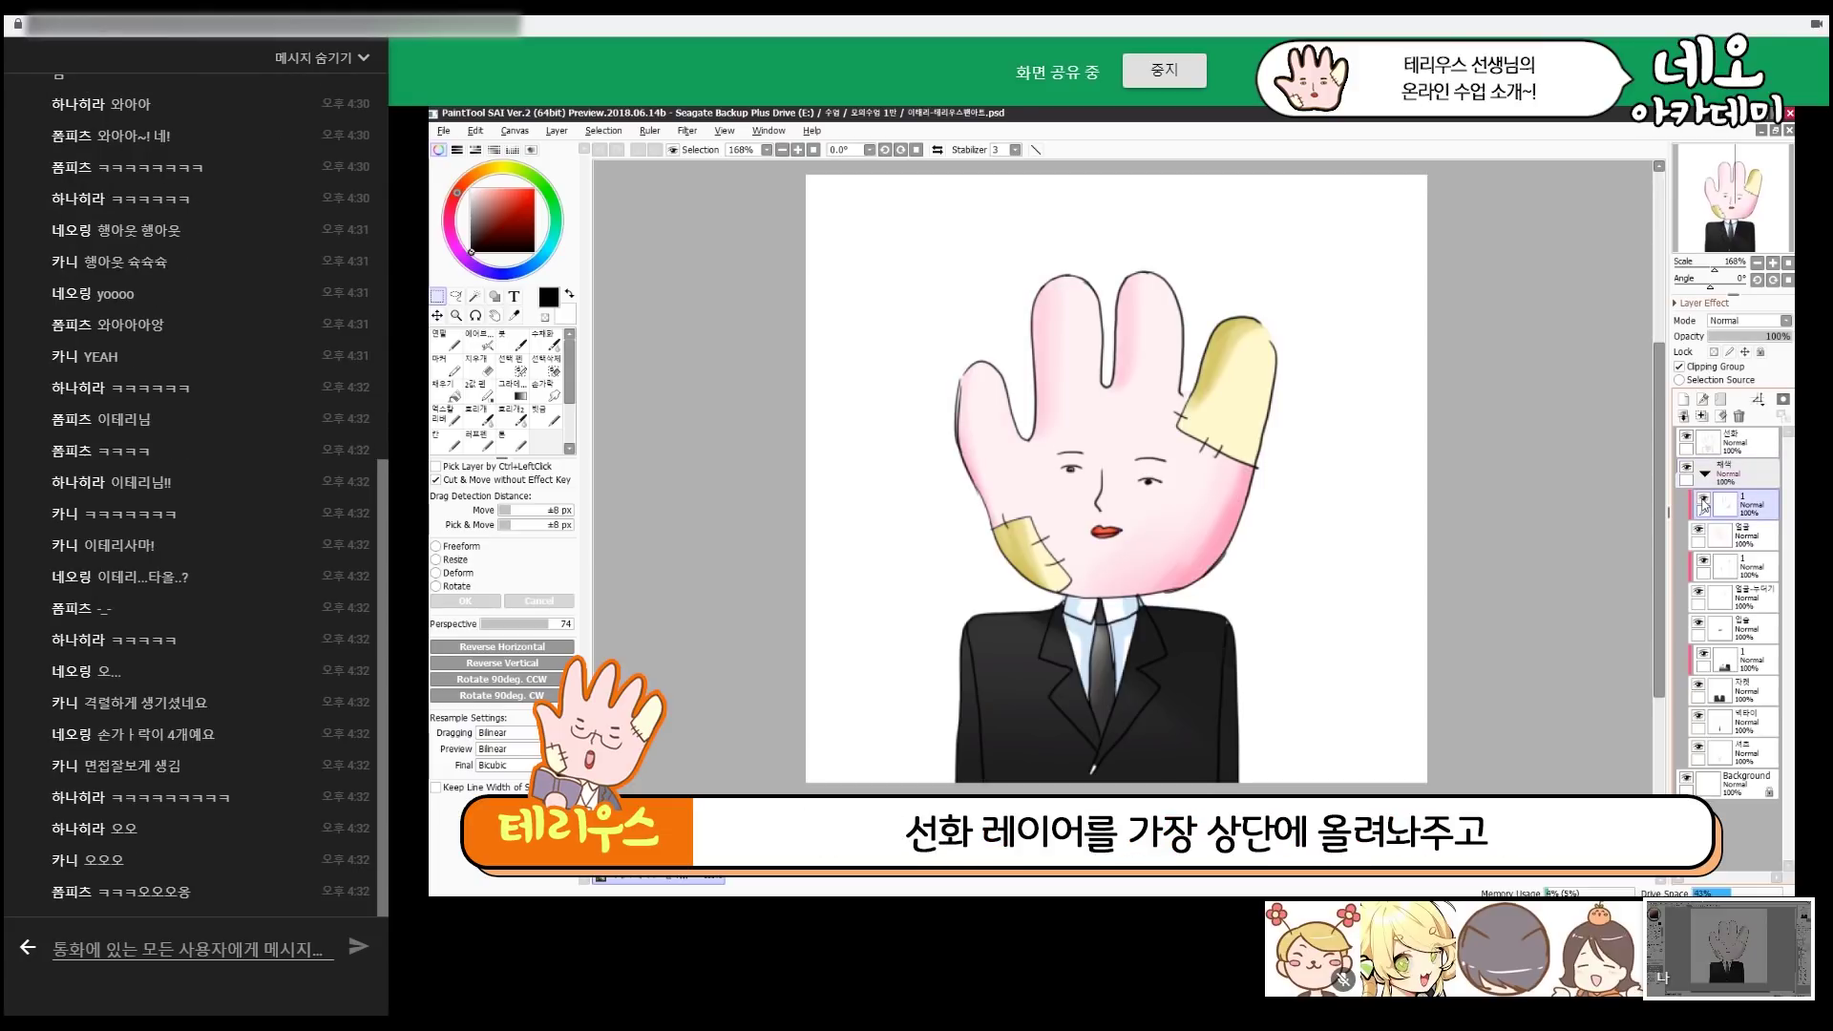
{"action": "scroll", "coordinate": [1098, 459], "scroll_direction": "down", "scroll_amount": 2}
{"action": "left_click_drag", "start_coordinate": [971, 350], "coordinate": [1277, 725]}
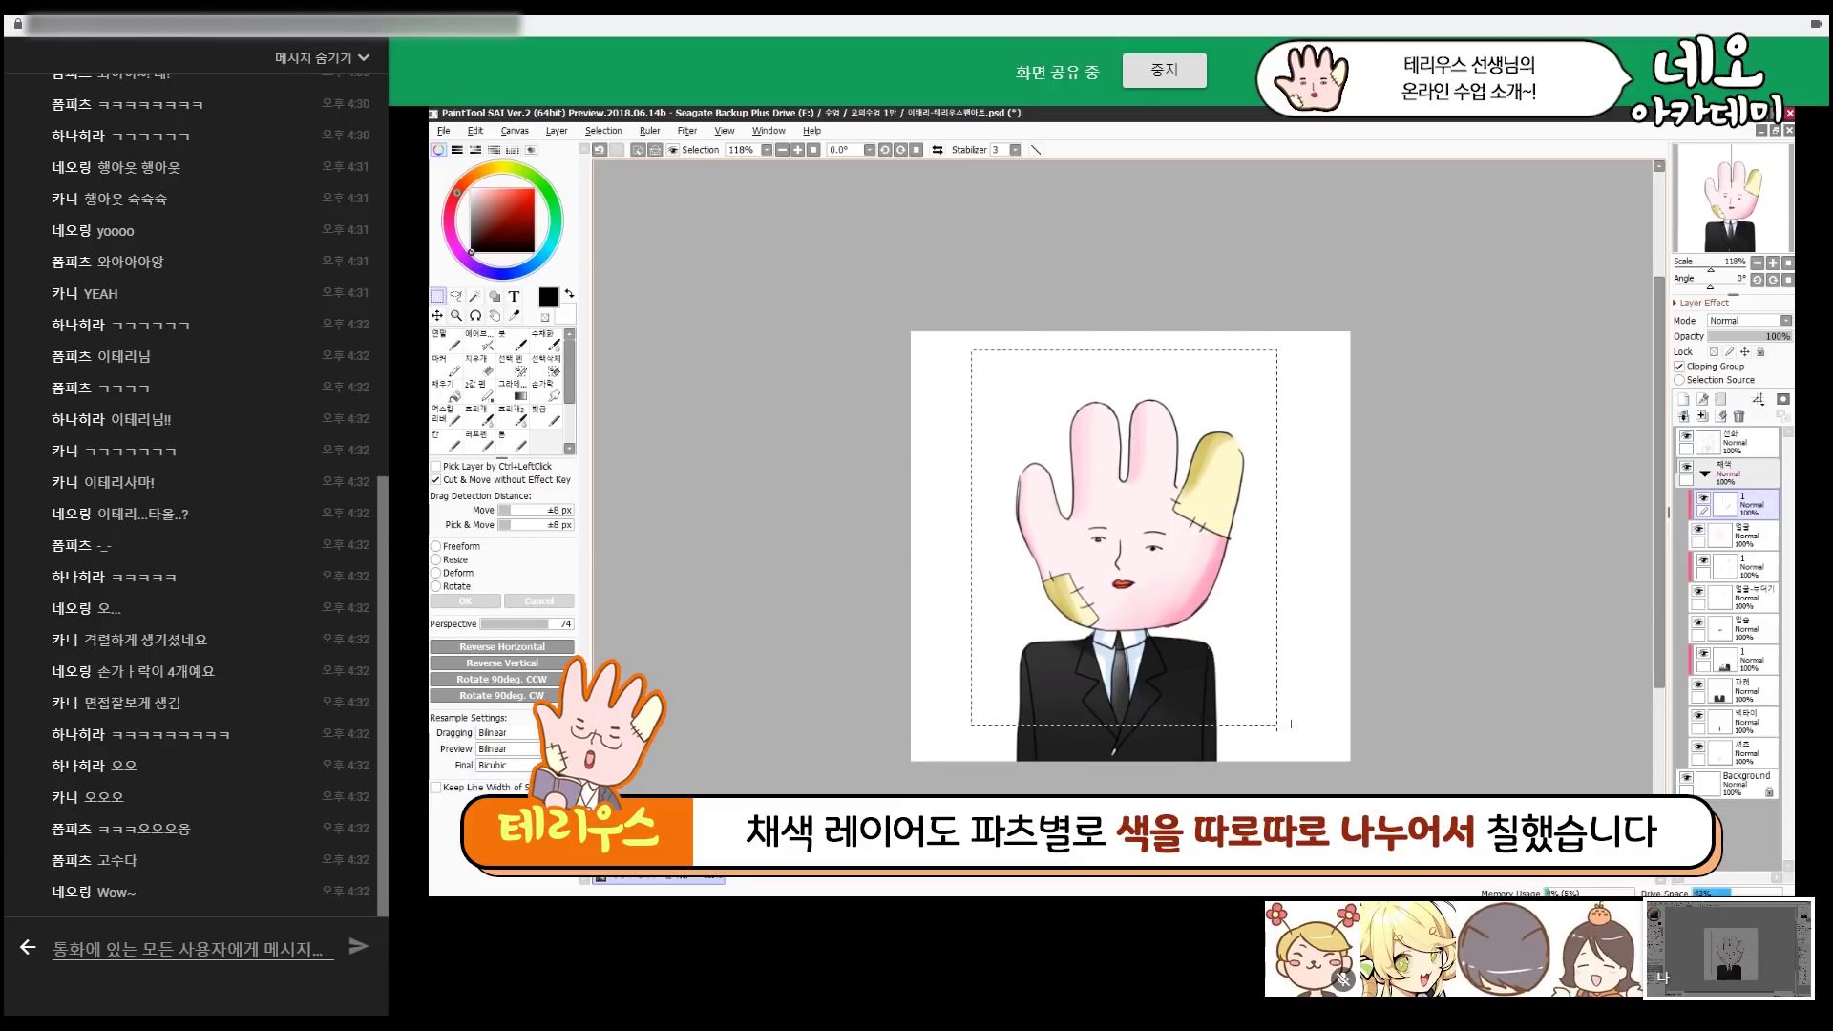
{"action": "key", "text": "ctrl+d"}
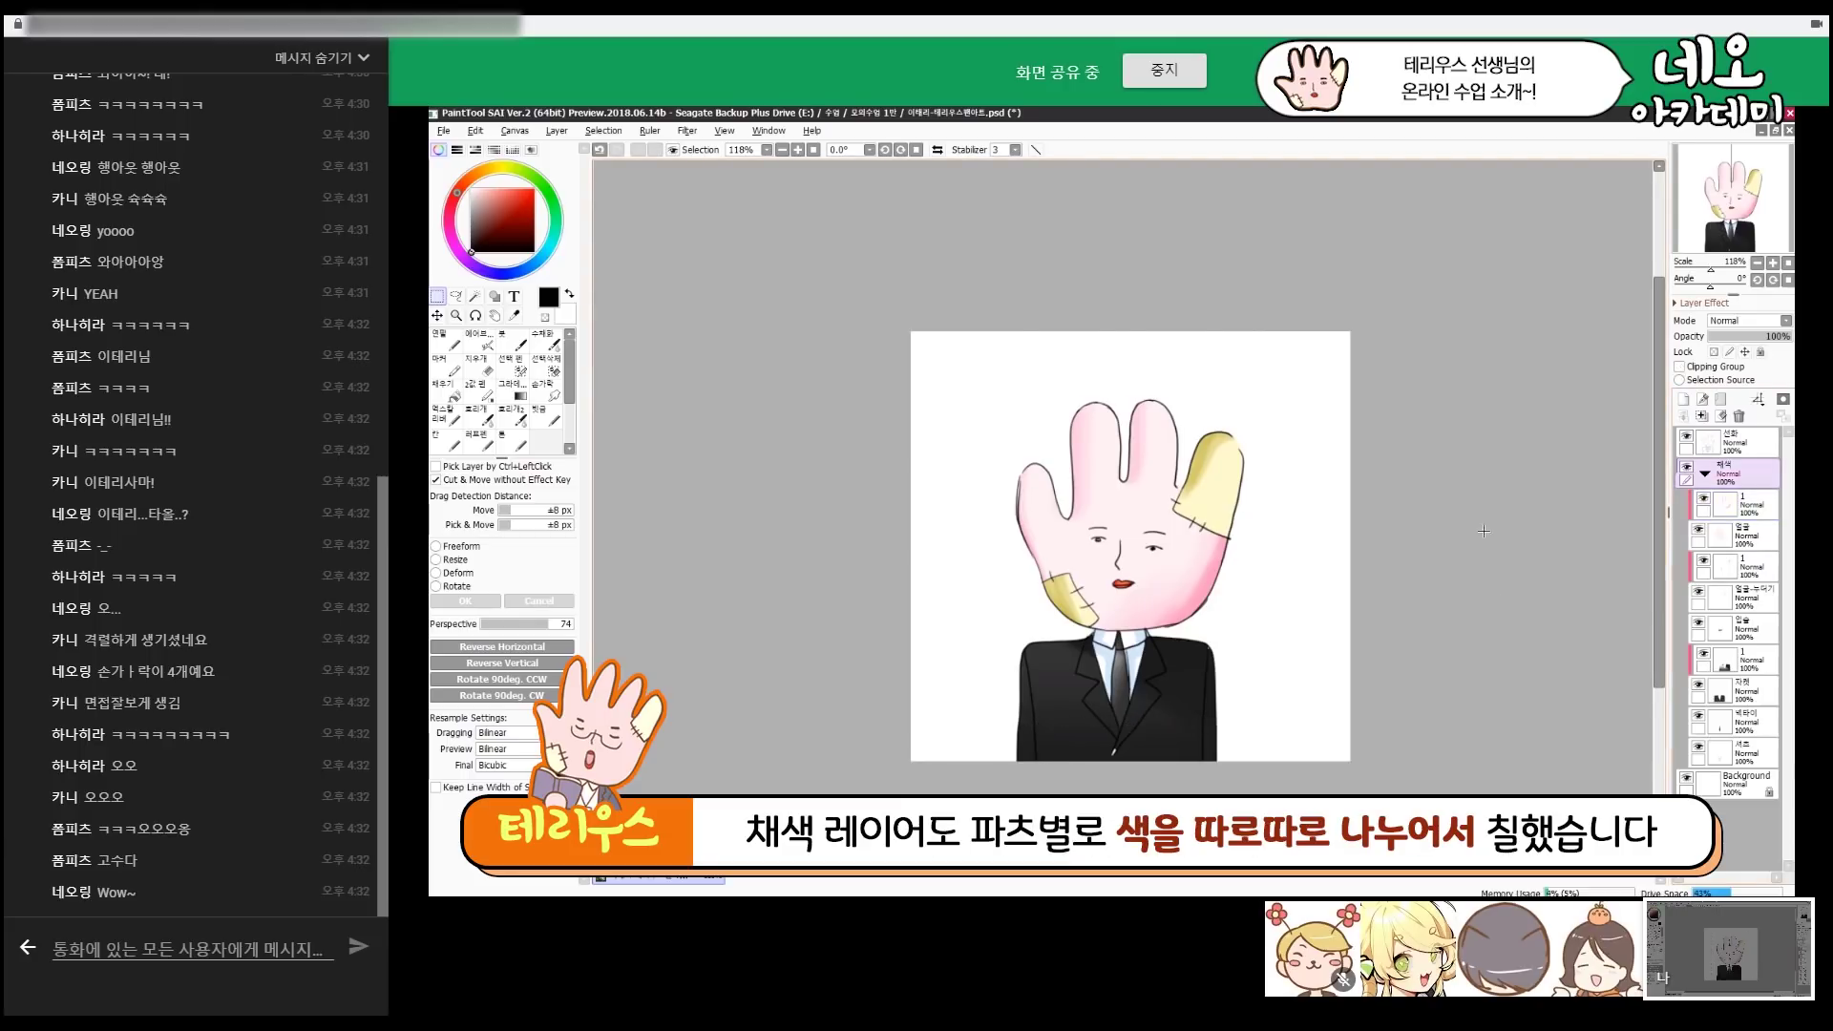
{"action": "scroll", "coordinate": [1055, 256], "scroll_direction": "down", "scroll_amount": 1}
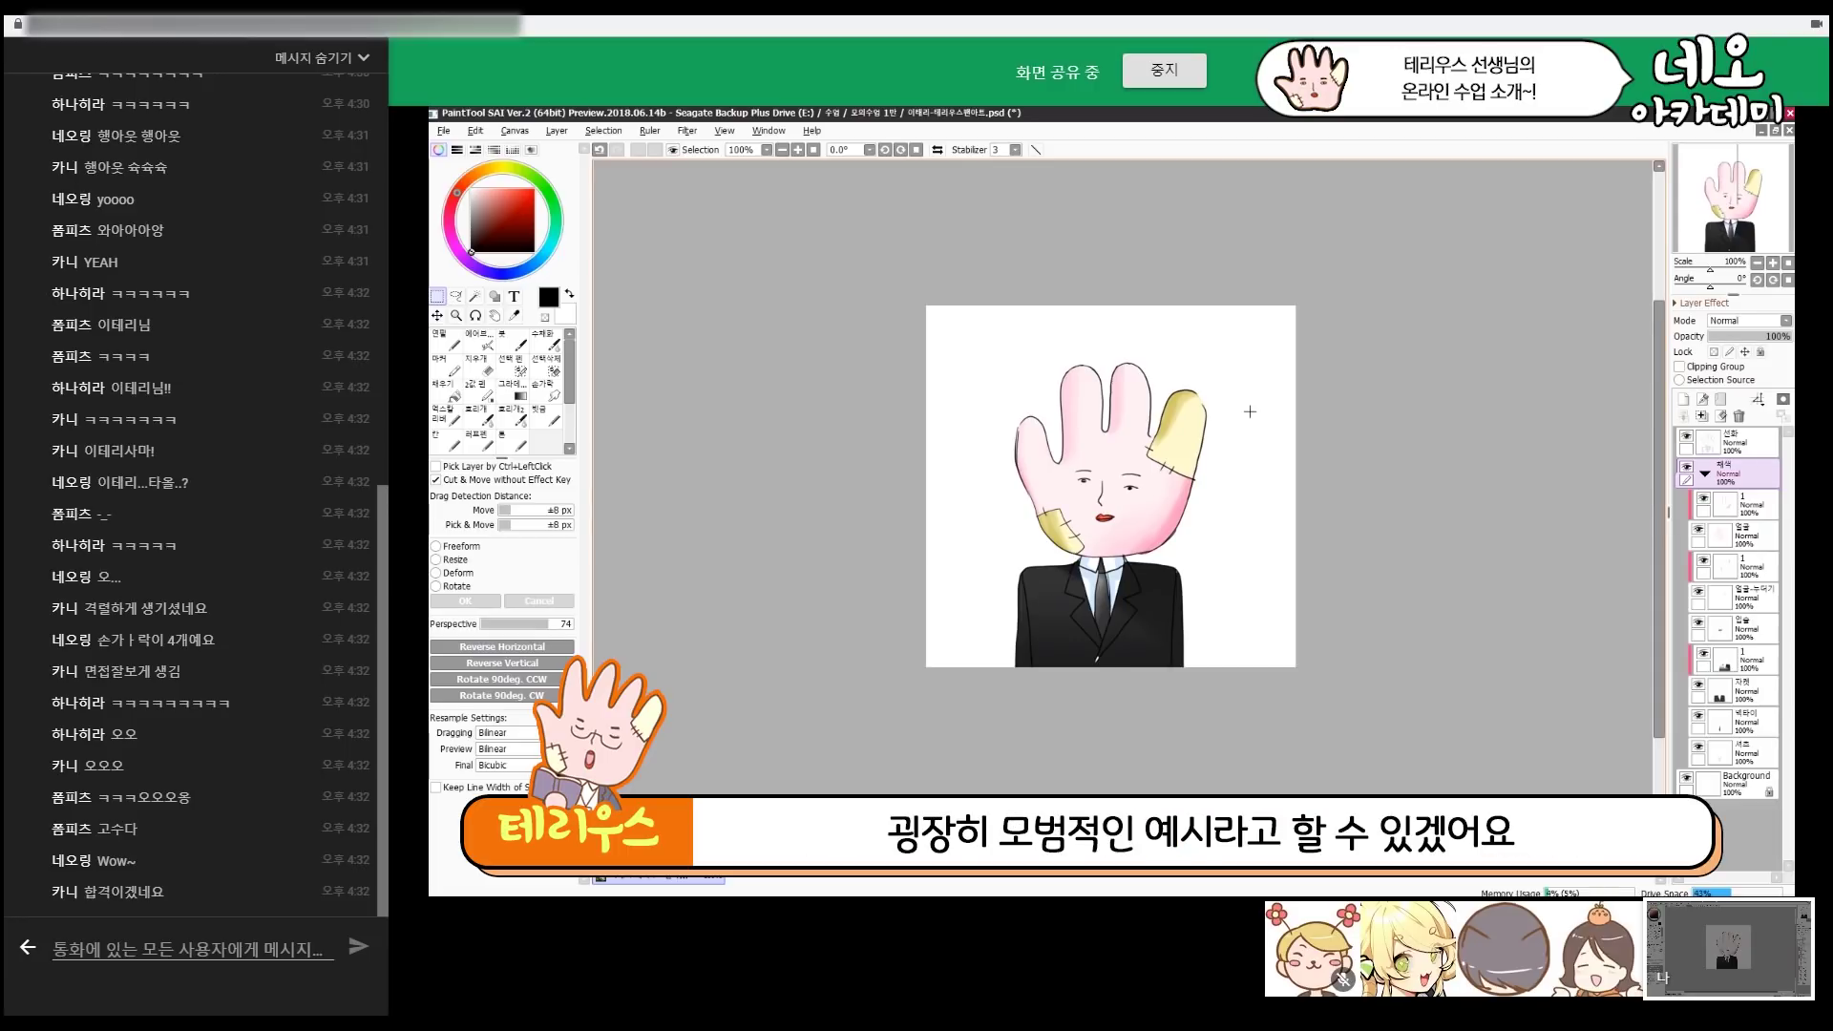
{"action": "left_click", "coordinate": [1706, 474]}
Create a layer folder from the 선화 layer at the top of the stack and name it 피드백.
{"action": "left_click", "coordinate": [1714, 441]}
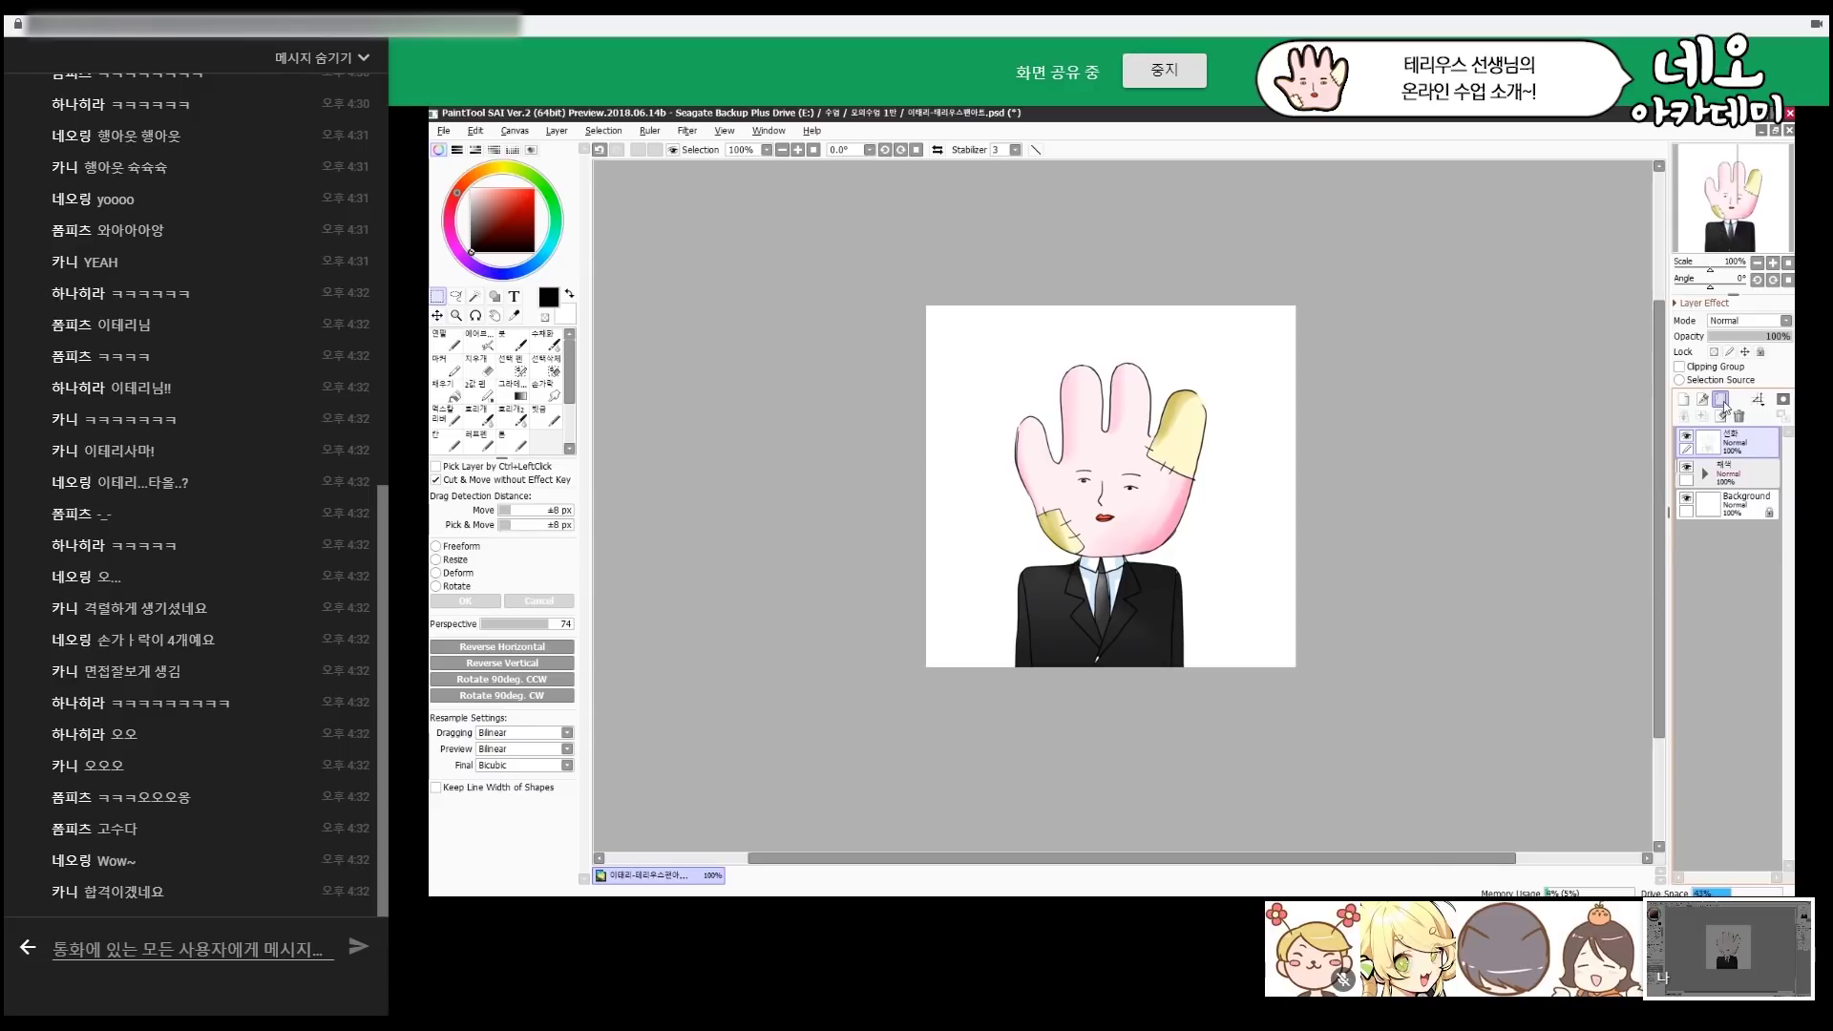
{"action": "left_click", "coordinate": [1723, 402]}
{"action": "double_click", "coordinate": [1736, 445]}
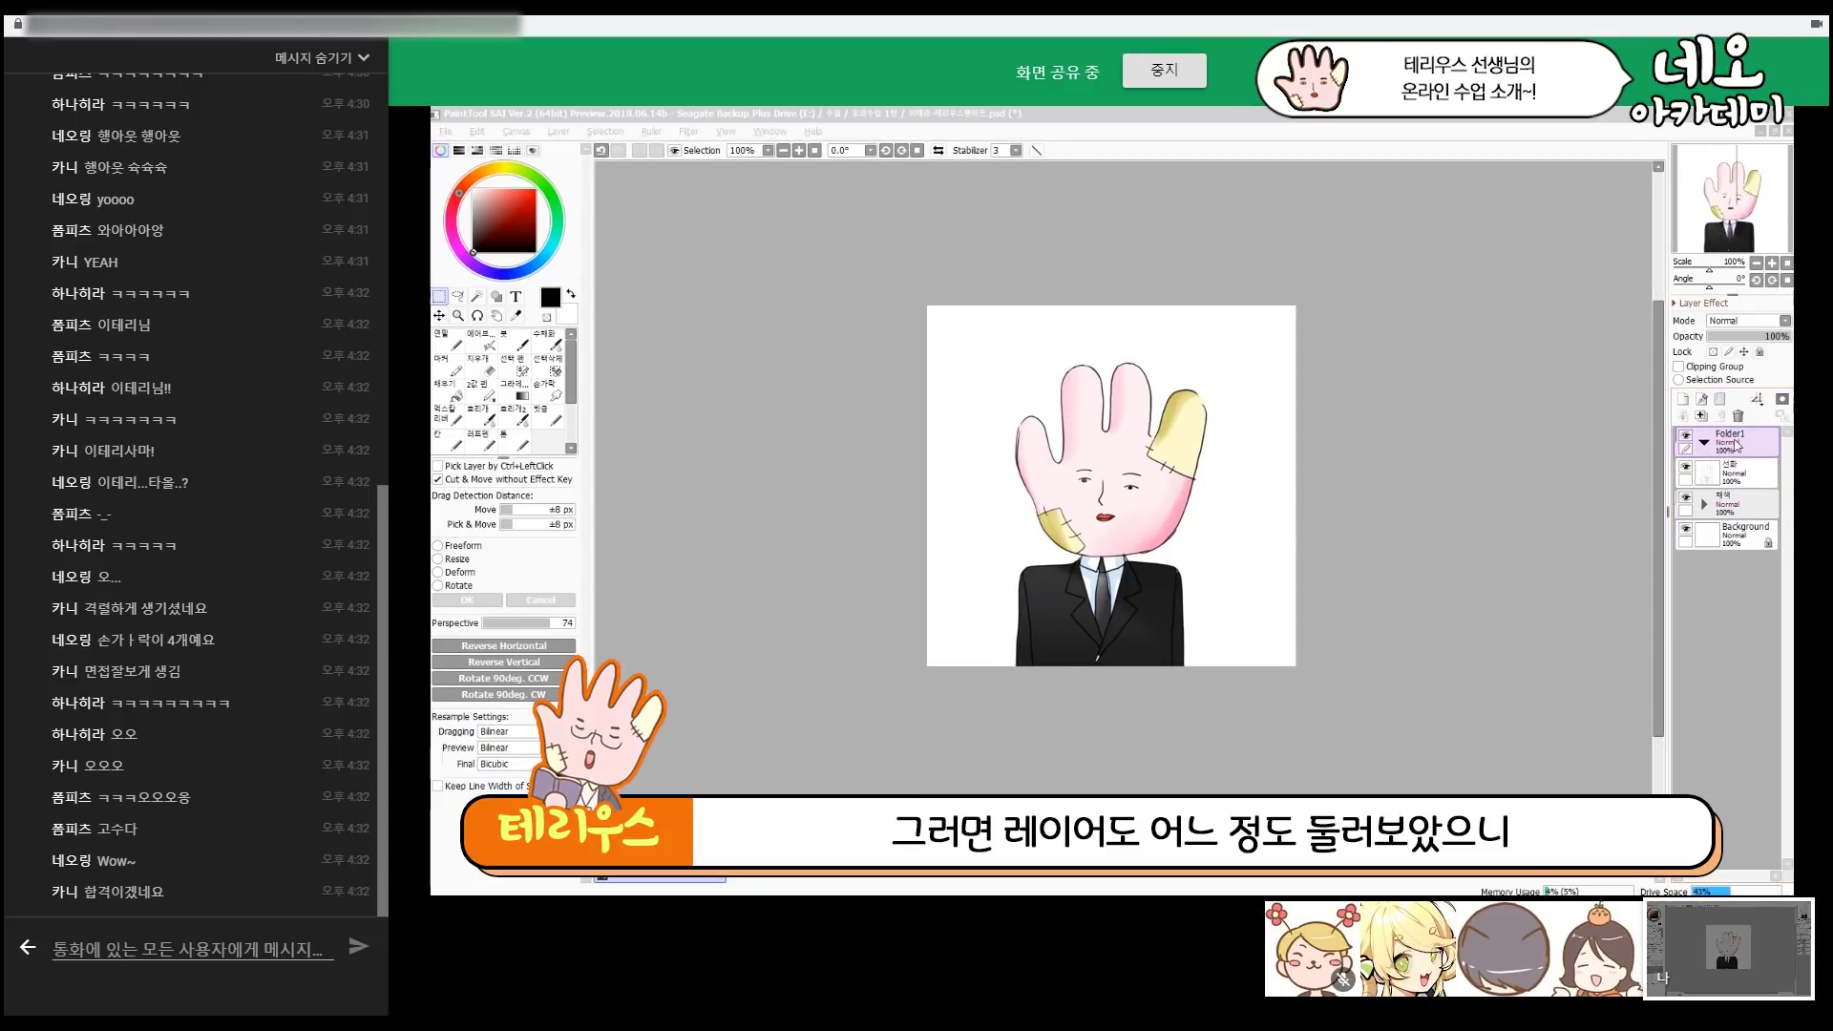
{"action": "type", "text": "vlemqor"}
{"action": "key", "text": "Return"}
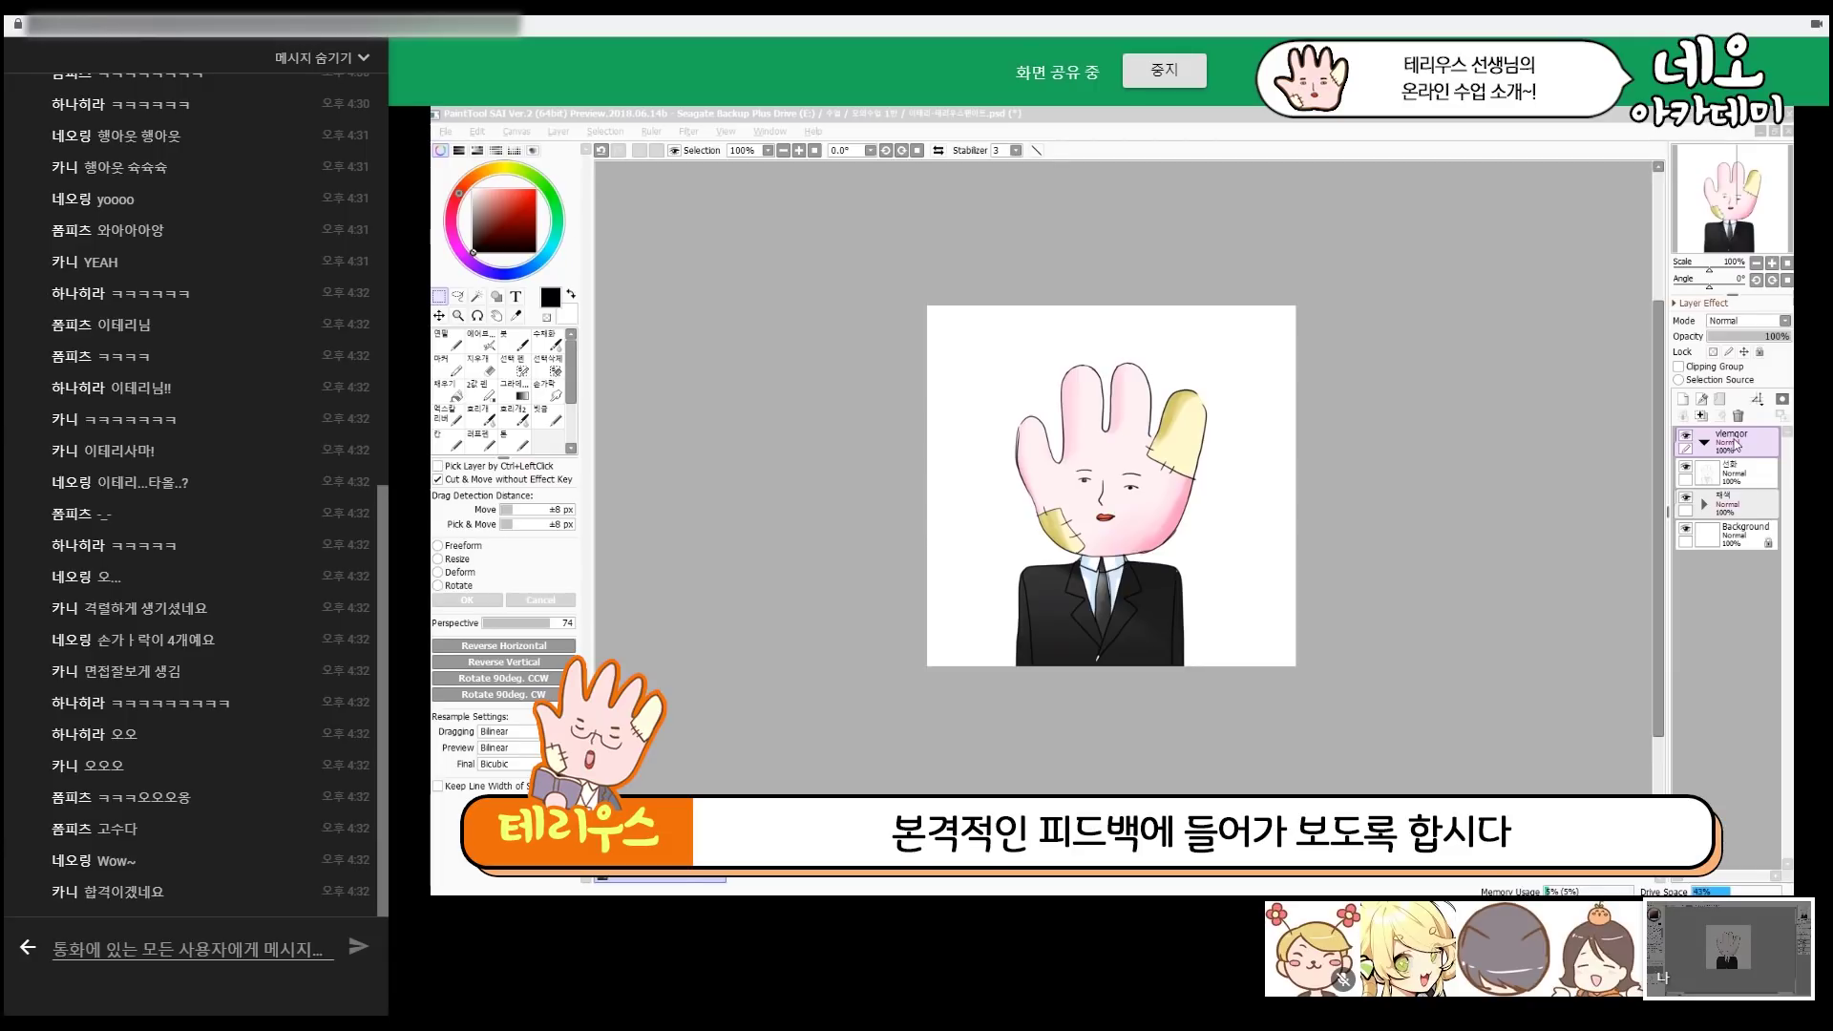
{"action": "type", "text": "피드백"}
{"action": "key", "text": "Return"}
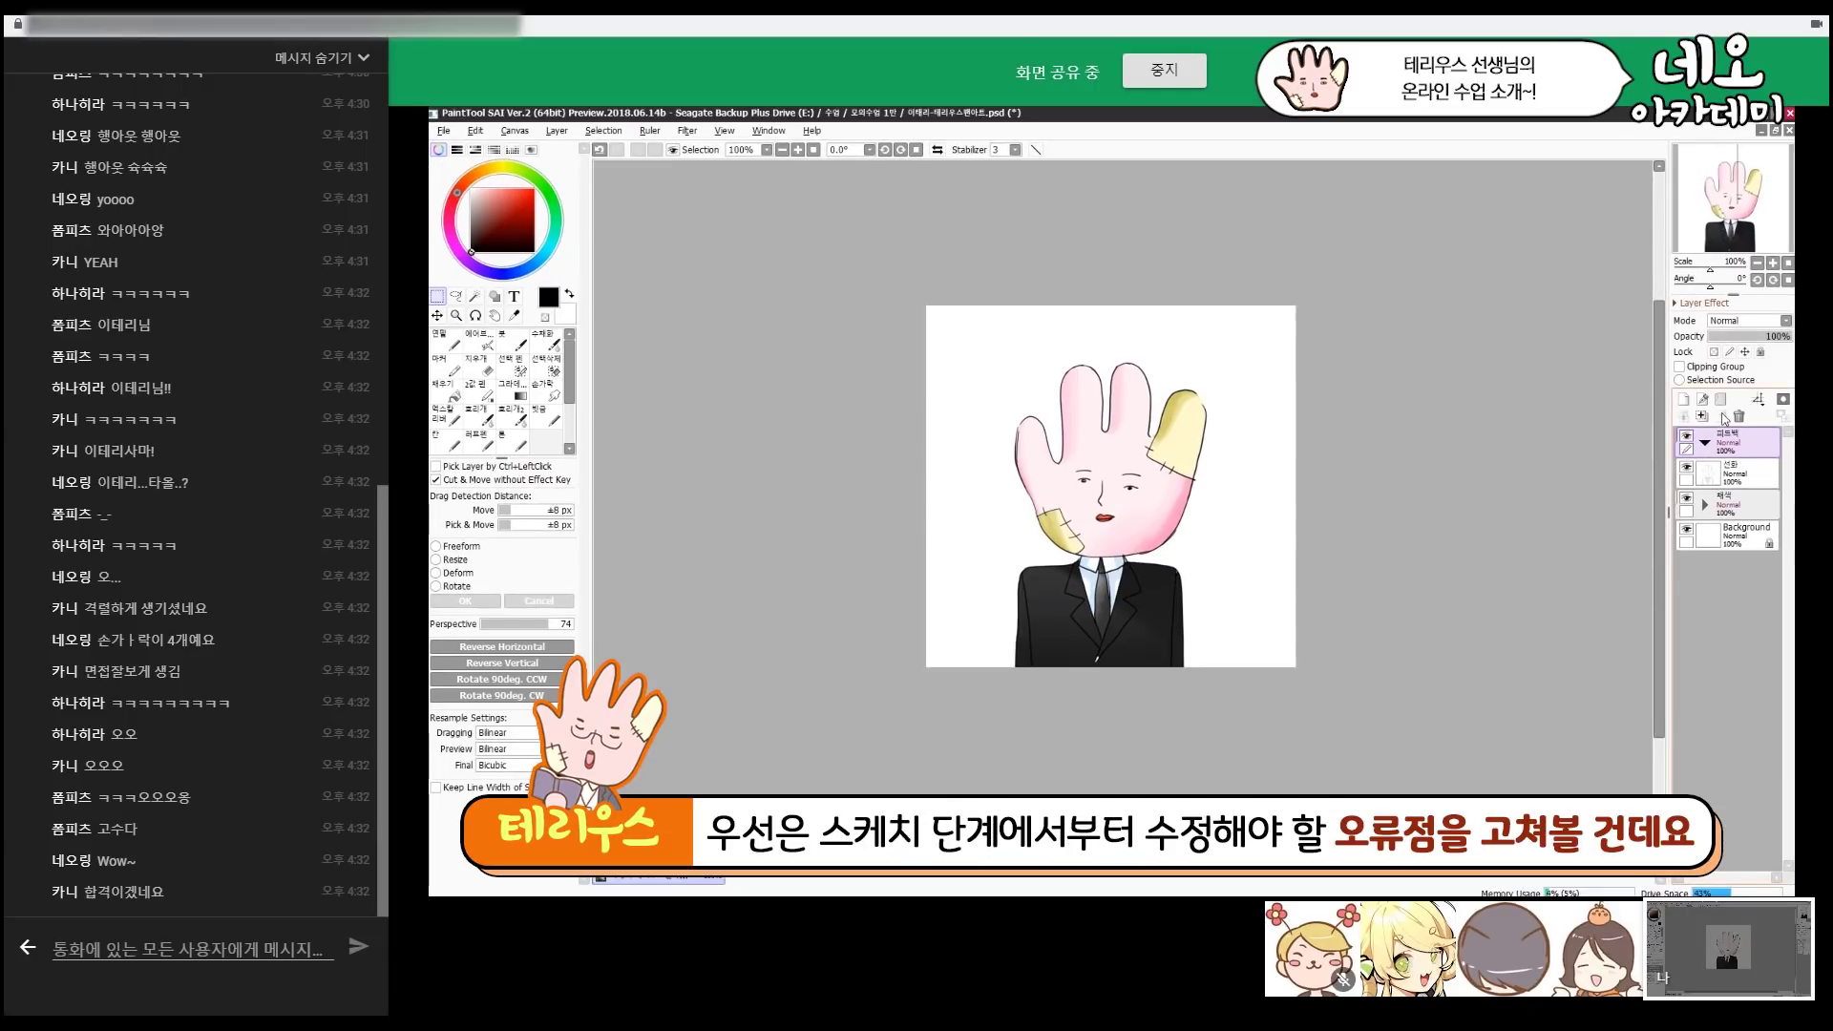
Add a white-filled layer named 용지 inside the 피드백 folder and lower its opacity to 64%.
{"action": "left_click", "coordinate": [1683, 400]}
{"action": "right_click", "coordinate": [1279, 430]}
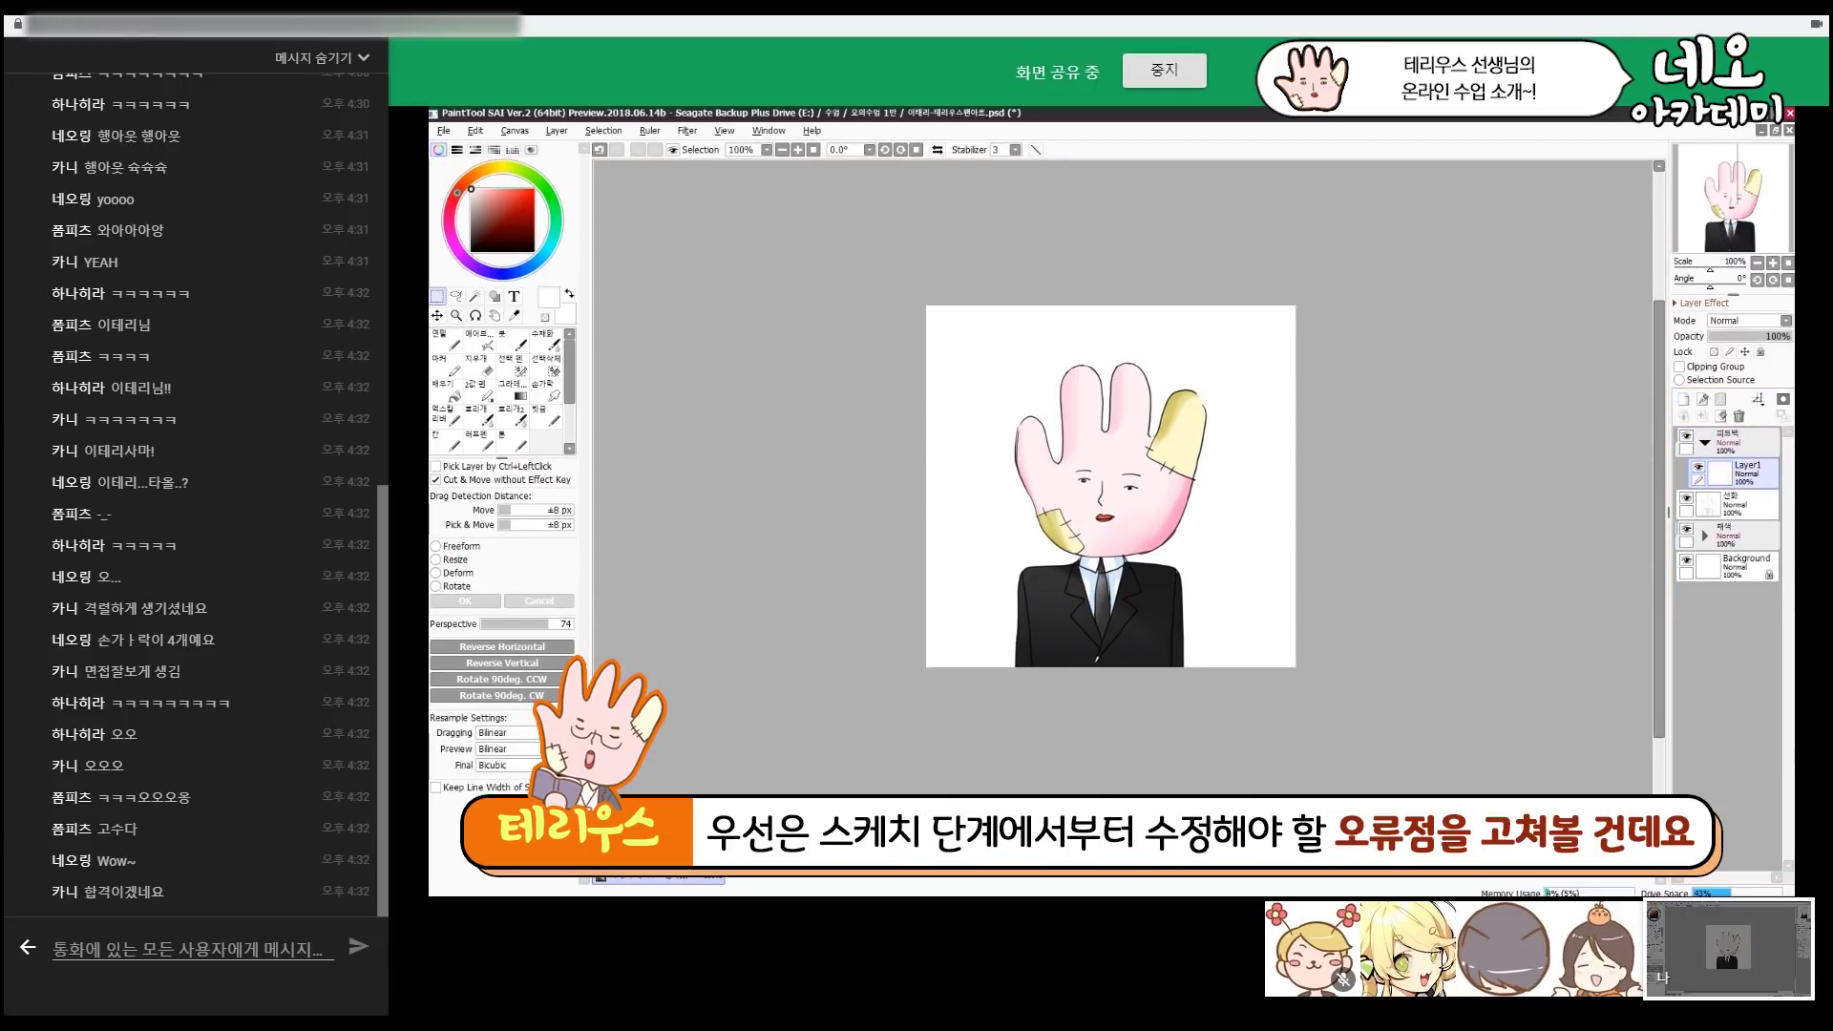
{"action": "key", "text": "ctrl+f"}
{"action": "double_click", "coordinate": [1734, 476]}
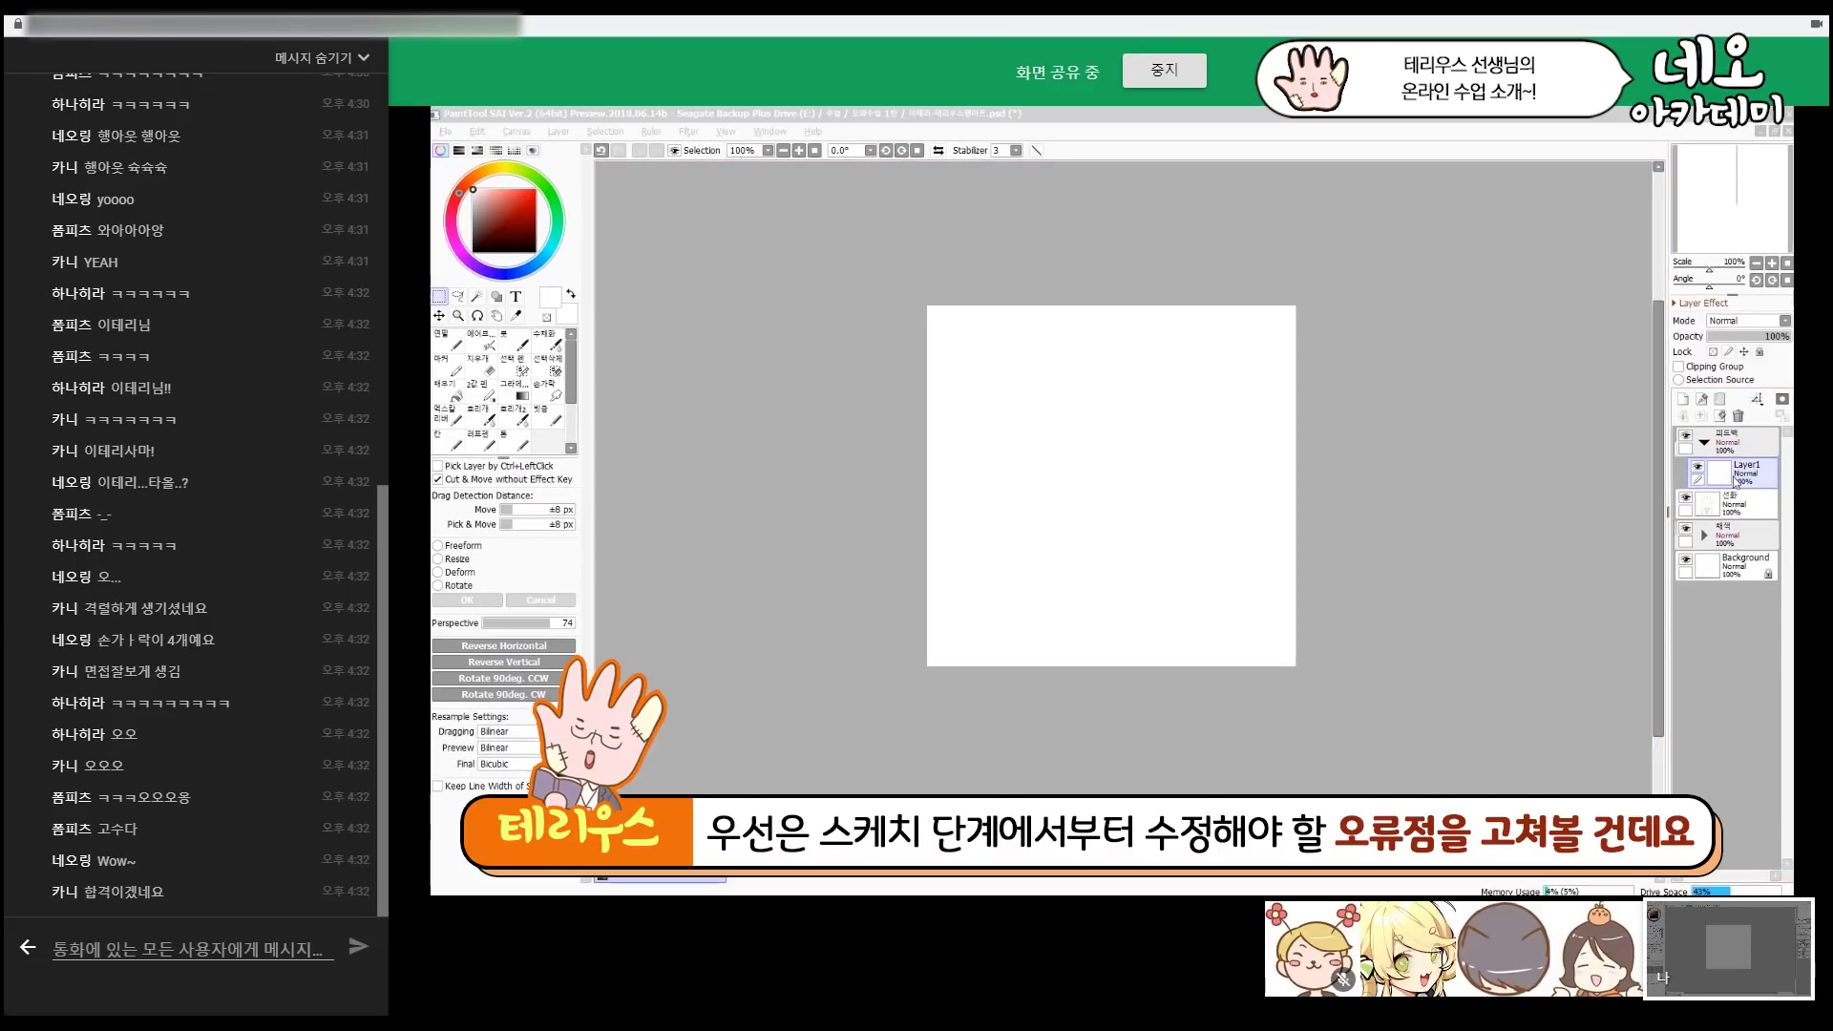
{"action": "type", "text": "용지"}
{"action": "key", "text": "Return"}
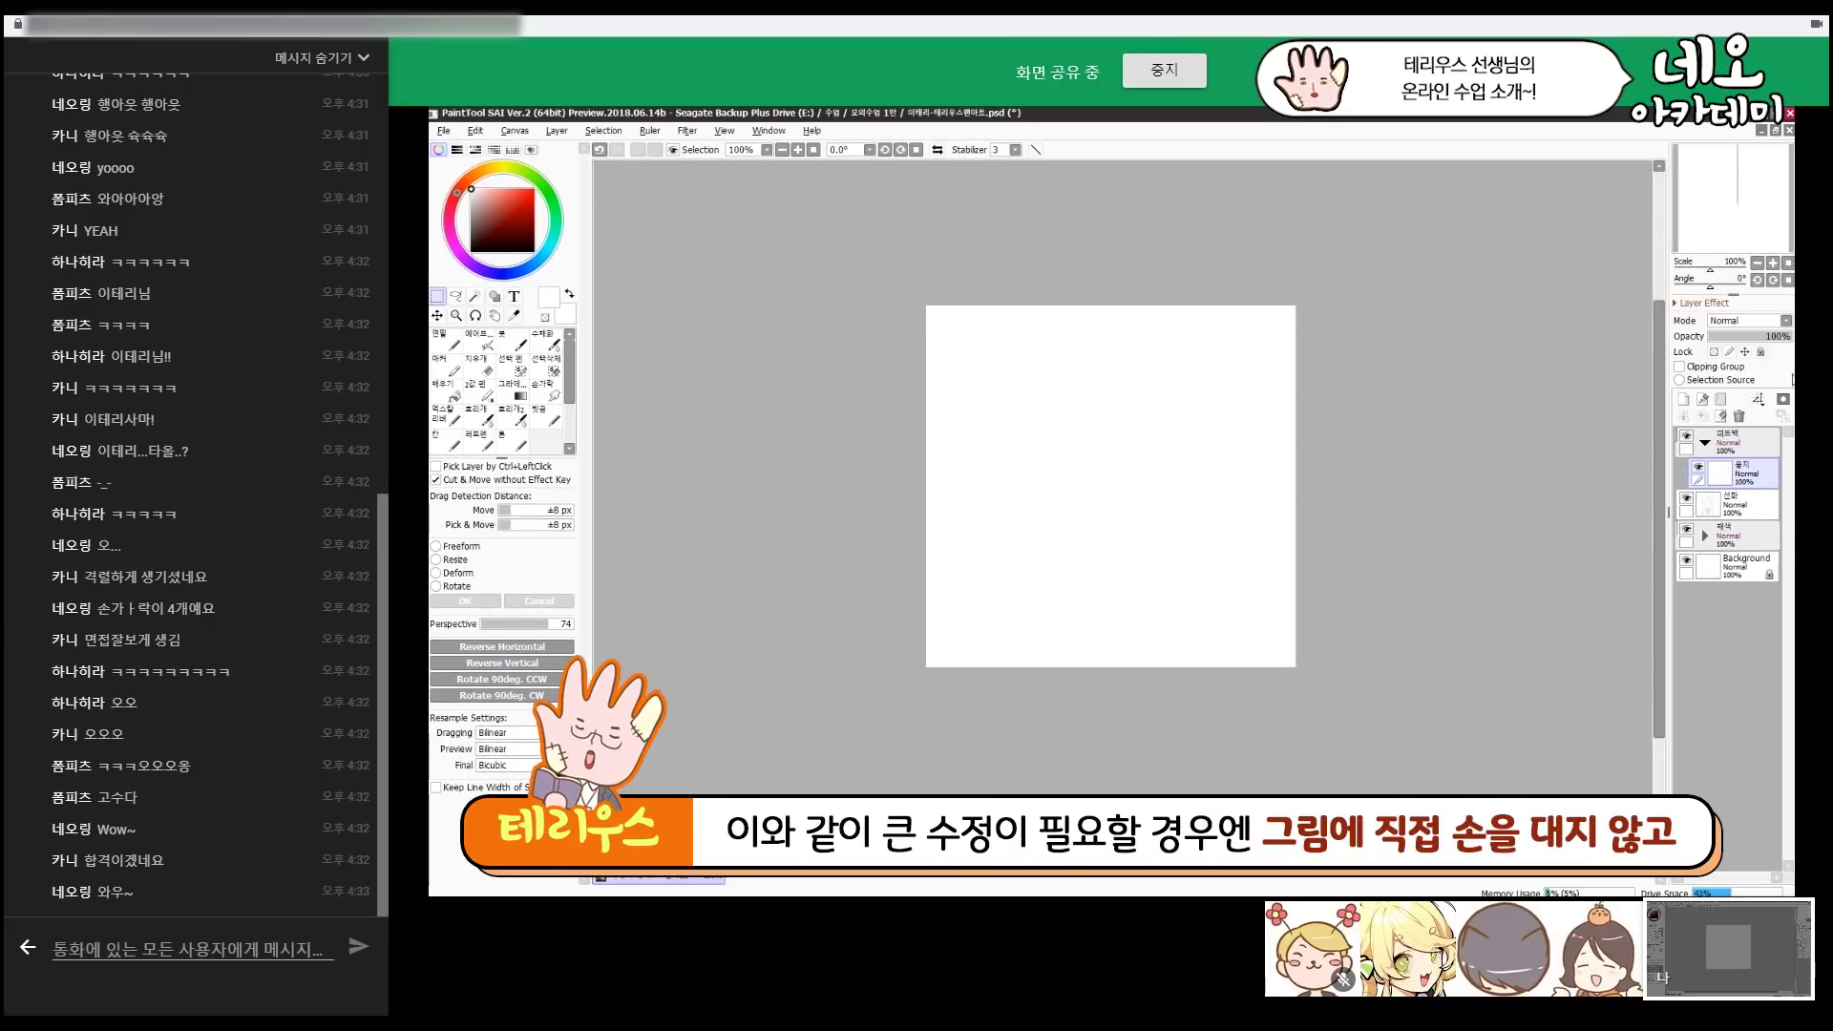
{"action": "left_click_drag", "start_coordinate": [1774, 336], "coordinate": [1762, 336]}
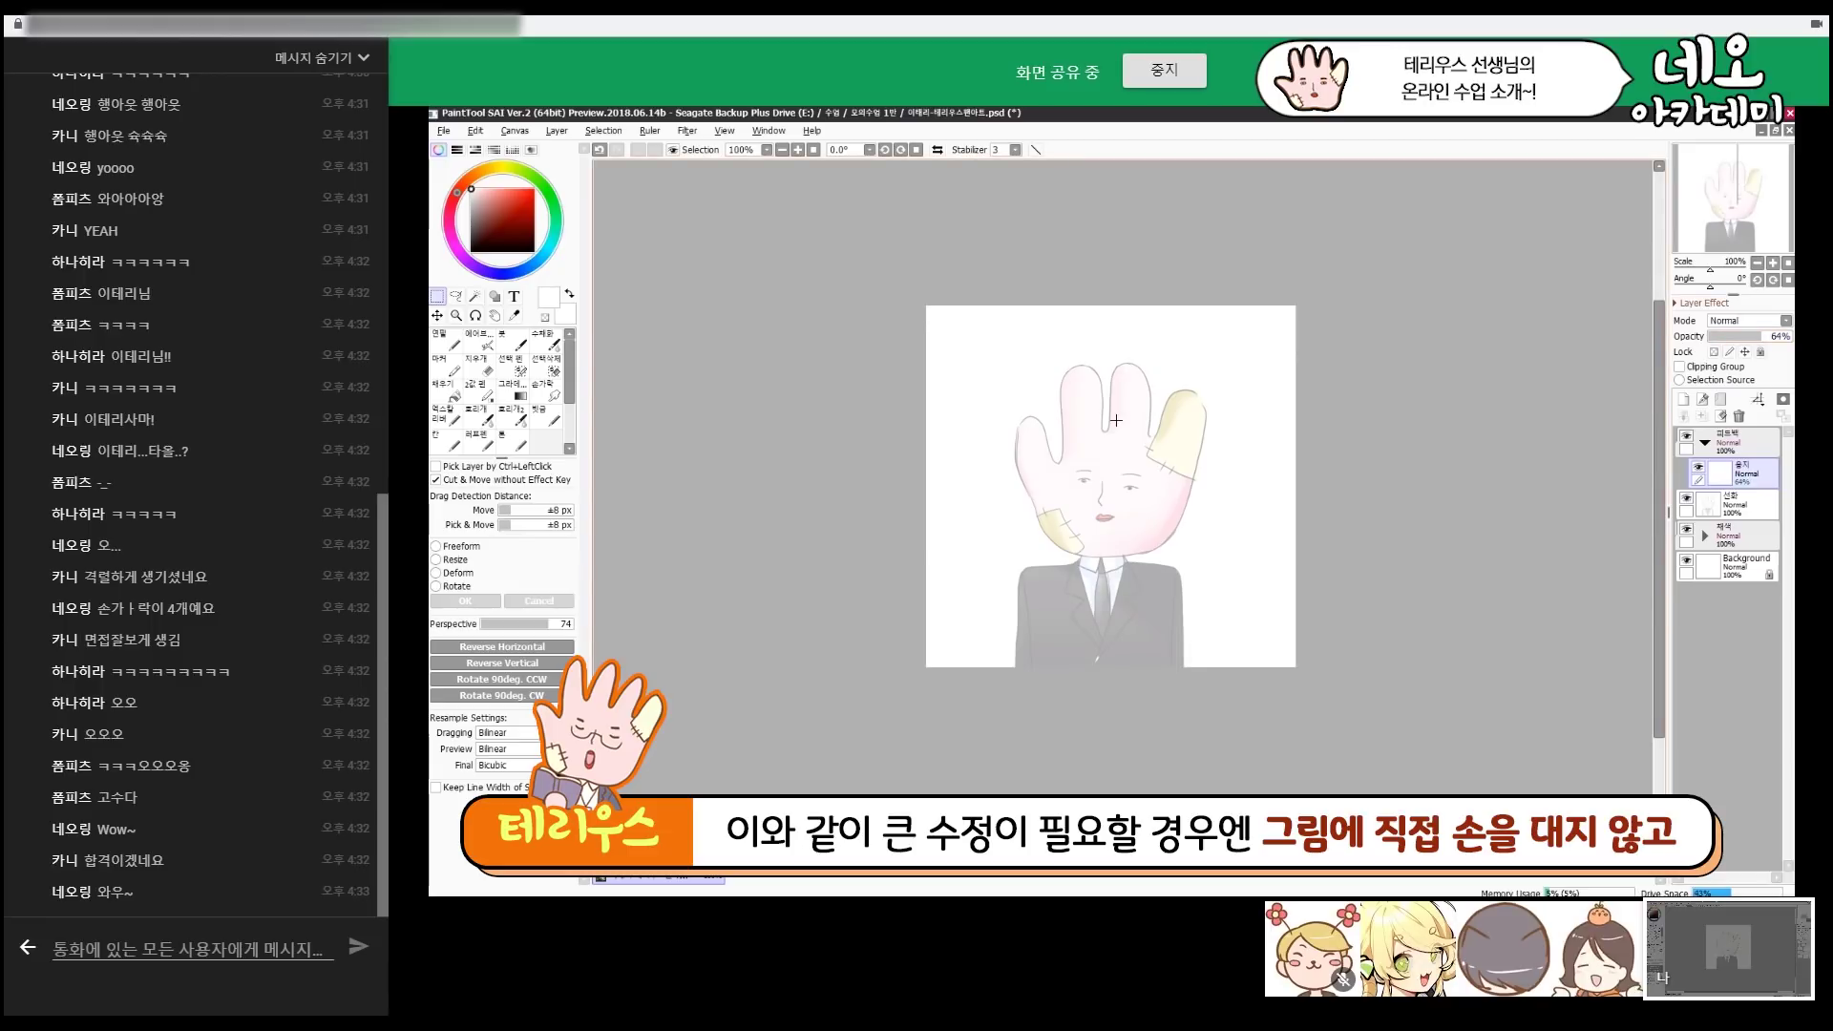
Add a layer named 가이드라인 above the 용지 layer and set up a blue drawing brush at size 6.
{"action": "scroll", "coordinate": [1116, 420], "scroll_direction": "up", "scroll_amount": 3}
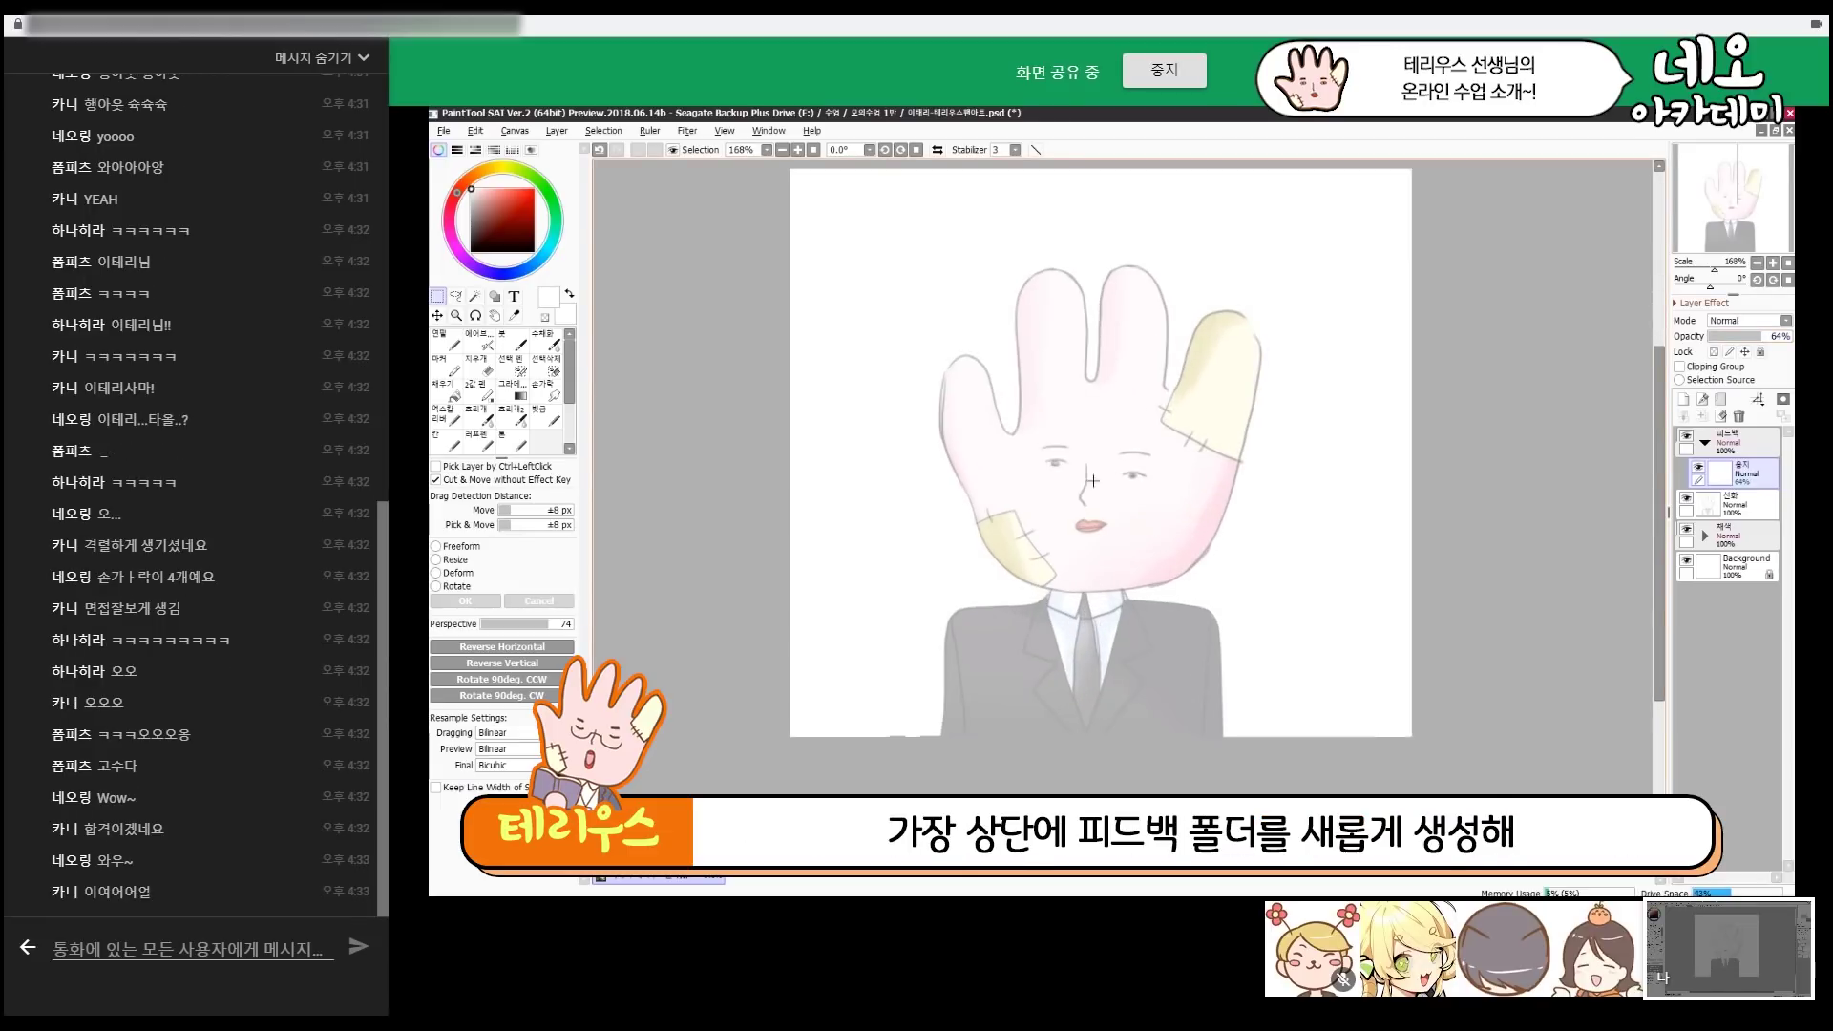
{"action": "left_click", "coordinate": [1684, 400]}
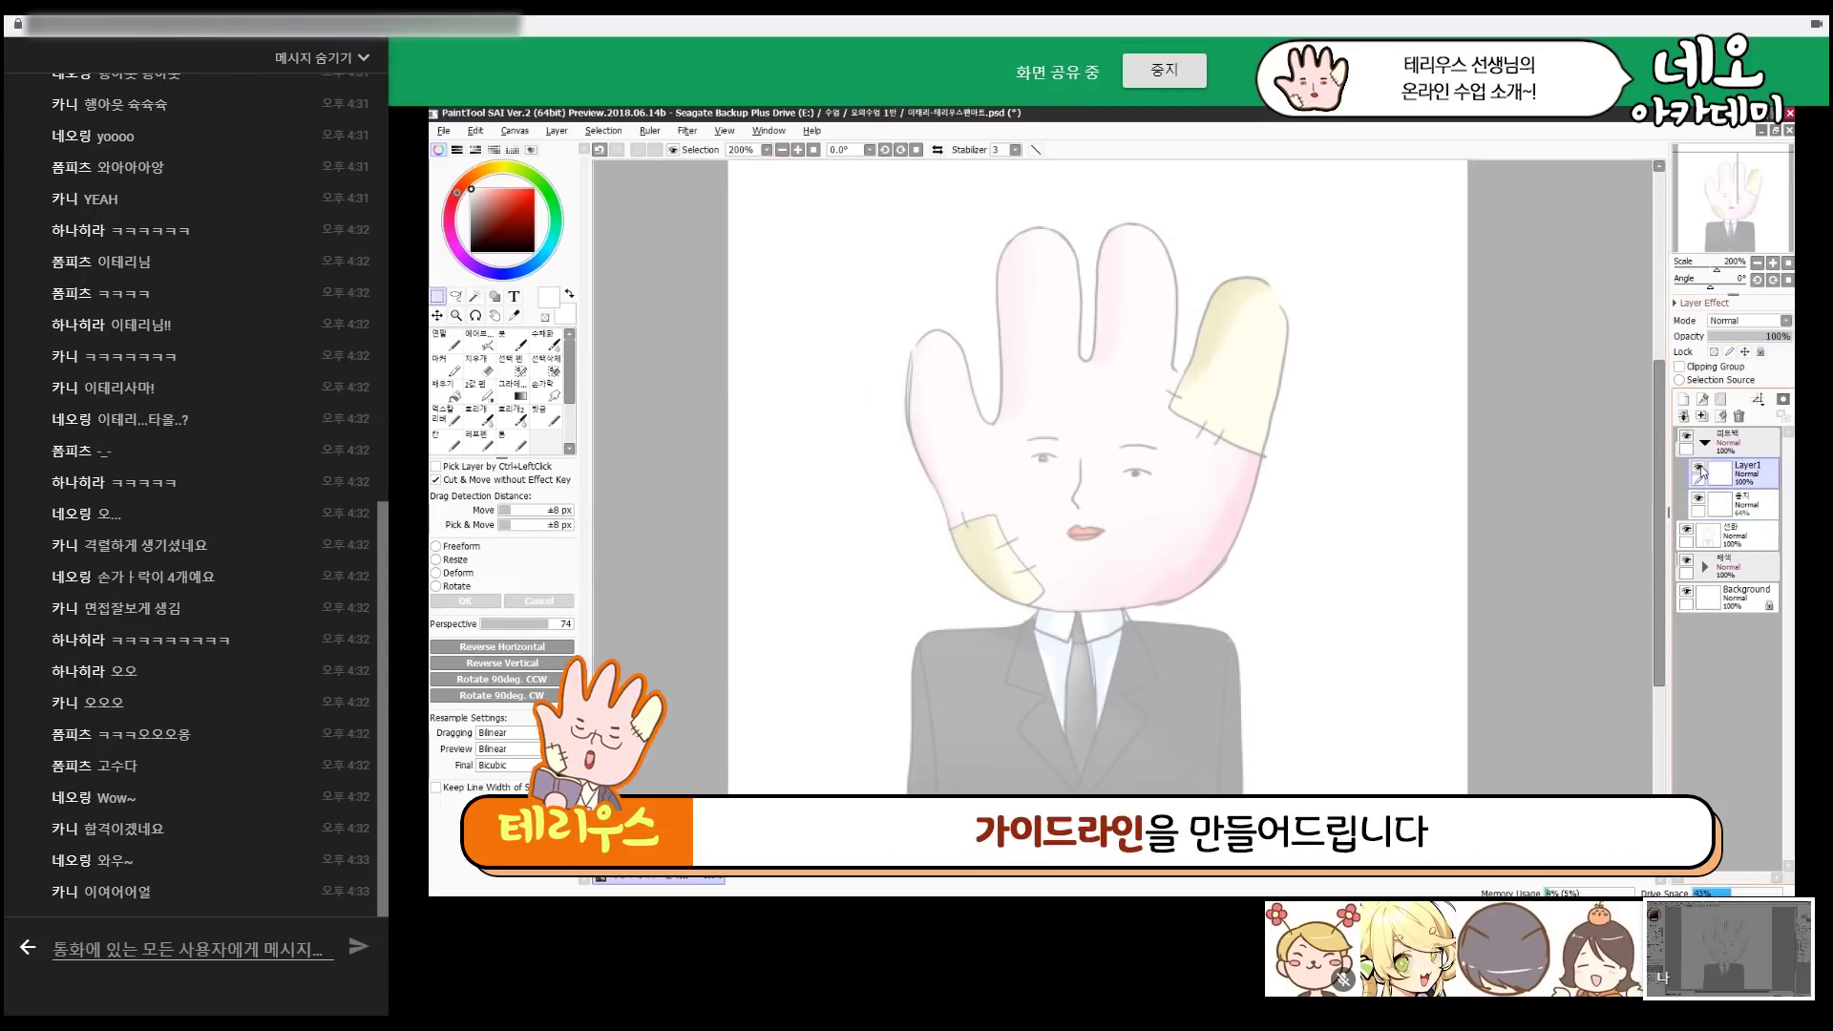
{"action": "double_click", "coordinate": [1749, 470]}
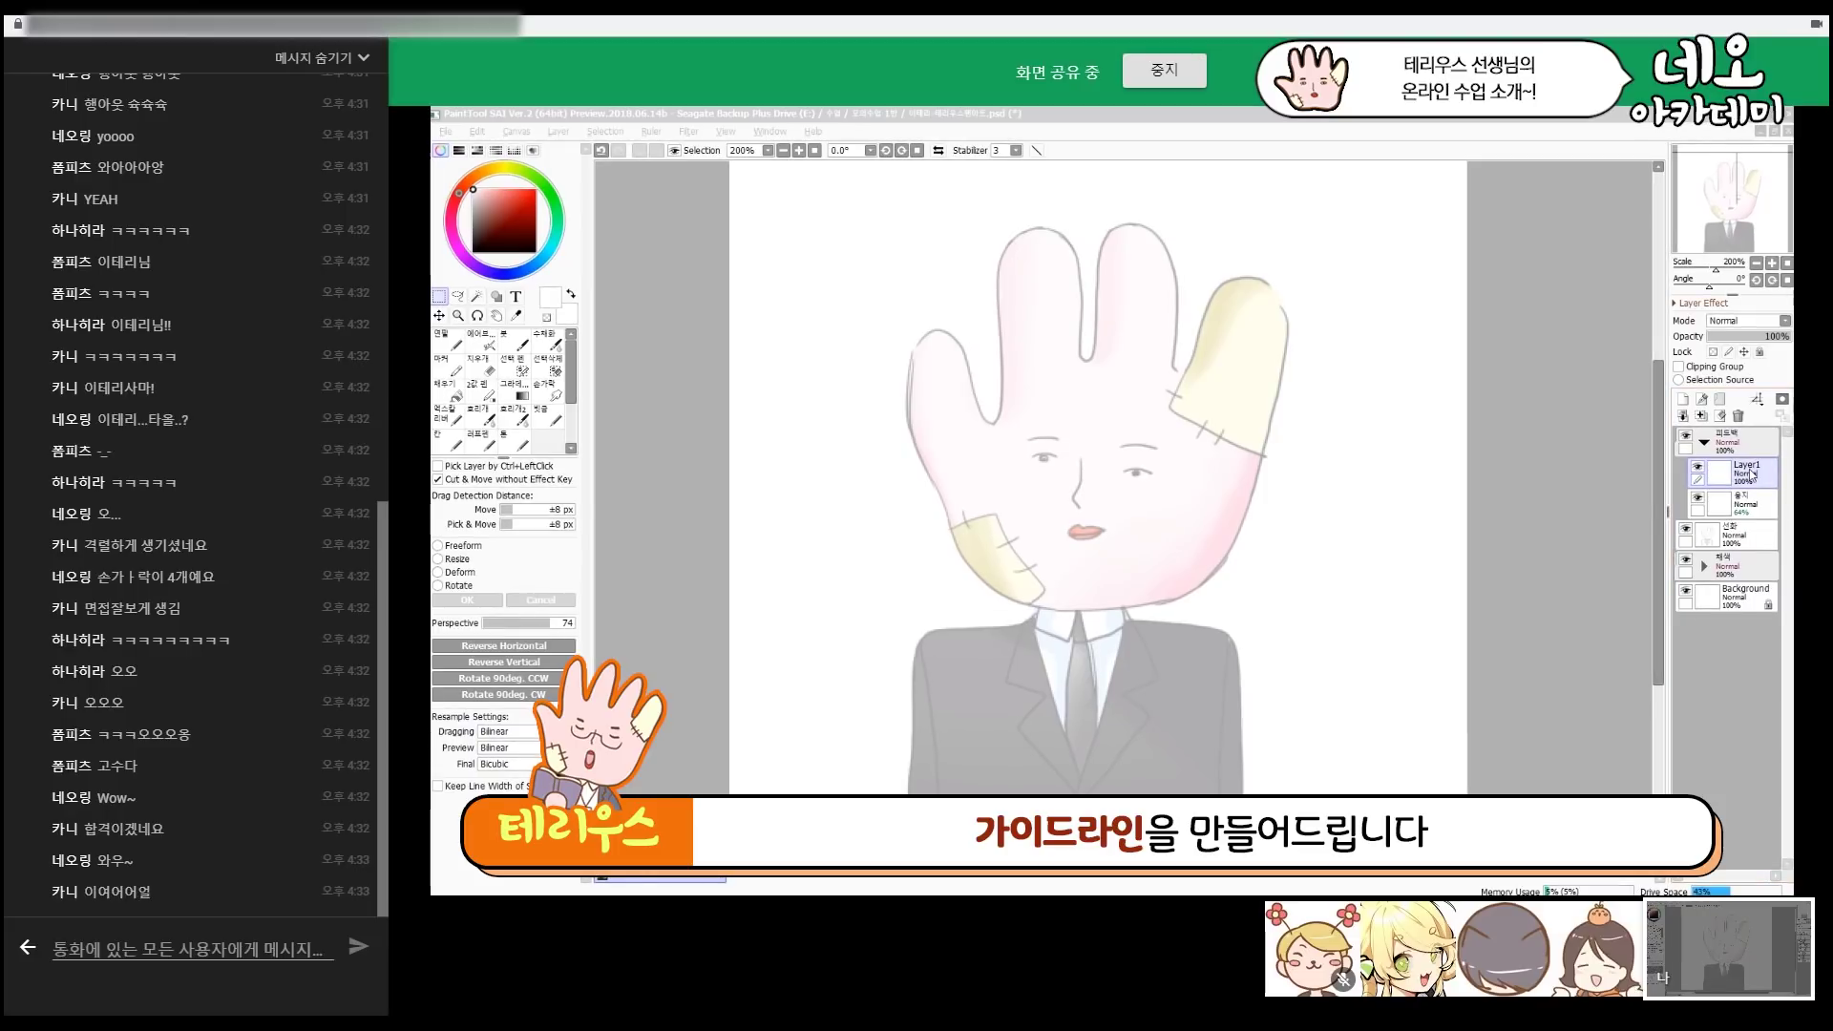
{"action": "key", "text": "Return"}
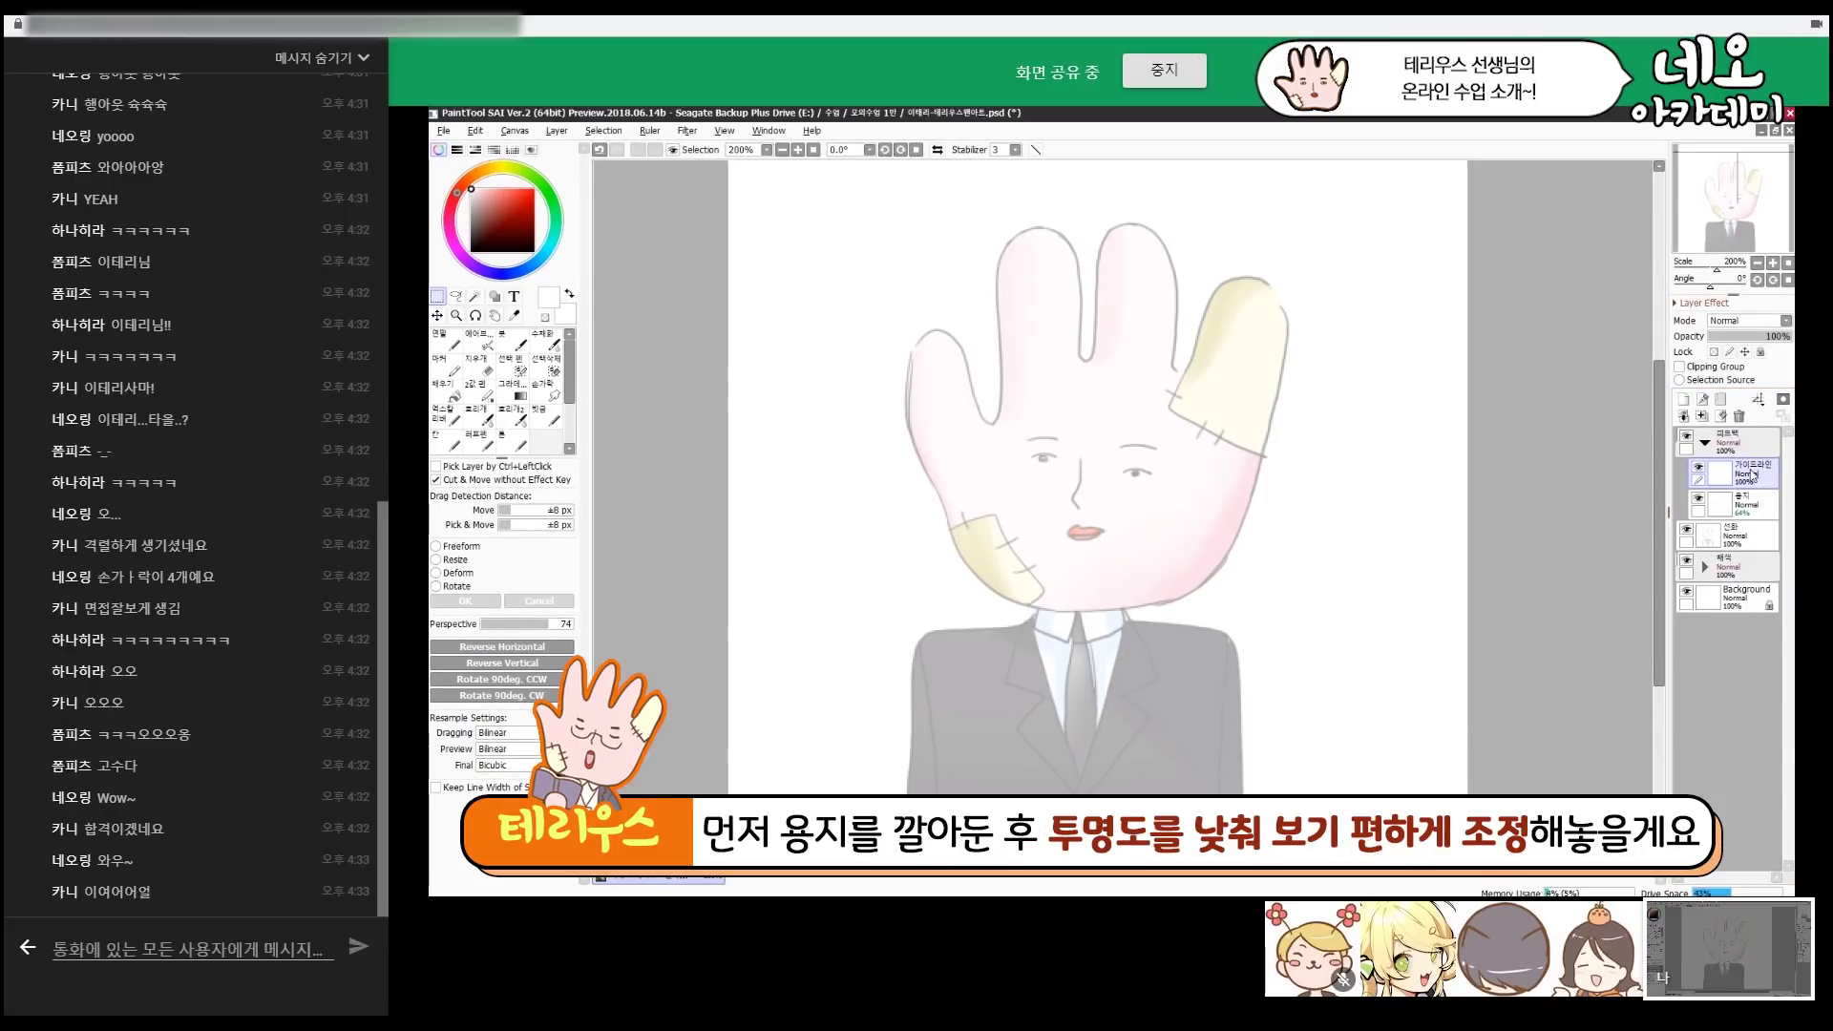
{"action": "left_click", "coordinate": [569, 295]}
{"action": "left_click", "coordinate": [445, 413]}
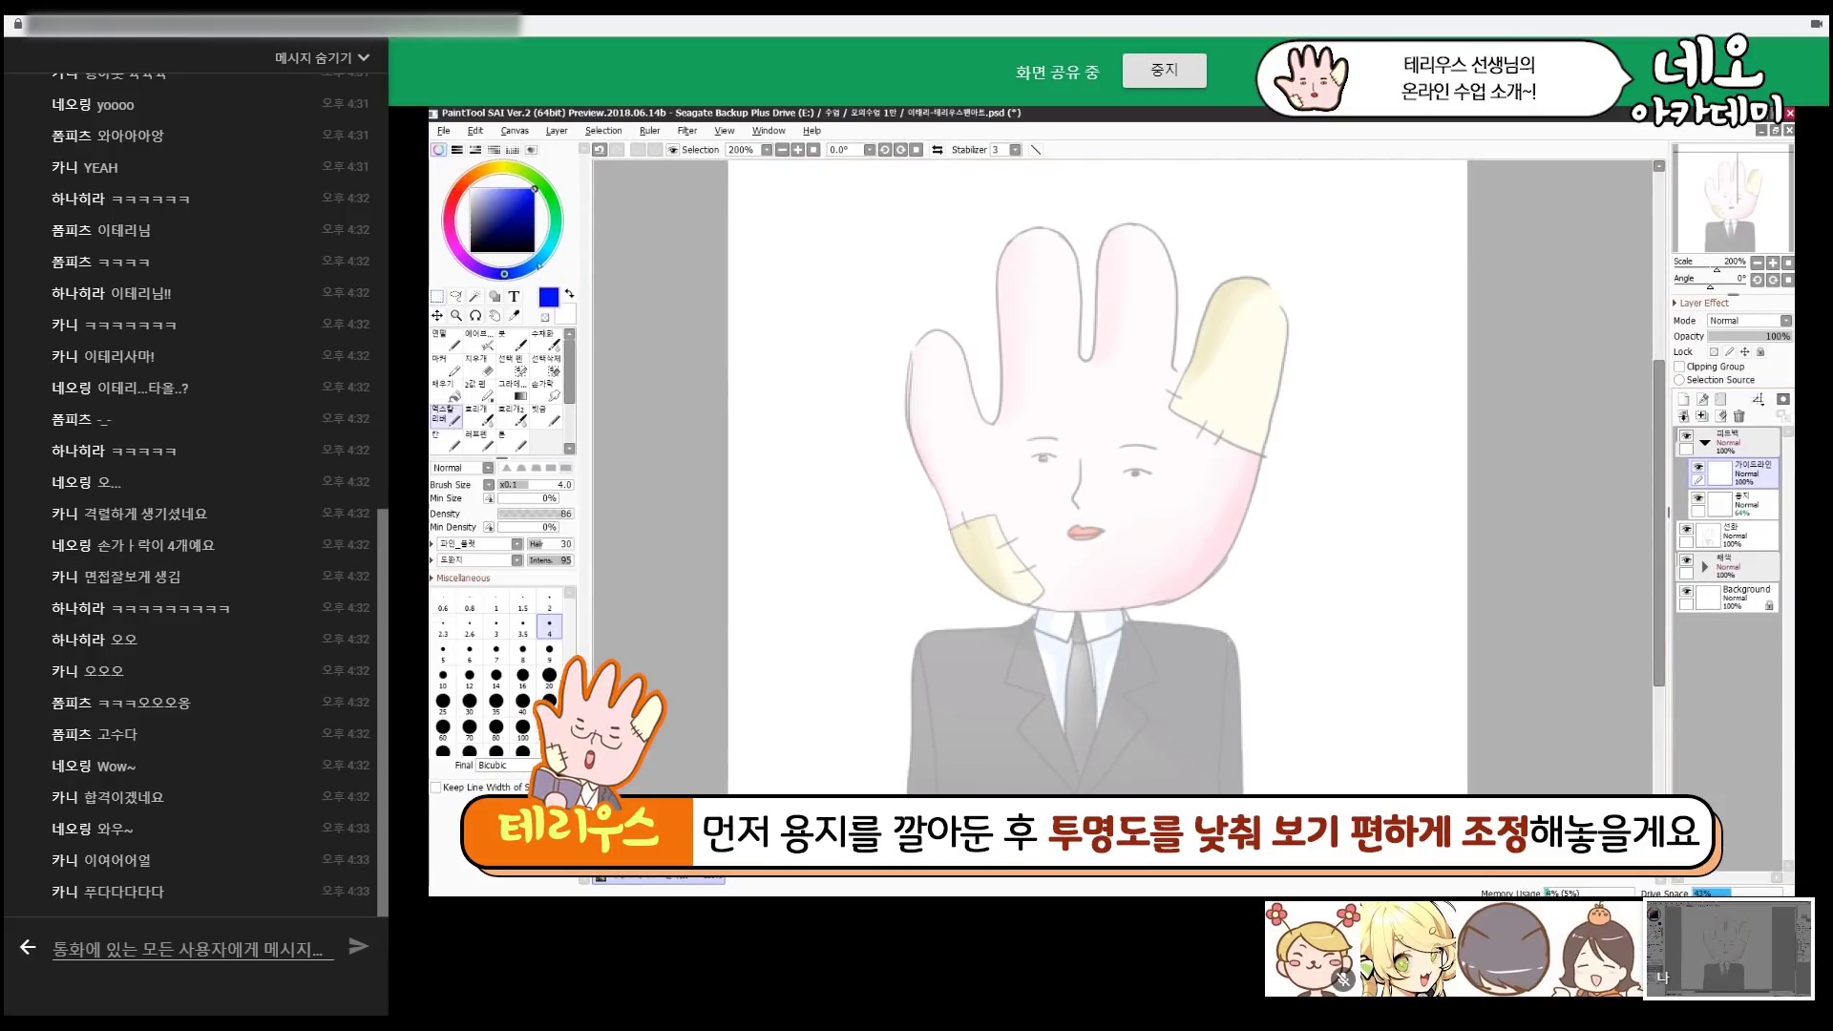
{"action": "left_click", "coordinate": [470, 655]}
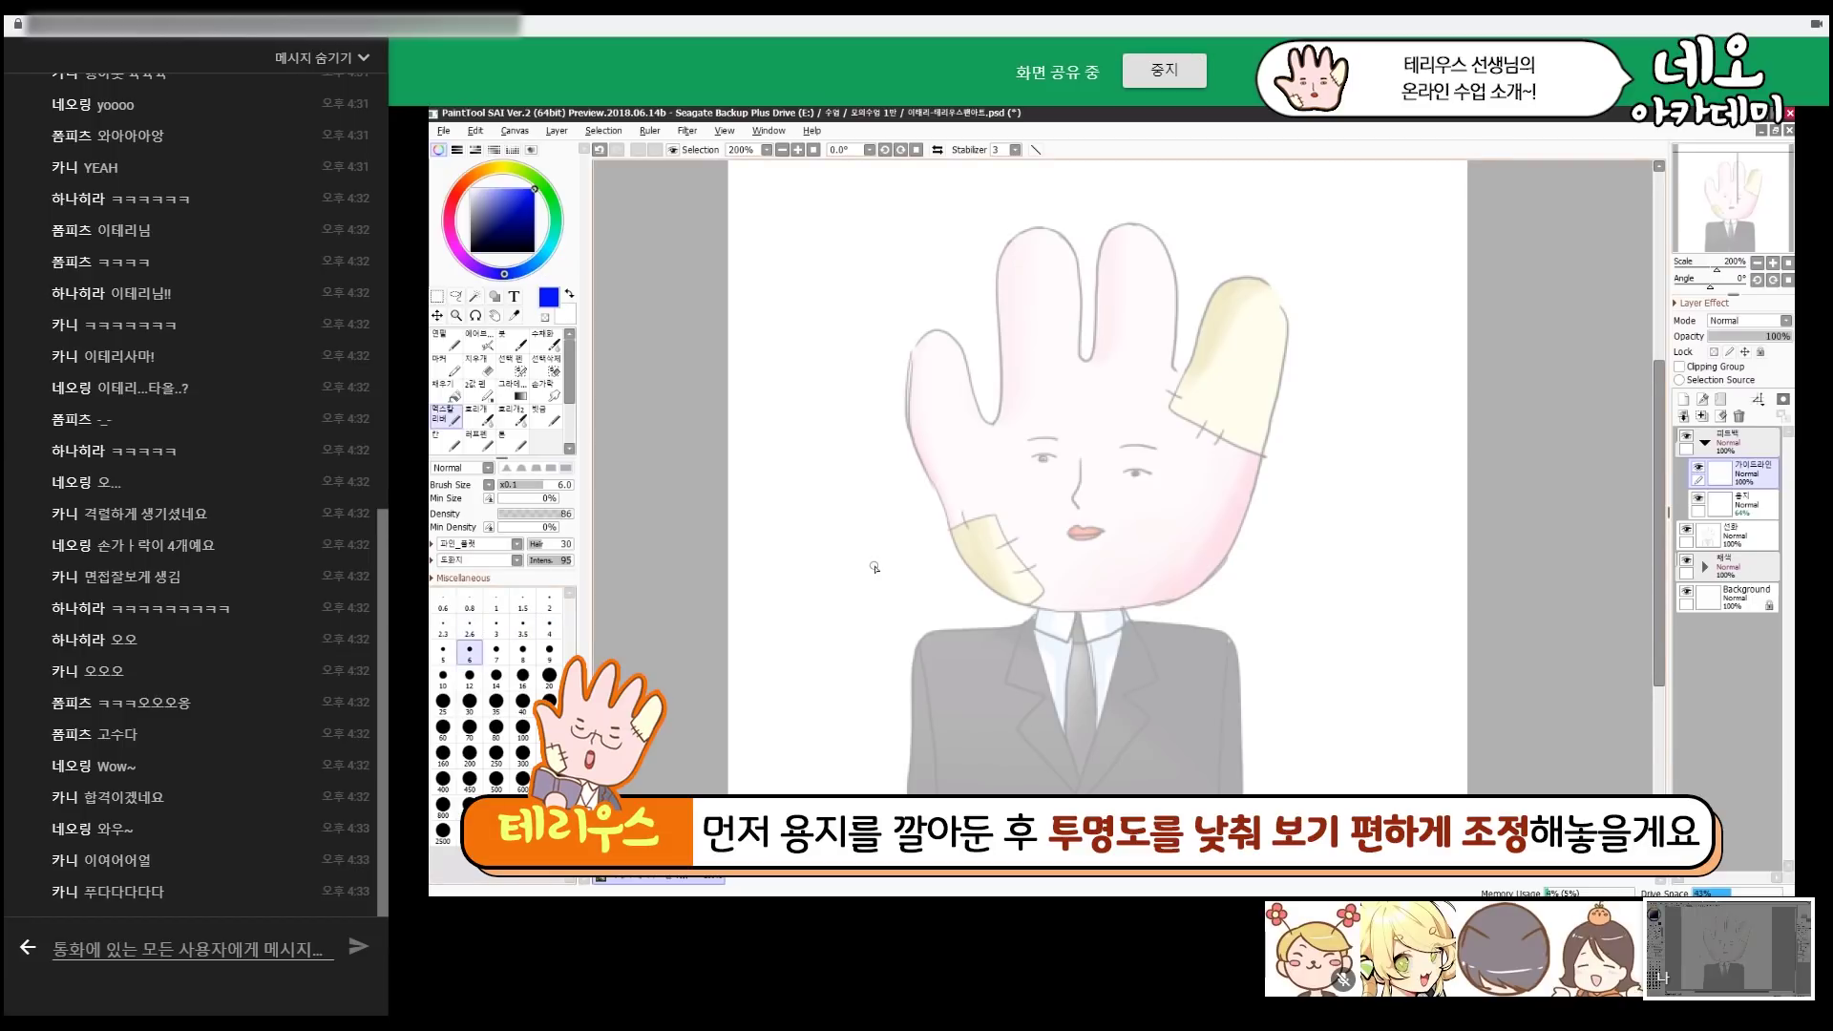
Draw arrows pointing at both sides of the hand, a circled 5 beside it, and short emphasis strokes near the outer fingers.
{"action": "scroll", "coordinate": [1013, 609], "scroll_direction": "down", "scroll_amount": 1}
{"action": "mouse_move", "coordinate": [896, 462]}
{"action": "left_mouse_down"}
{"action": "mouse_move", "coordinate": [896, 488]}
{"action": "mouse_move", "coordinate": [911, 475]}
{"action": "left_mouse_up"}
{"action": "mouse_move", "coordinate": [1265, 469]}
{"action": "left_mouse_down"}
{"action": "mouse_move", "coordinate": [1265, 495]}
{"action": "mouse_move", "coordinate": [1292, 484]}
{"action": "left_mouse_up"}
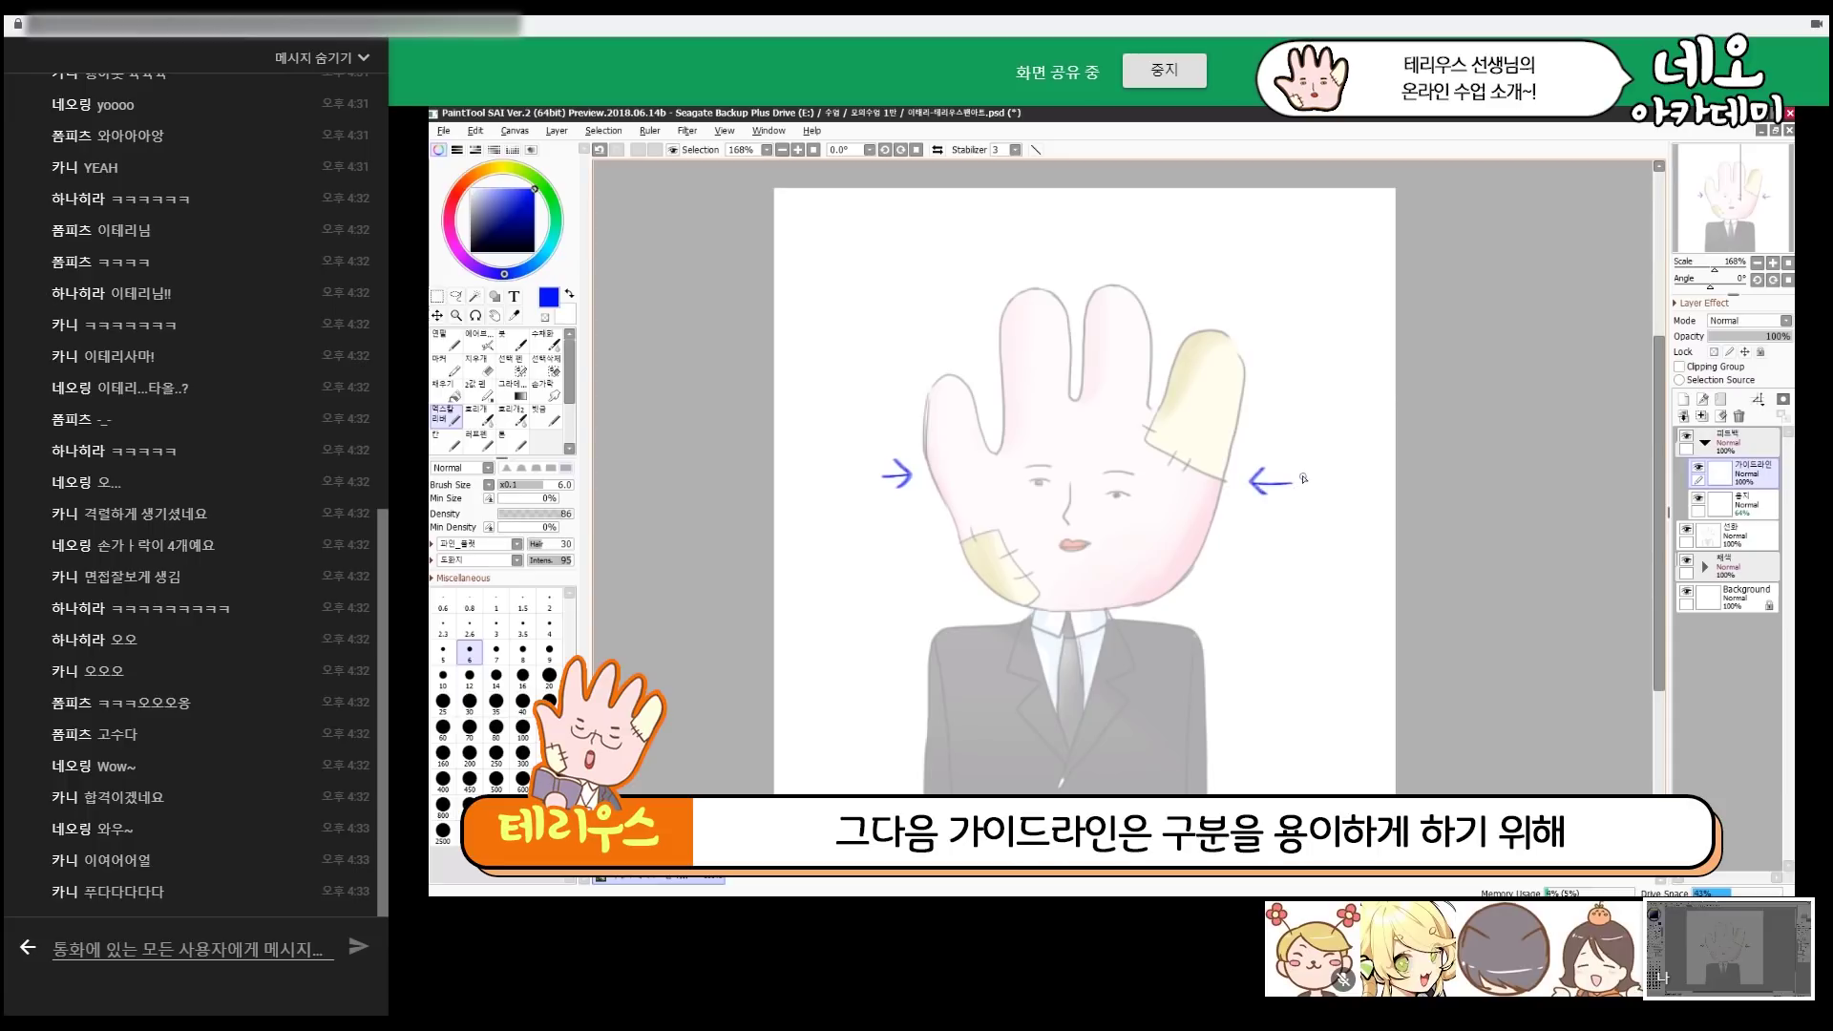
{"action": "mouse_move", "coordinate": [1297, 297]}
{"action": "left_mouse_down"}
{"action": "mouse_move", "coordinate": [1270, 332]}
{"action": "mouse_move", "coordinate": [1287, 288]}
{"action": "left_mouse_up"}
{"action": "left_click_drag", "start_coordinate": [911, 329], "coordinate": [941, 314]}
{"action": "left_click_drag", "start_coordinate": [952, 305], "coordinate": [958, 316]}
{"action": "left_click_drag", "start_coordinate": [1261, 361], "coordinate": [1271, 360]}
{"action": "left_click_drag", "start_coordinate": [1263, 380], "coordinate": [1275, 399]}
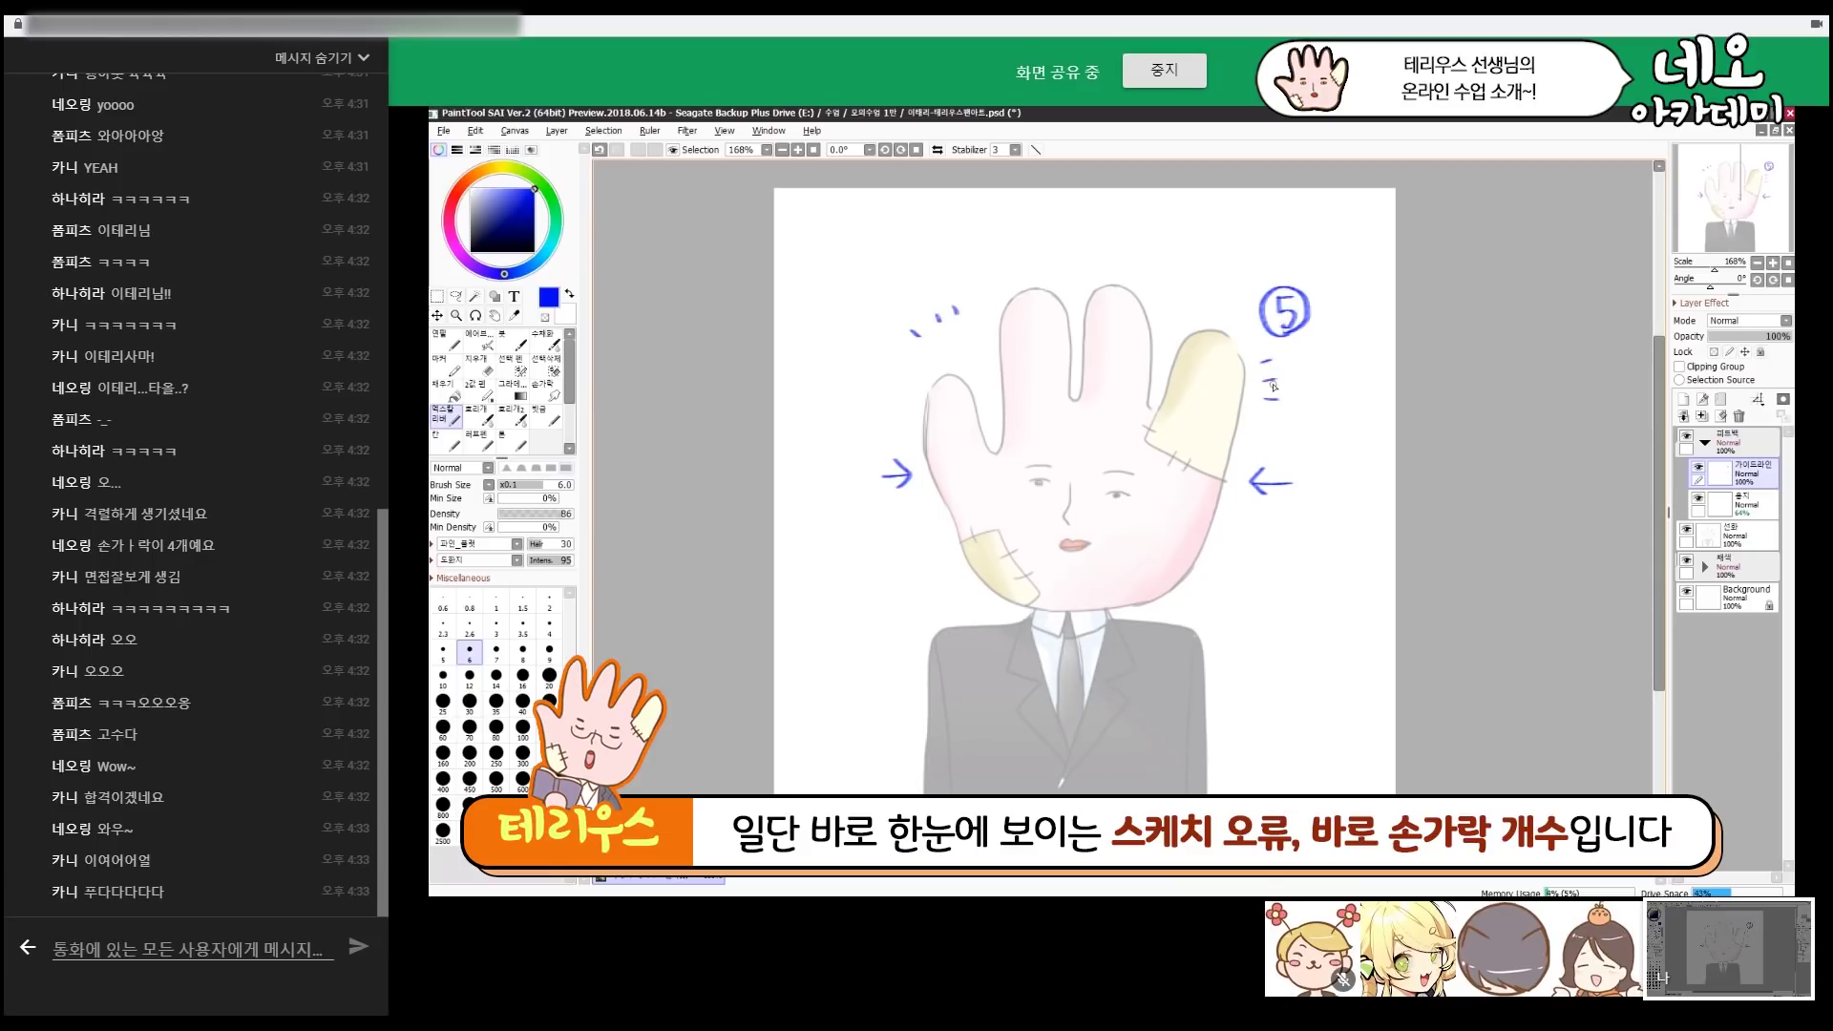
Write a circled 4 plus a circled 1 above the hand and outline an extra finger beside the yellow-tipped one.
{"action": "mouse_move", "coordinate": [1176, 241]}
{"action": "left_mouse_down"}
{"action": "mouse_move", "coordinate": [1189, 277]}
{"action": "mouse_move", "coordinate": [1156, 244]}
{"action": "mouse_move", "coordinate": [1206, 246]}
{"action": "mouse_move", "coordinate": [1191, 284]}
{"action": "mouse_move", "coordinate": [1238, 260]}
{"action": "left_mouse_up"}
{"action": "left_click_drag", "start_coordinate": [1256, 241], "coordinate": [1258, 276]}
{"action": "left_click_drag", "start_coordinate": [1262, 226], "coordinate": [1267, 277]}
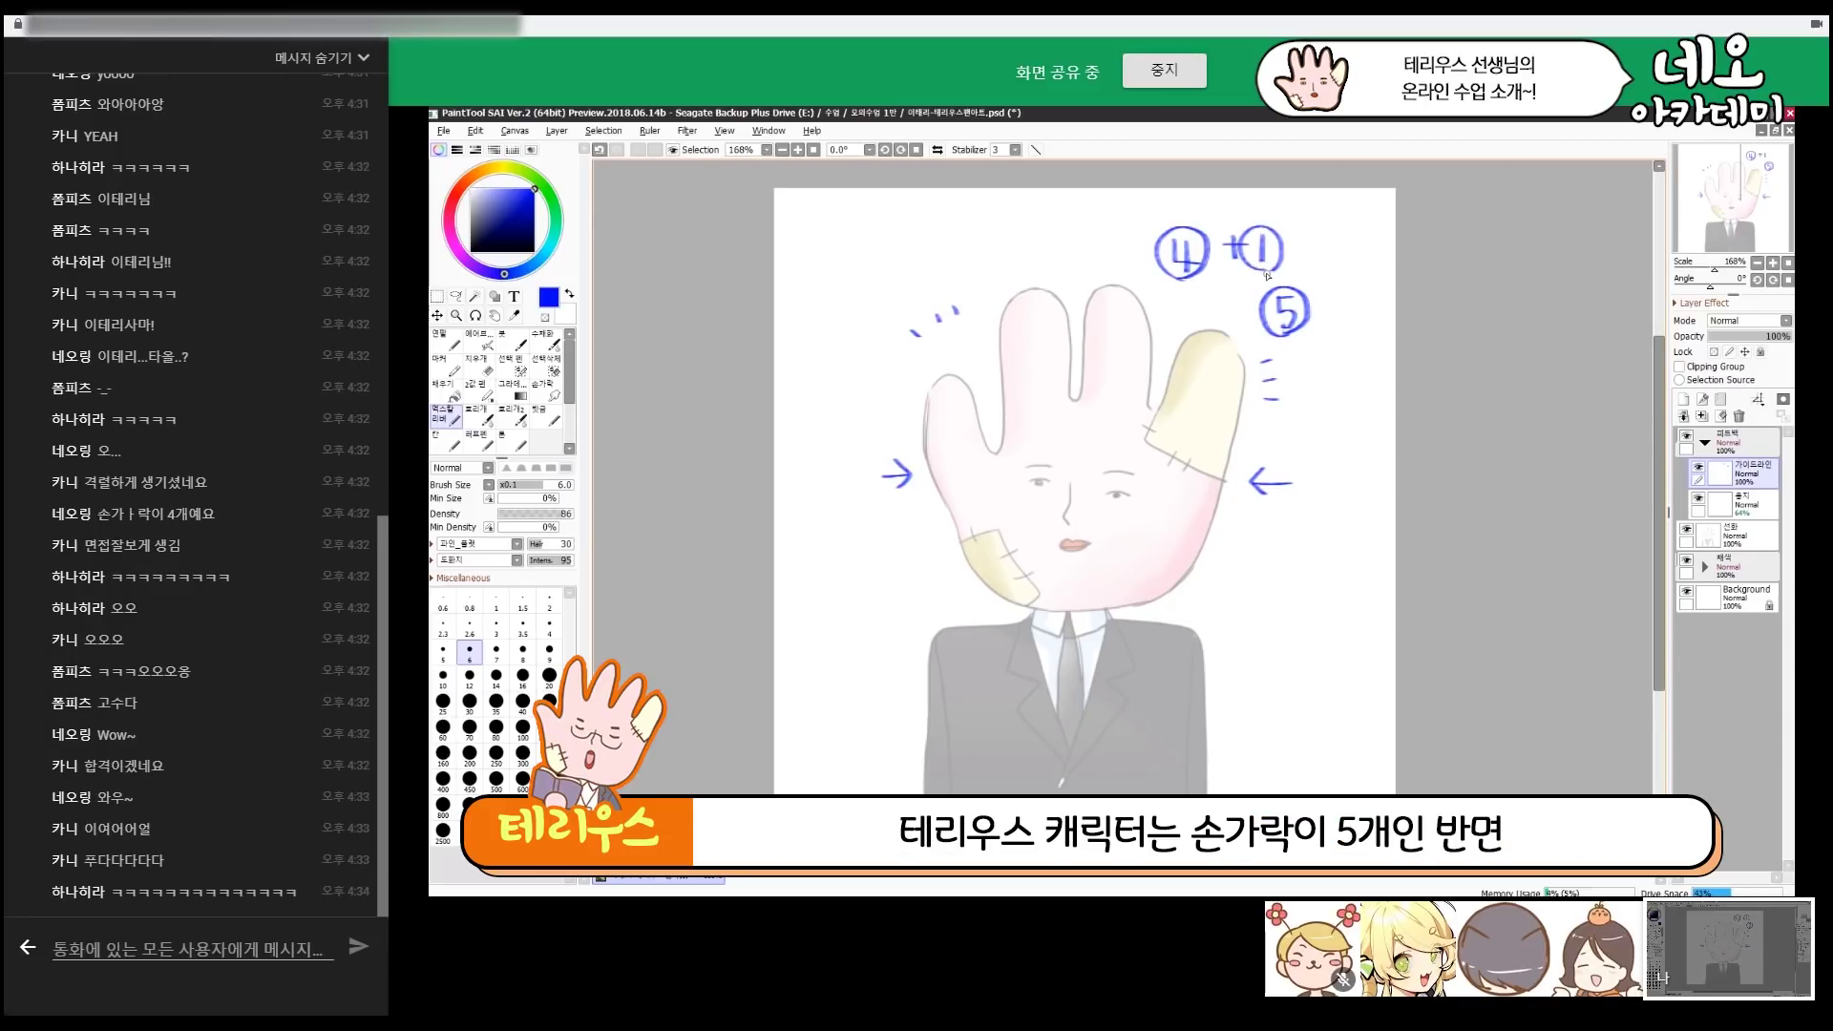
{"action": "mouse_move", "coordinate": [1232, 447]}
{"action": "left_mouse_down"}
{"action": "mouse_move", "coordinate": [1277, 416]}
{"action": "mouse_move", "coordinate": [1320, 431]}
{"action": "mouse_move", "coordinate": [1317, 476]}
{"action": "mouse_move", "coordinate": [1181, 602]}
{"action": "left_mouse_up"}
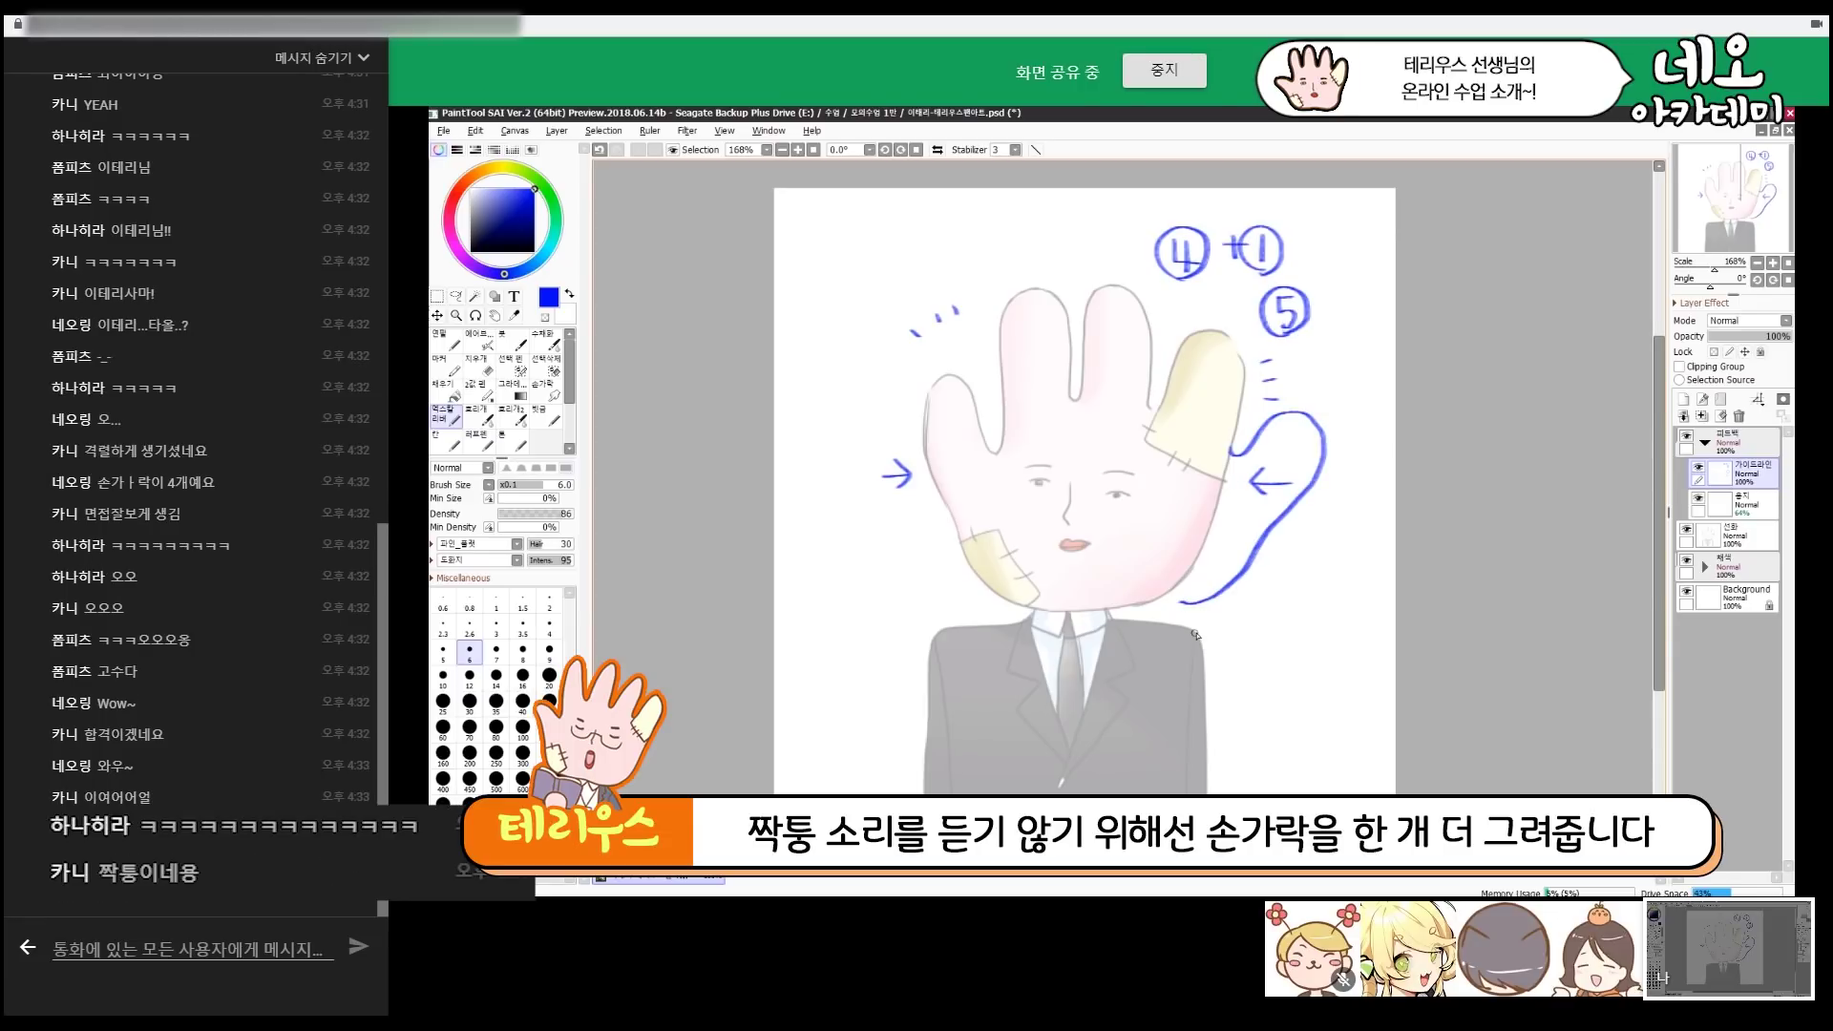
Mark the shoulder width with an end-capped line, dot both edges of the face, and clear the 가이드라인 layer.
{"action": "mouse_move", "coordinate": [926, 649]}
{"action": "left_mouse_down"}
{"action": "mouse_move", "coordinate": [928, 673]}
{"action": "mouse_move", "coordinate": [1211, 661]}
{"action": "left_mouse_up"}
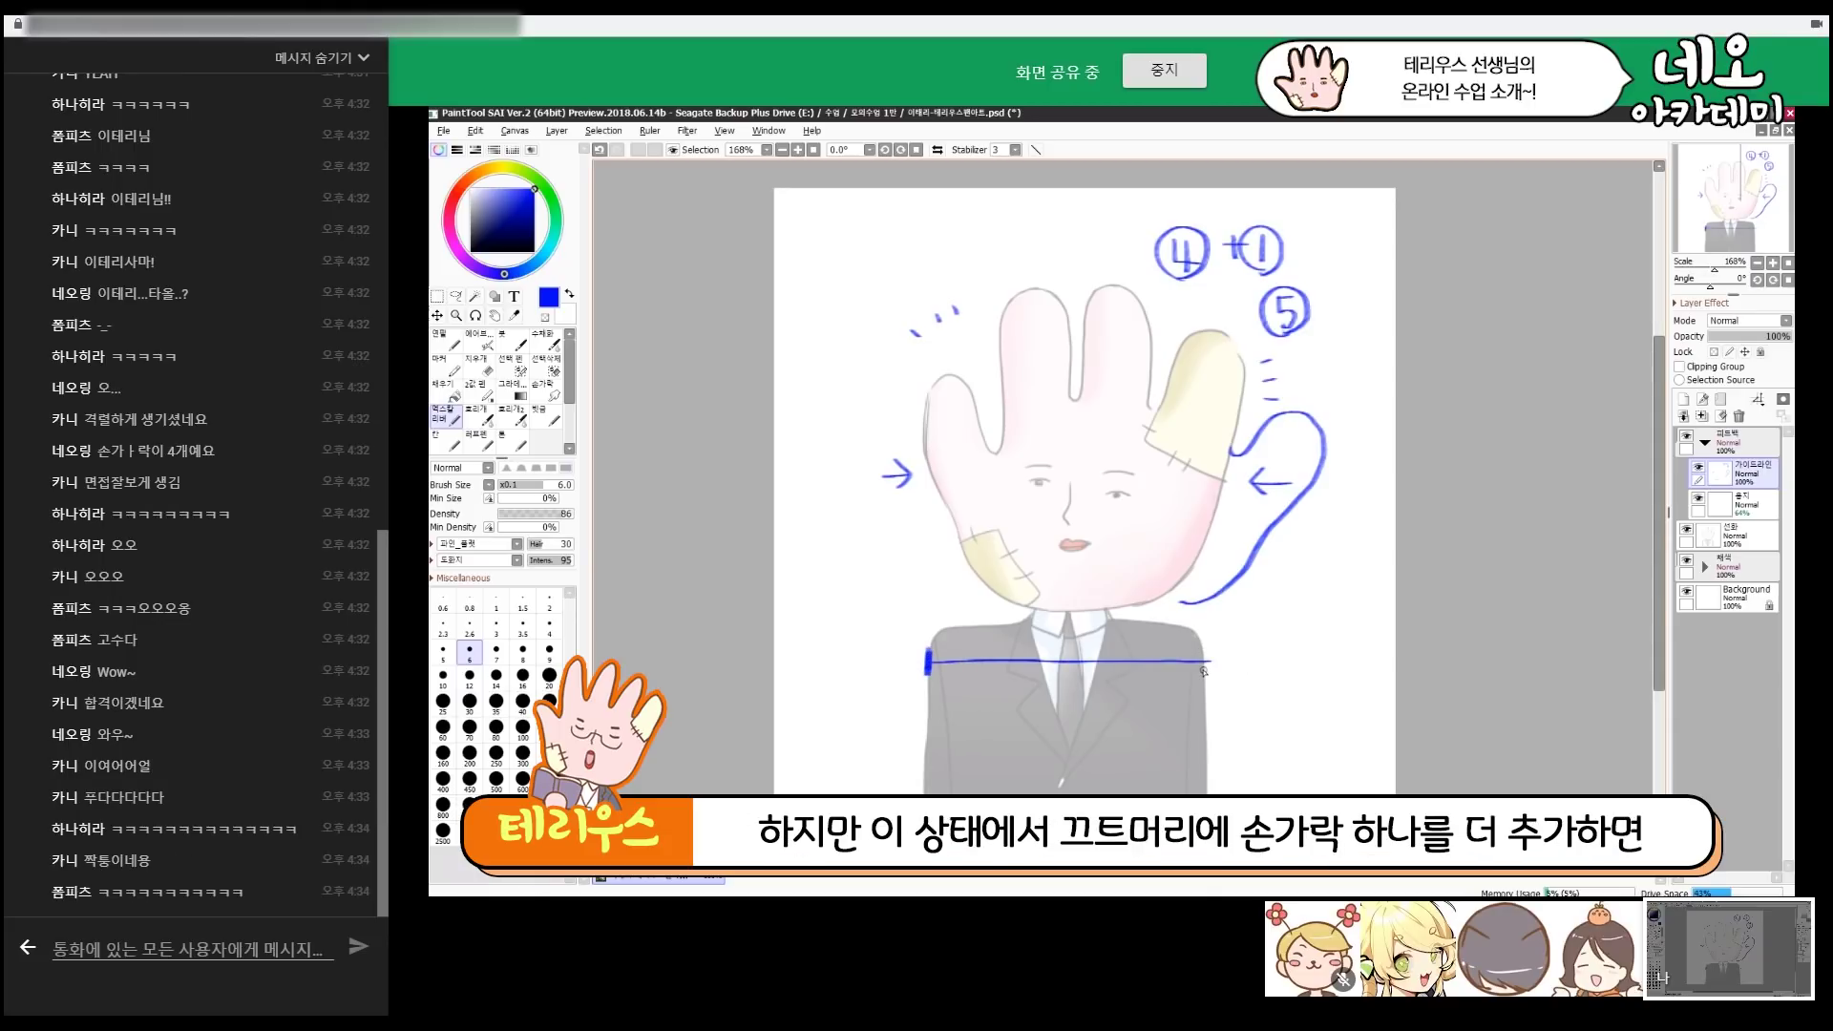
{"action": "left_click_drag", "start_coordinate": [1209, 665], "coordinate": [1211, 657]}
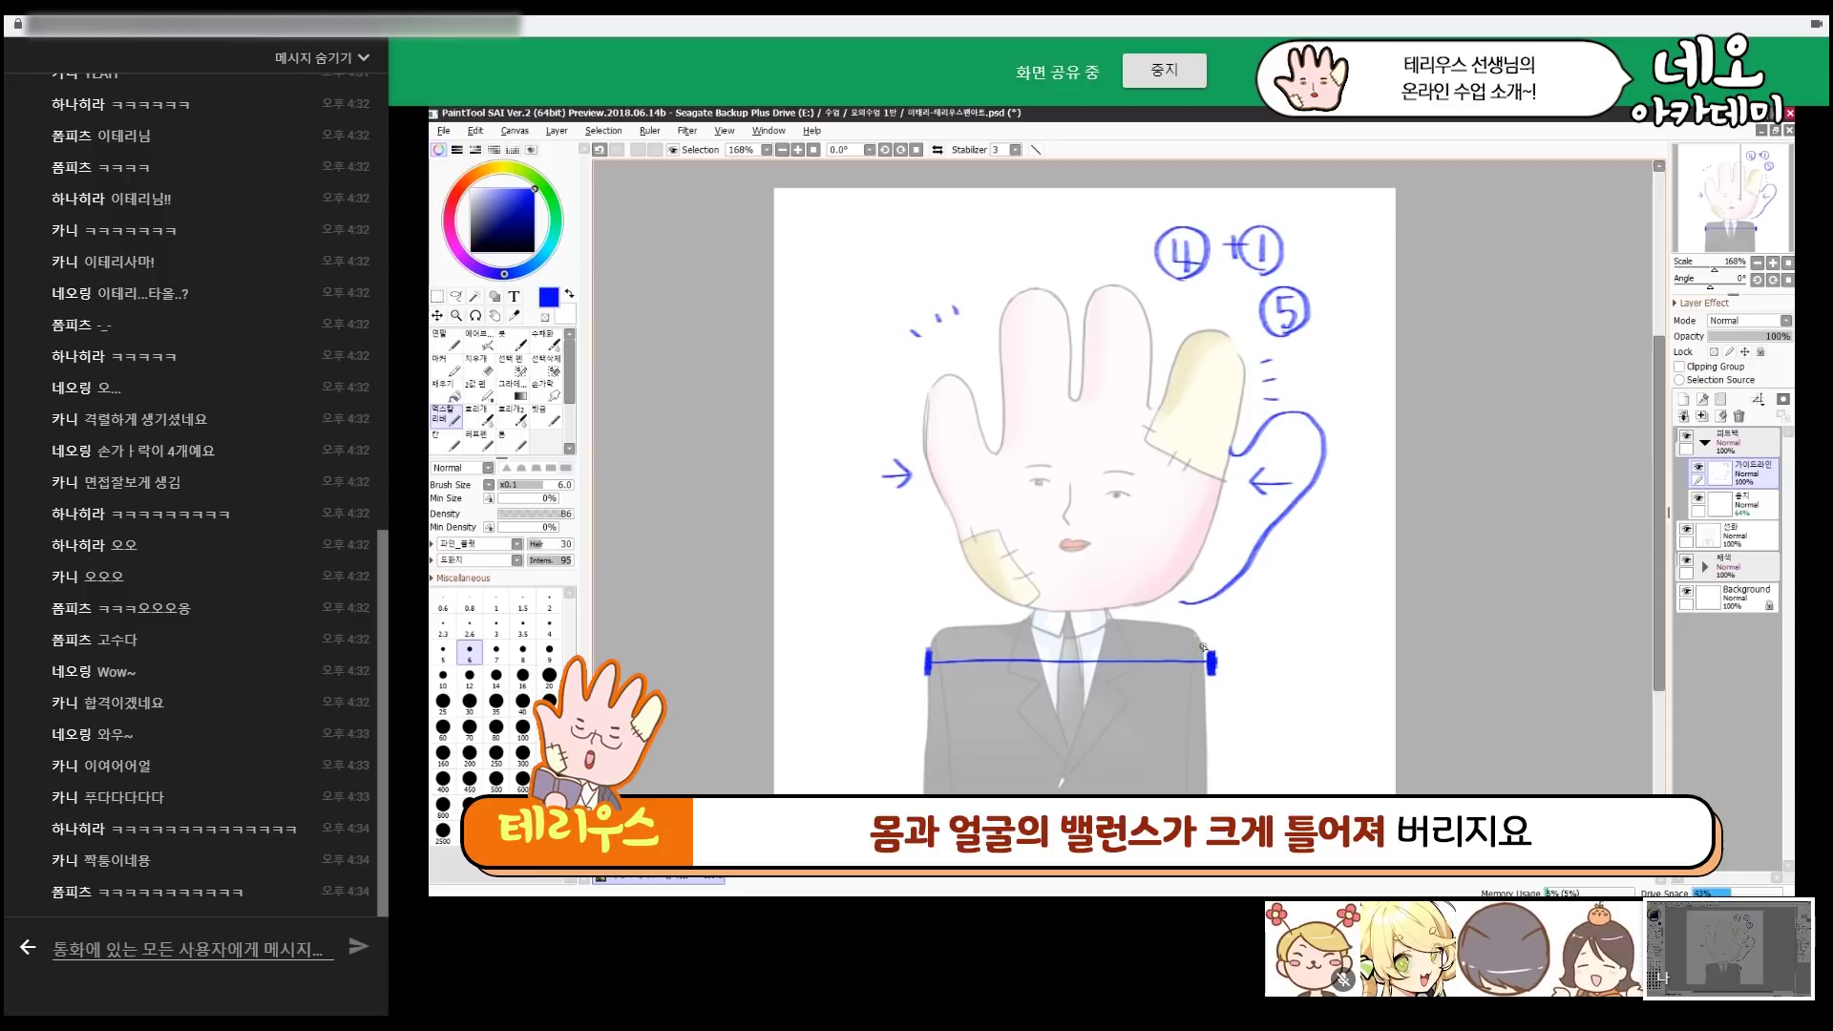
{"action": "left_click", "coordinate": [932, 481]}
{"action": "left_click", "coordinate": [1223, 484]}
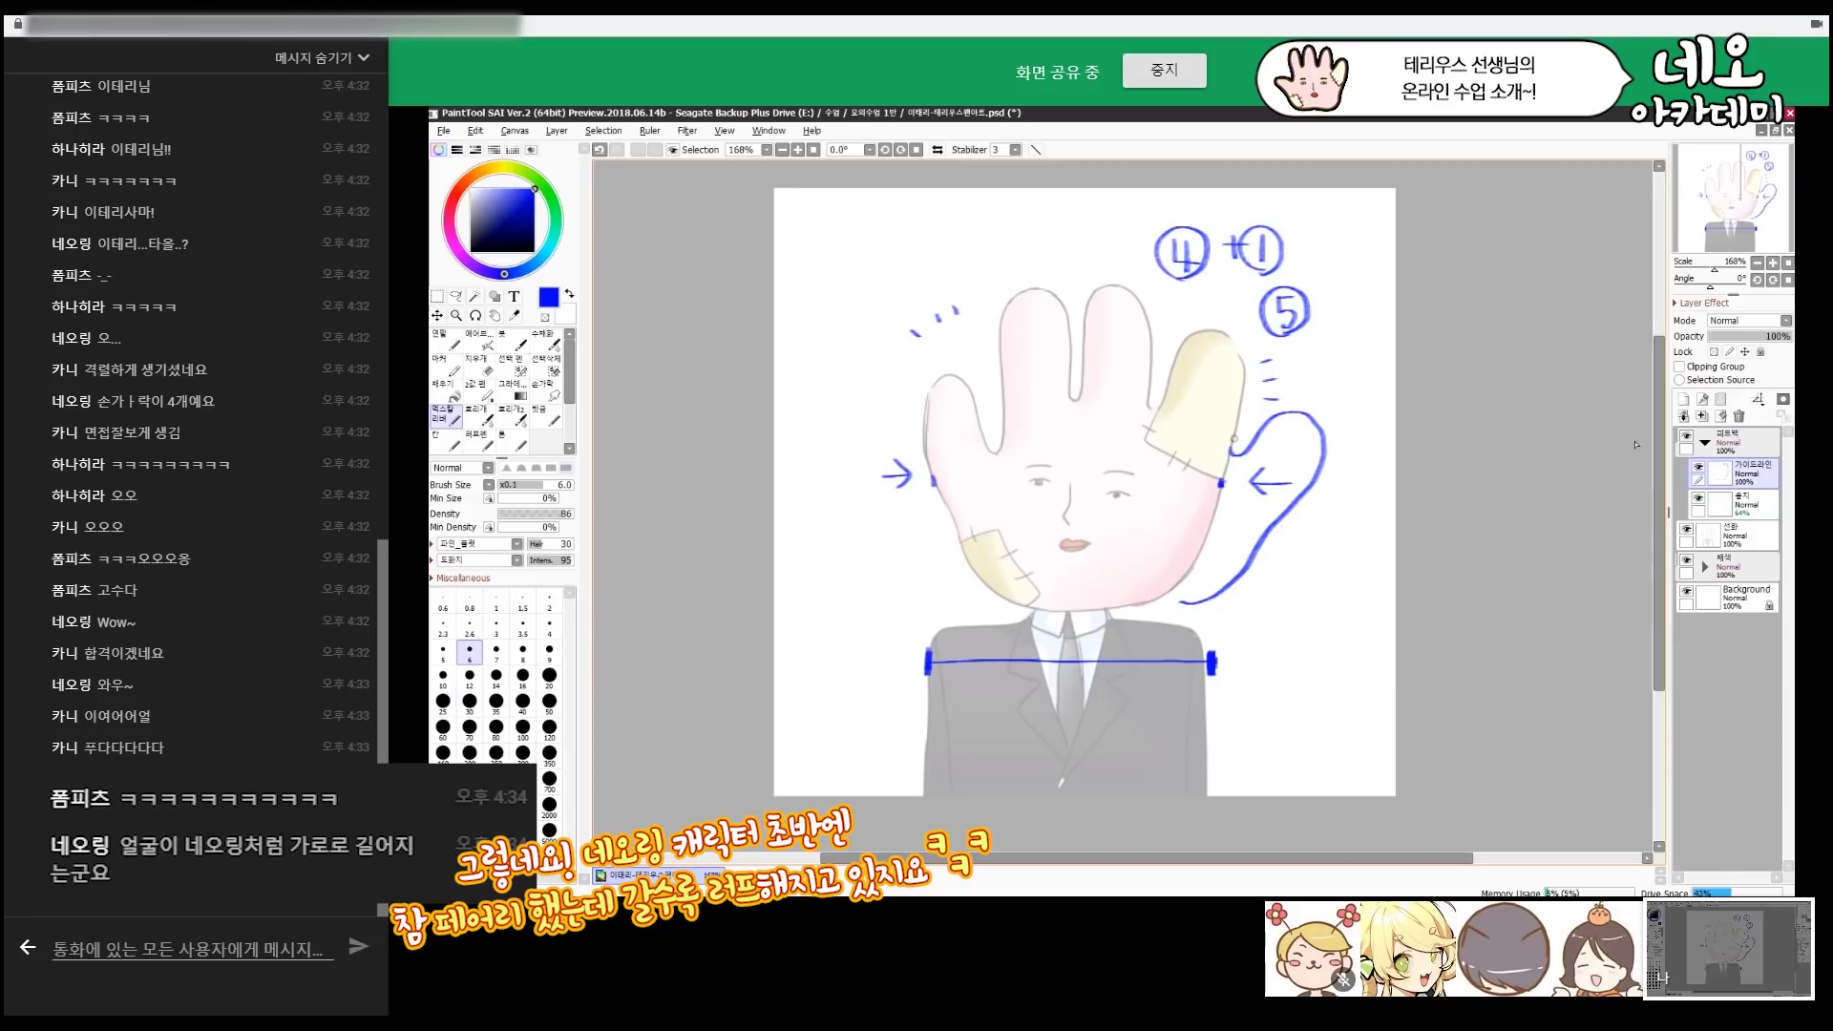
{"action": "left_click", "coordinate": [1720, 416]}
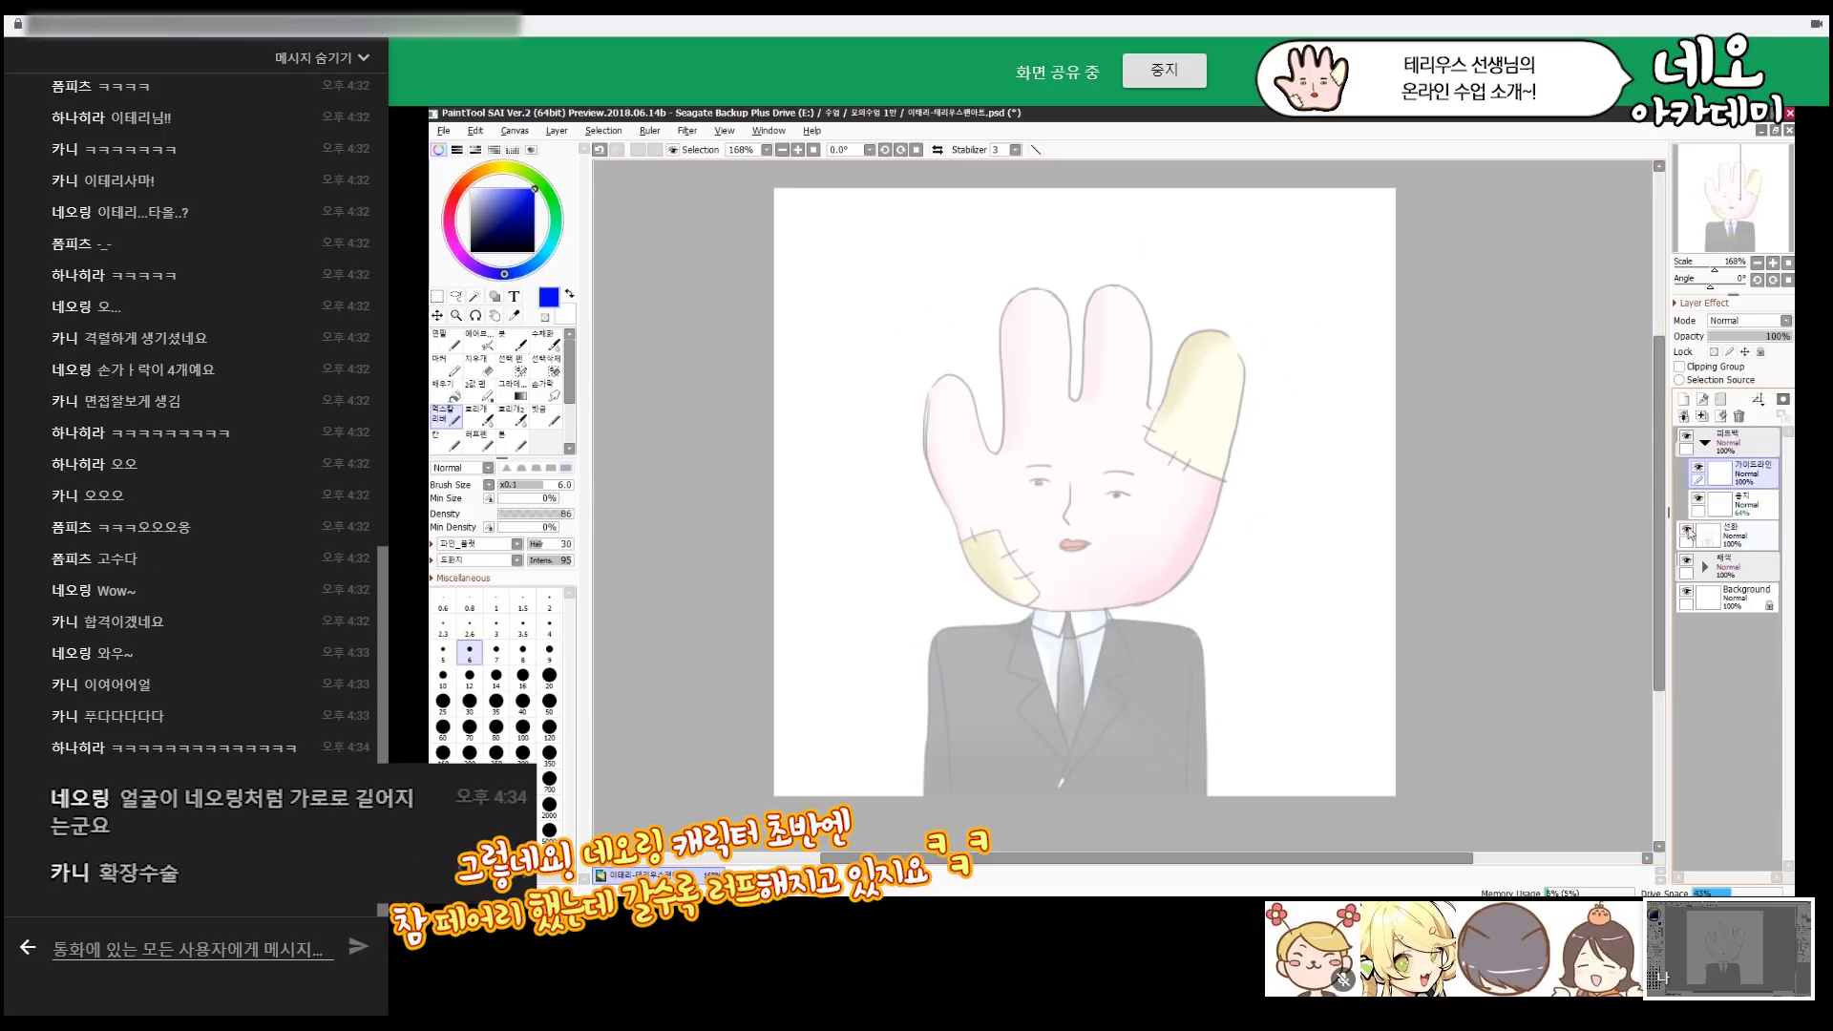
Outline a wider five-fingered hand over the character's head with the blue brush at size 4, correcting strokes with the eraser.
{"action": "left_click", "coordinate": [550, 626]}
{"action": "mouse_move", "coordinate": [907, 420]}
{"action": "left_mouse_down"}
{"action": "mouse_move", "coordinate": [903, 463]}
{"action": "mouse_move", "coordinate": [984, 580]}
{"action": "left_mouse_up"}
{"action": "key", "text": "e"}
{"action": "key", "text": "n"}
{"action": "mouse_move", "coordinate": [913, 417]}
{"action": "left_mouse_down"}
{"action": "mouse_move", "coordinate": [1011, 445]}
{"action": "mouse_move", "coordinate": [988, 456]}
{"action": "mouse_move", "coordinate": [987, 334]}
{"action": "mouse_move", "coordinate": [1086, 311]}
{"action": "mouse_move", "coordinate": [996, 323]}
{"action": "mouse_move", "coordinate": [1040, 327]}
{"action": "mouse_move", "coordinate": [1056, 378]}
{"action": "mouse_move", "coordinate": [1076, 299]}
{"action": "mouse_move", "coordinate": [1105, 297]}
{"action": "mouse_move", "coordinate": [1130, 377]}
{"action": "mouse_move", "coordinate": [1152, 321]}
{"action": "mouse_move", "coordinate": [1183, 315]}
{"action": "mouse_move", "coordinate": [1214, 395]}
{"action": "mouse_move", "coordinate": [1229, 375]}
{"action": "mouse_move", "coordinate": [1271, 399]}
{"action": "mouse_move", "coordinate": [1197, 583]}
{"action": "left_mouse_up"}
{"action": "key", "text": "e"}
{"action": "key", "text": "e"}
{"action": "key", "text": "e"}
{"action": "key", "text": "e"}
{"action": "key", "text": "e"}
{"action": "key", "text": "e"}
{"action": "key", "text": "e"}
{"action": "key", "text": "e"}
Finish the arrowhead at the hand outline's lower end and draw outward-pointing arrows on both sides of the hand.
{"action": "left_click_drag", "start_coordinate": [961, 576], "coordinate": [982, 585]}
{"action": "left_click_drag", "start_coordinate": [1282, 428], "coordinate": [1313, 427]}
{"action": "left_click_drag", "start_coordinate": [1300, 417], "coordinate": [1300, 438]}
{"action": "left_click_drag", "start_coordinate": [883, 423], "coordinate": [856, 422]}
{"action": "left_click_drag", "start_coordinate": [855, 423], "coordinate": [868, 432]}
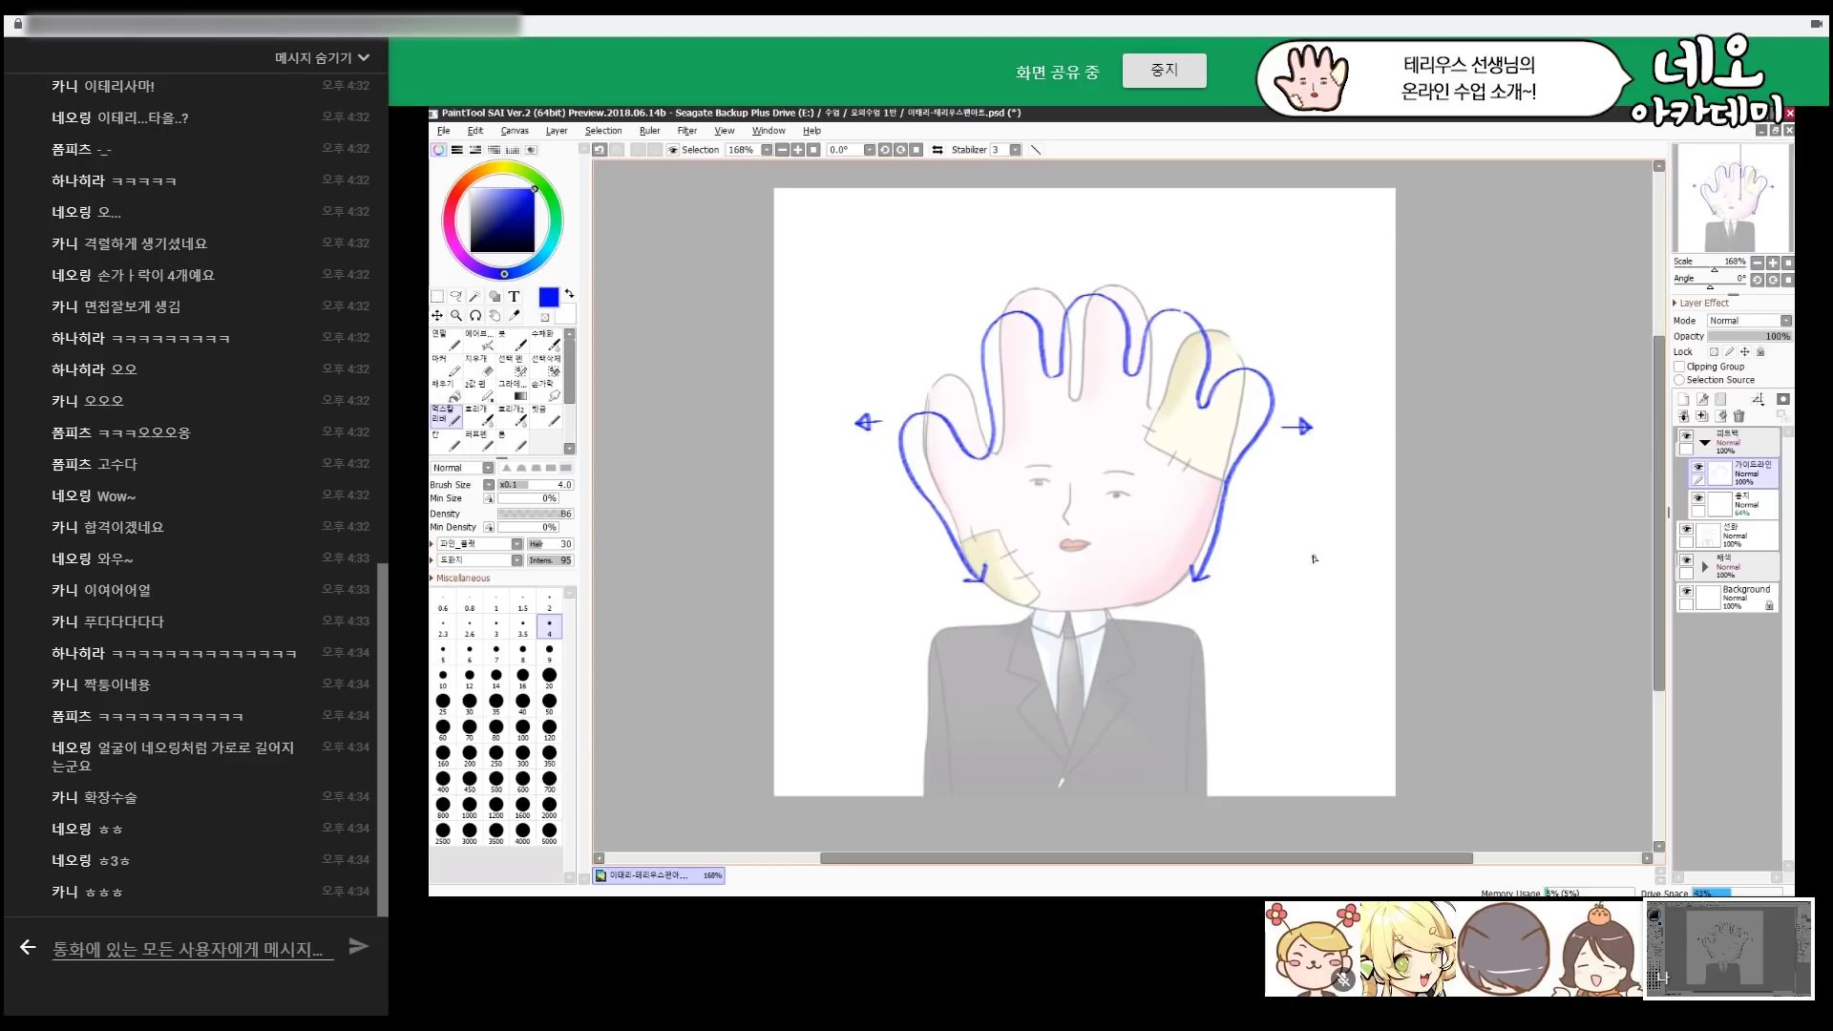
Sketch inward-pointing arrows beside the shoulders and trace the suit's shoulder line, and erase these marks.
{"action": "scroll", "coordinate": [1608, 546], "scroll_direction": "down", "scroll_amount": 3}
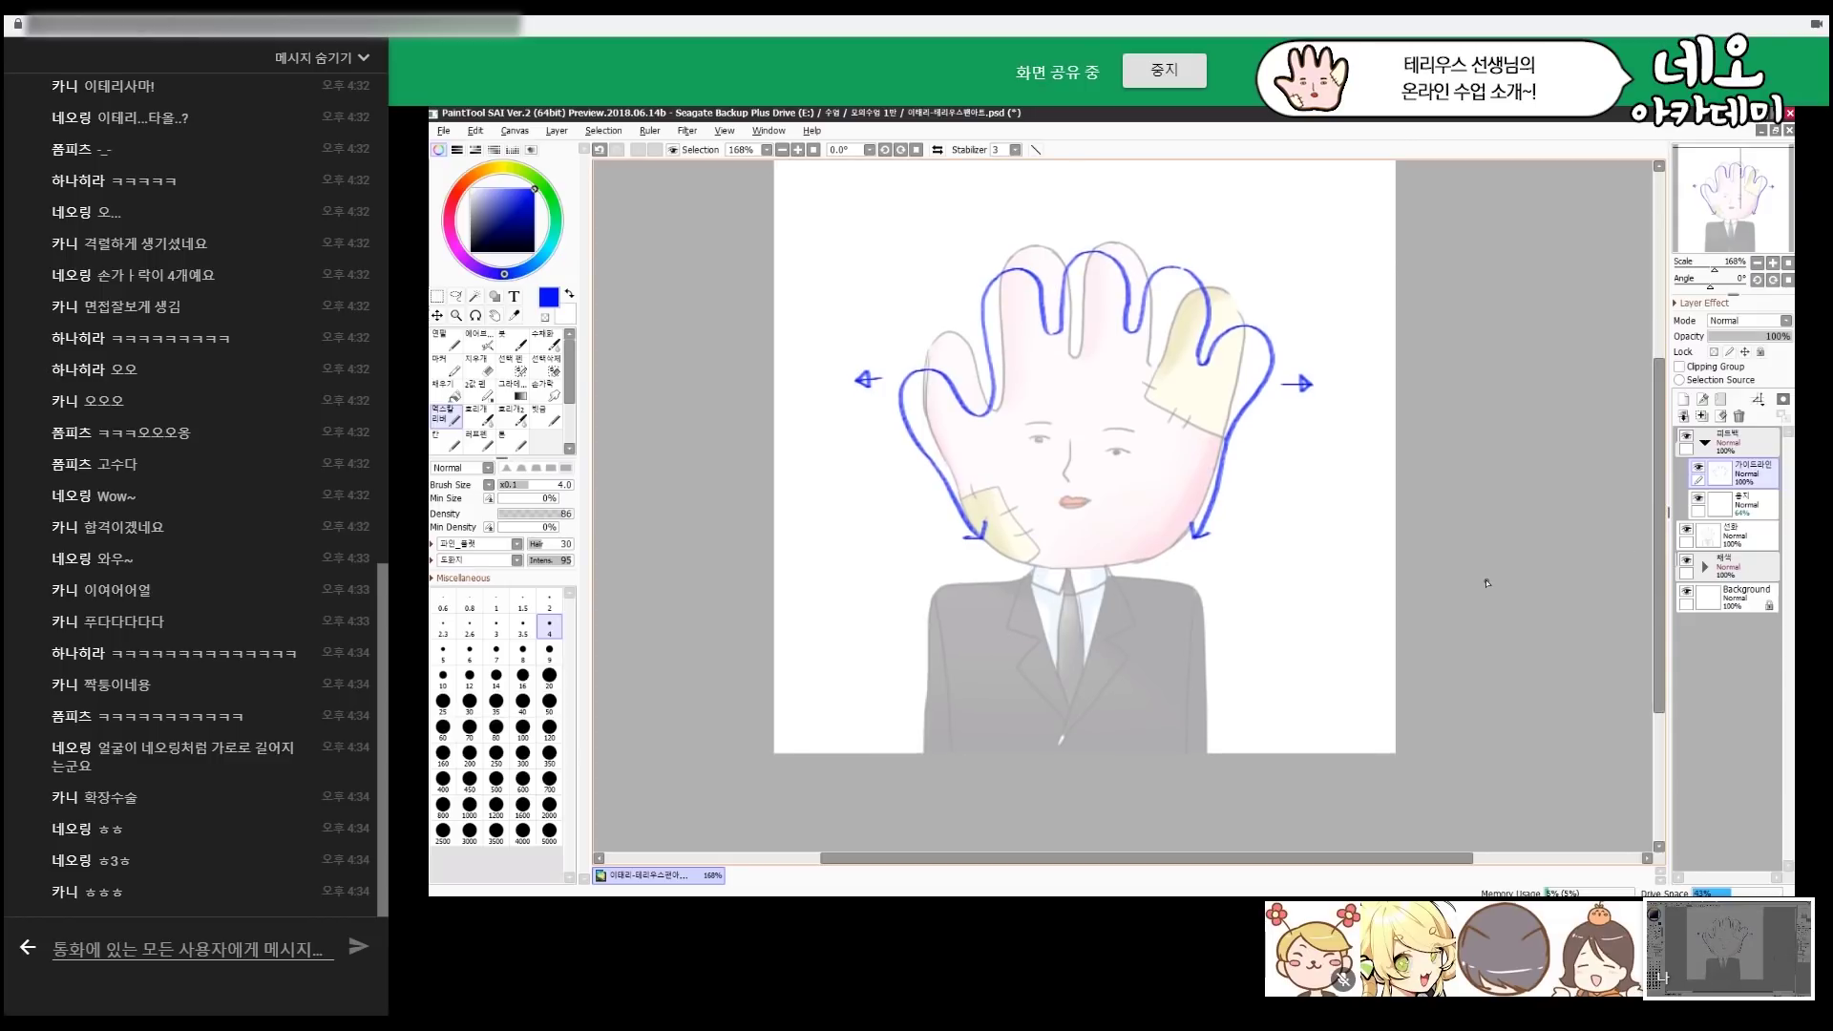
{"action": "left_click_drag", "start_coordinate": [907, 585], "coordinate": [902, 608]}
{"action": "mouse_move", "coordinate": [1243, 589]}
{"action": "left_mouse_down"}
{"action": "mouse_move", "coordinate": [1241, 621]}
{"action": "mouse_move", "coordinate": [1265, 602]}
{"action": "left_mouse_up"}
{"action": "mouse_move", "coordinate": [880, 599]}
{"action": "left_mouse_down"}
{"action": "mouse_move", "coordinate": [912, 598]}
{"action": "mouse_move", "coordinate": [930, 659]}
{"action": "left_mouse_up"}
{"action": "mouse_move", "coordinate": [946, 585]}
{"action": "left_mouse_down"}
{"action": "mouse_move", "coordinate": [1182, 581]}
{"action": "mouse_move", "coordinate": [1205, 667]}
{"action": "left_mouse_up"}
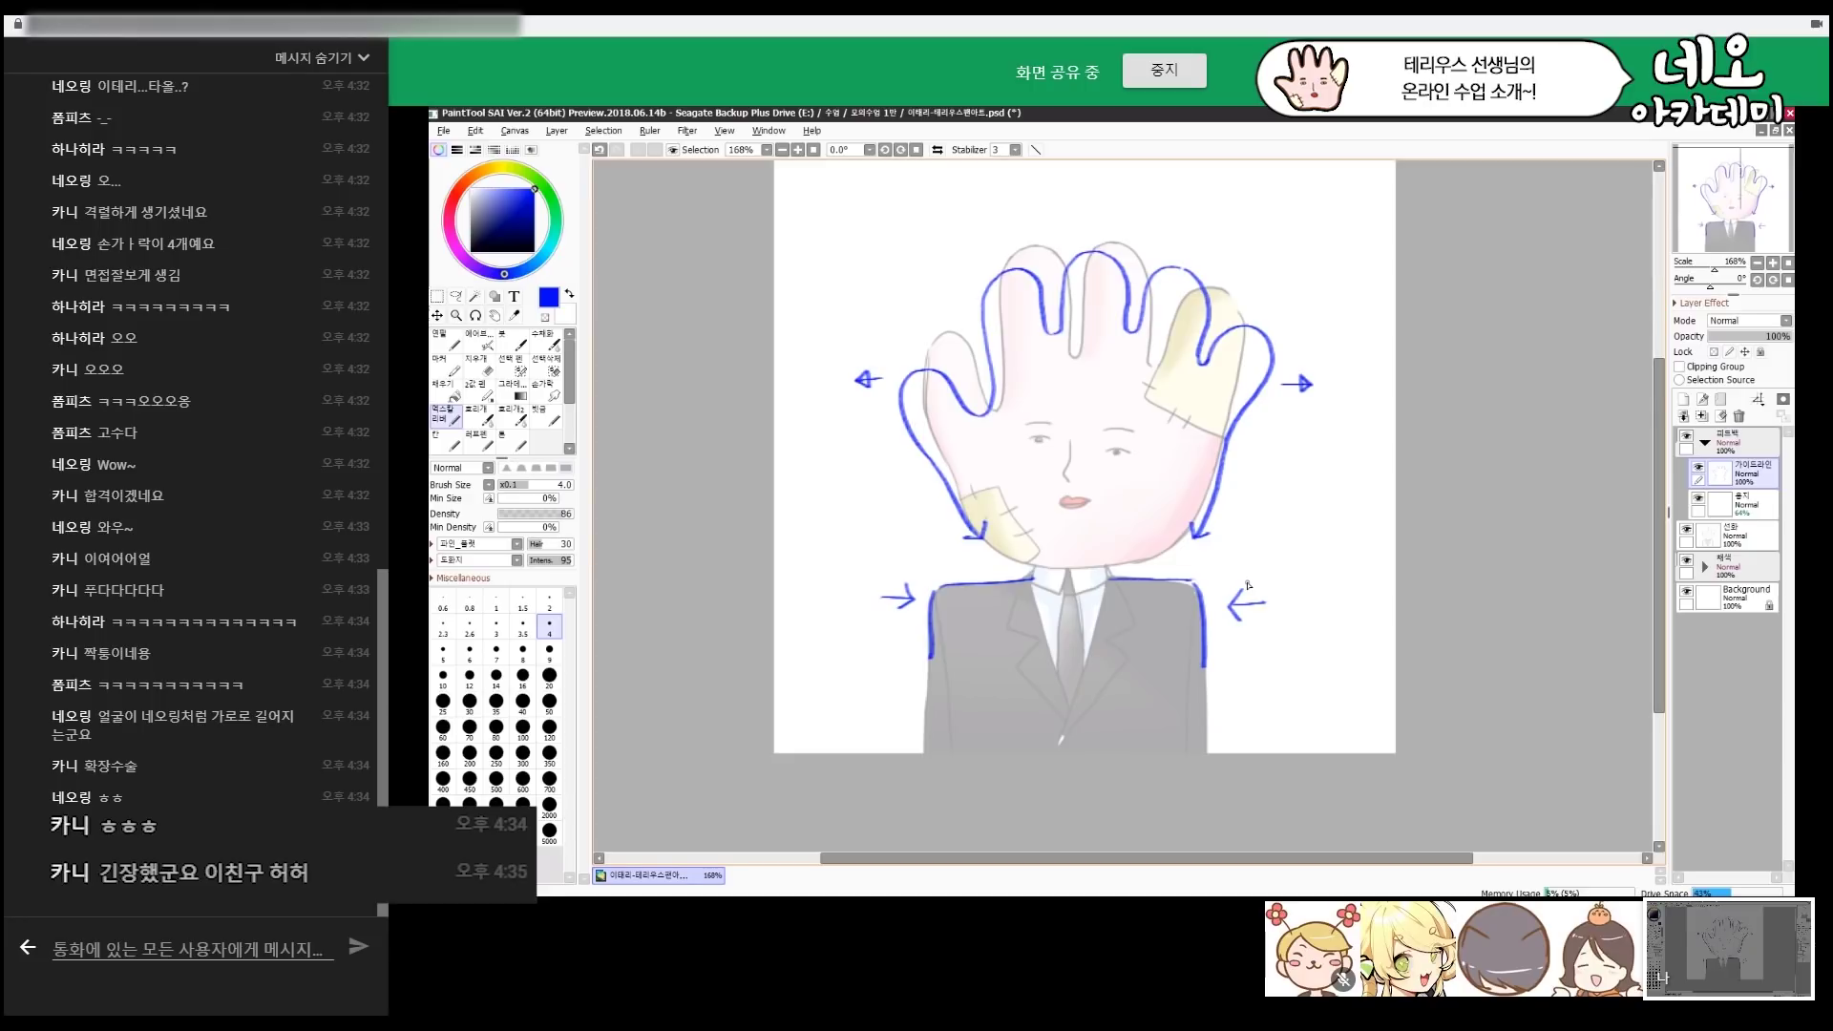
{"action": "key", "text": "e"}
{"action": "mouse_move", "coordinate": [888, 597]}
{"action": "left_mouse_down"}
{"action": "mouse_move", "coordinate": [1168, 585]}
{"action": "mouse_move", "coordinate": [1206, 674]}
{"action": "mouse_move", "coordinate": [1231, 617]}
{"action": "mouse_move", "coordinate": [1271, 593]}
{"action": "left_mouse_up"}
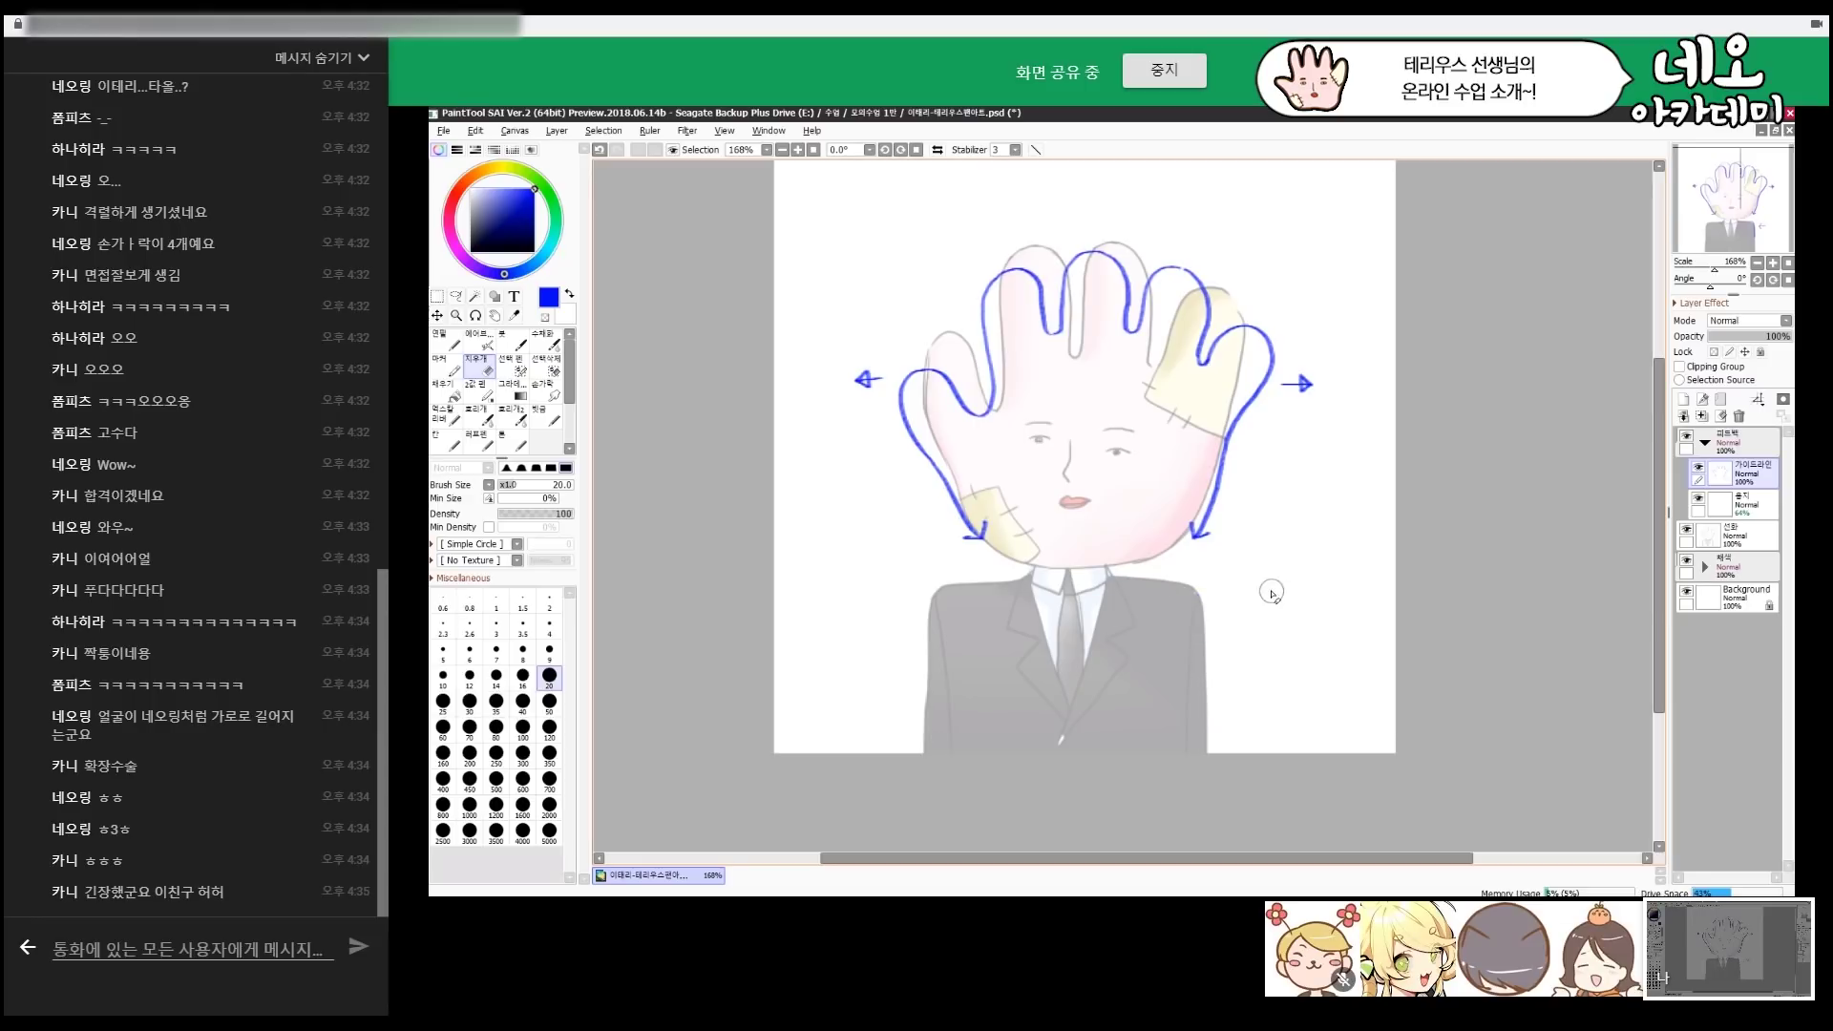
Draw sloping blue guidelines with outward arrowheads along both shoulders and add downward arrows beneath them.
{"action": "key", "text": "n"}
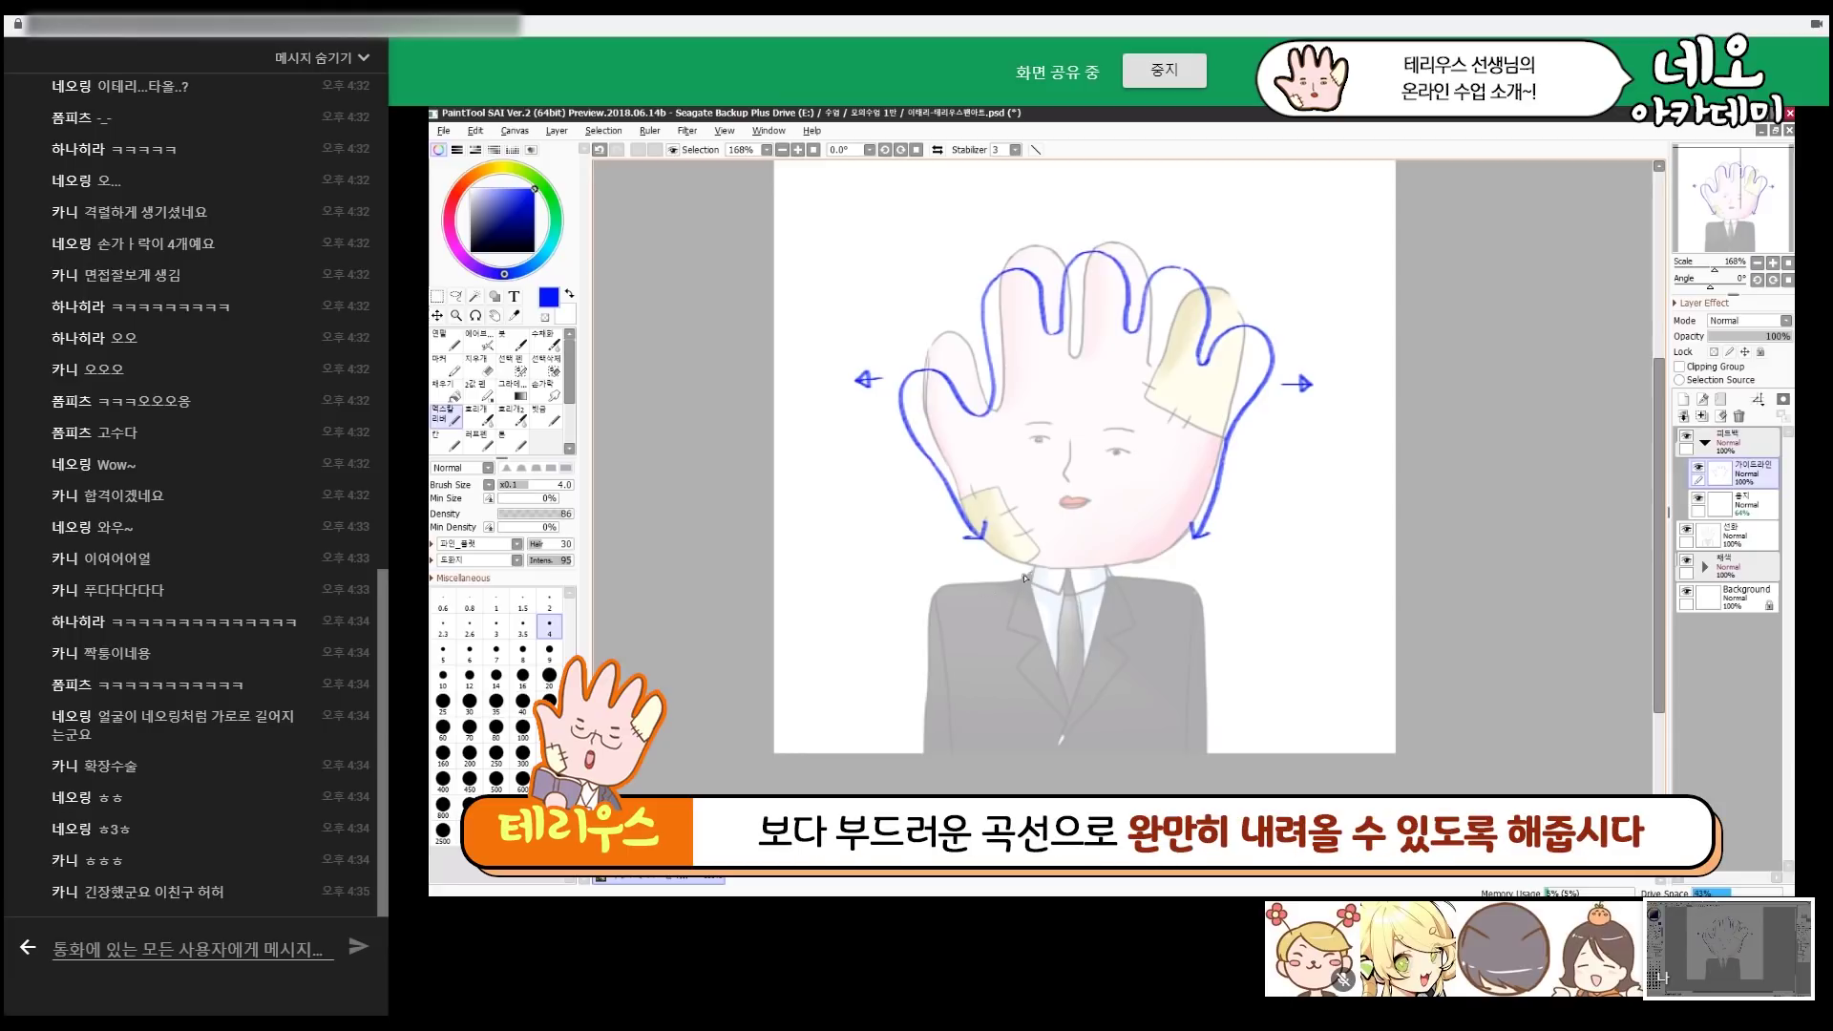
{"action": "left_click_drag", "start_coordinate": [1027, 577], "coordinate": [936, 605]}
{"action": "left_click_drag", "start_coordinate": [1113, 576], "coordinate": [1202, 607]}
{"action": "key", "text": "ctrl+z"}
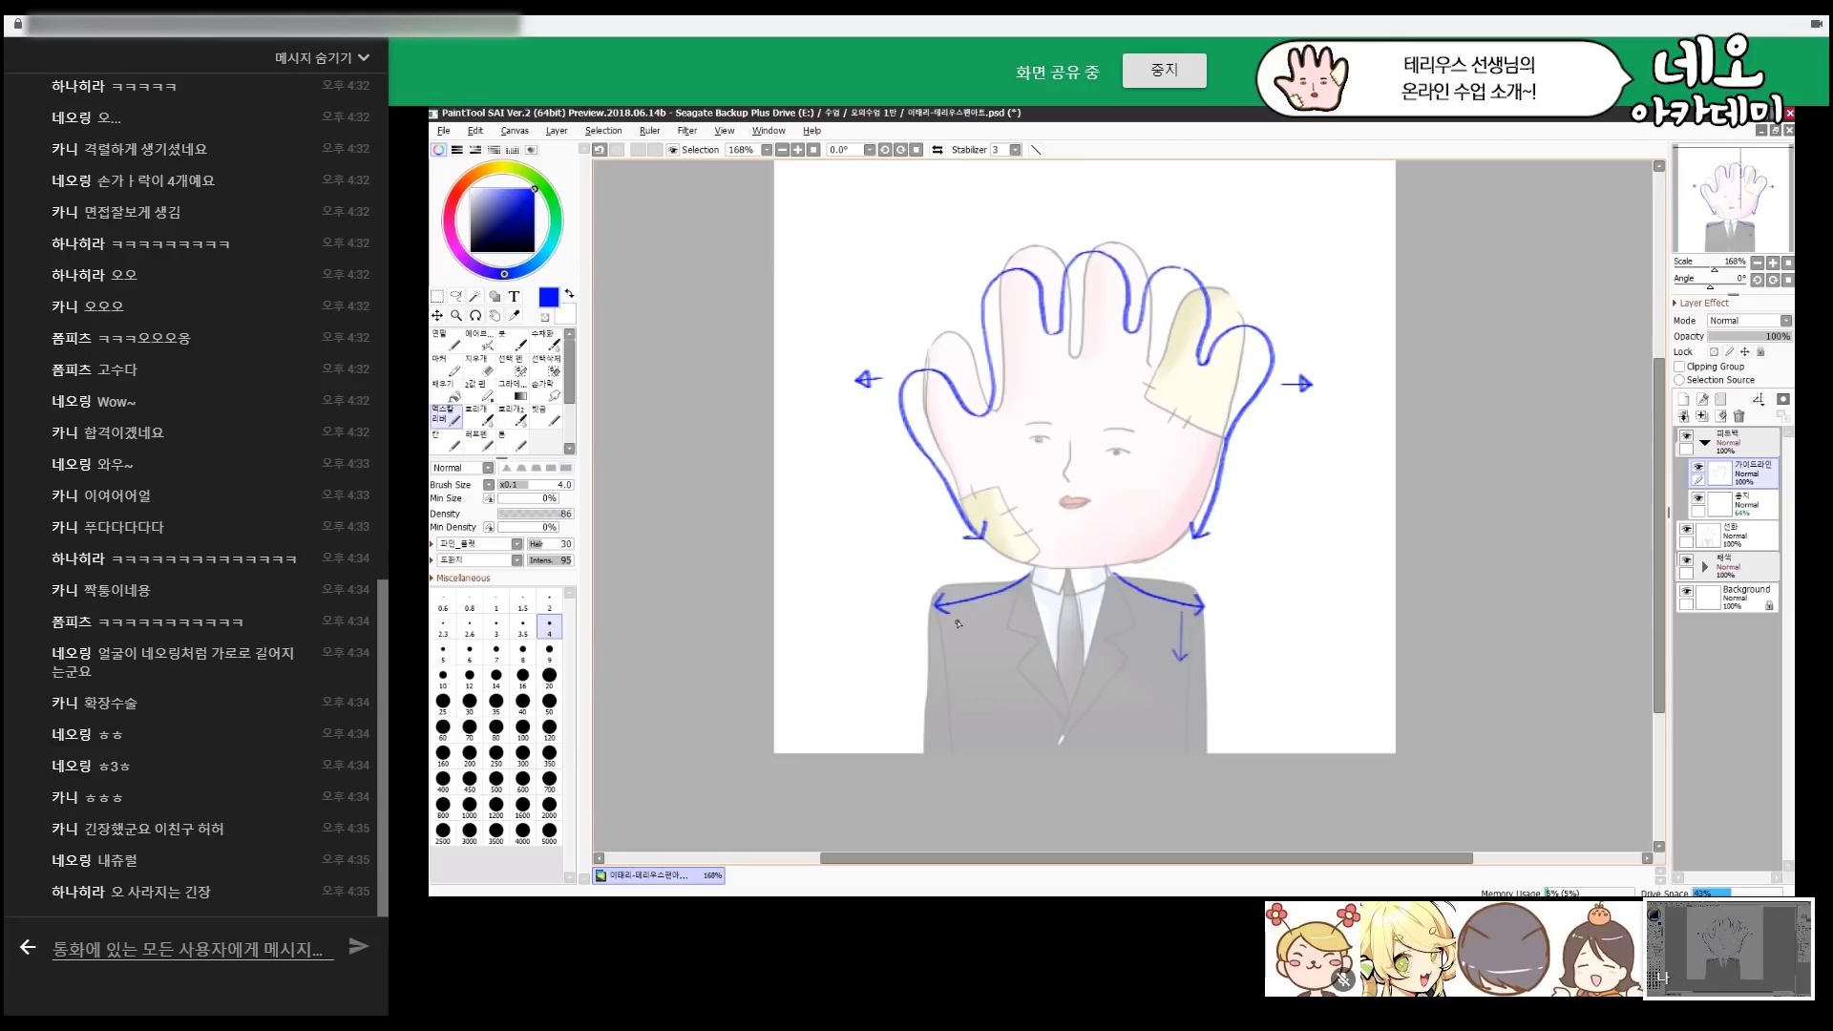
{"action": "left_click_drag", "start_coordinate": [979, 606], "coordinate": [987, 636]}
{"action": "left_click_drag", "start_coordinate": [1154, 605], "coordinate": [1154, 655]}
{"action": "left_click_drag", "start_coordinate": [1147, 636], "coordinate": [1156, 648]}
Write a circled 2 beside the jaw and draw an arrow pointing at the outermost finger near the patch.
{"action": "scroll", "coordinate": [1141, 630], "scroll_direction": "down", "scroll_amount": 1}
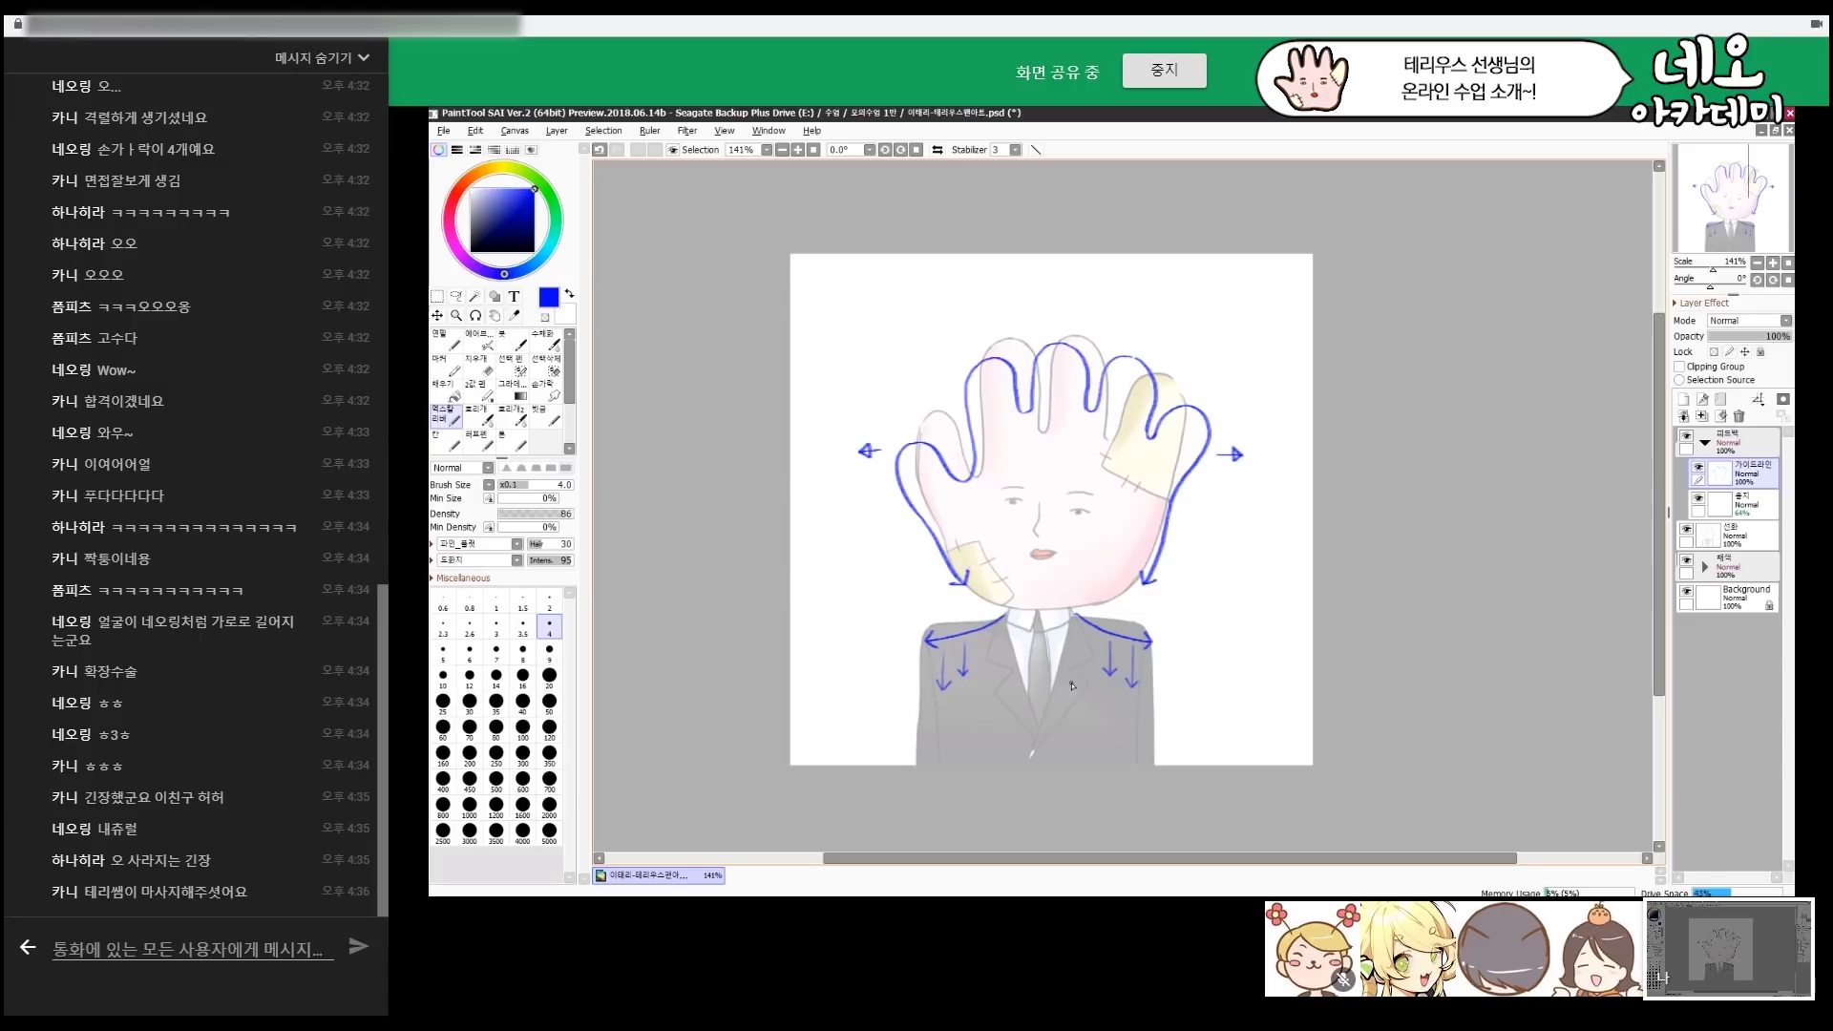
{"action": "mouse_move", "coordinate": [1211, 597]}
{"action": "left_mouse_down"}
{"action": "mouse_move", "coordinate": [1226, 612]}
{"action": "mouse_move", "coordinate": [1209, 621]}
{"action": "left_mouse_up"}
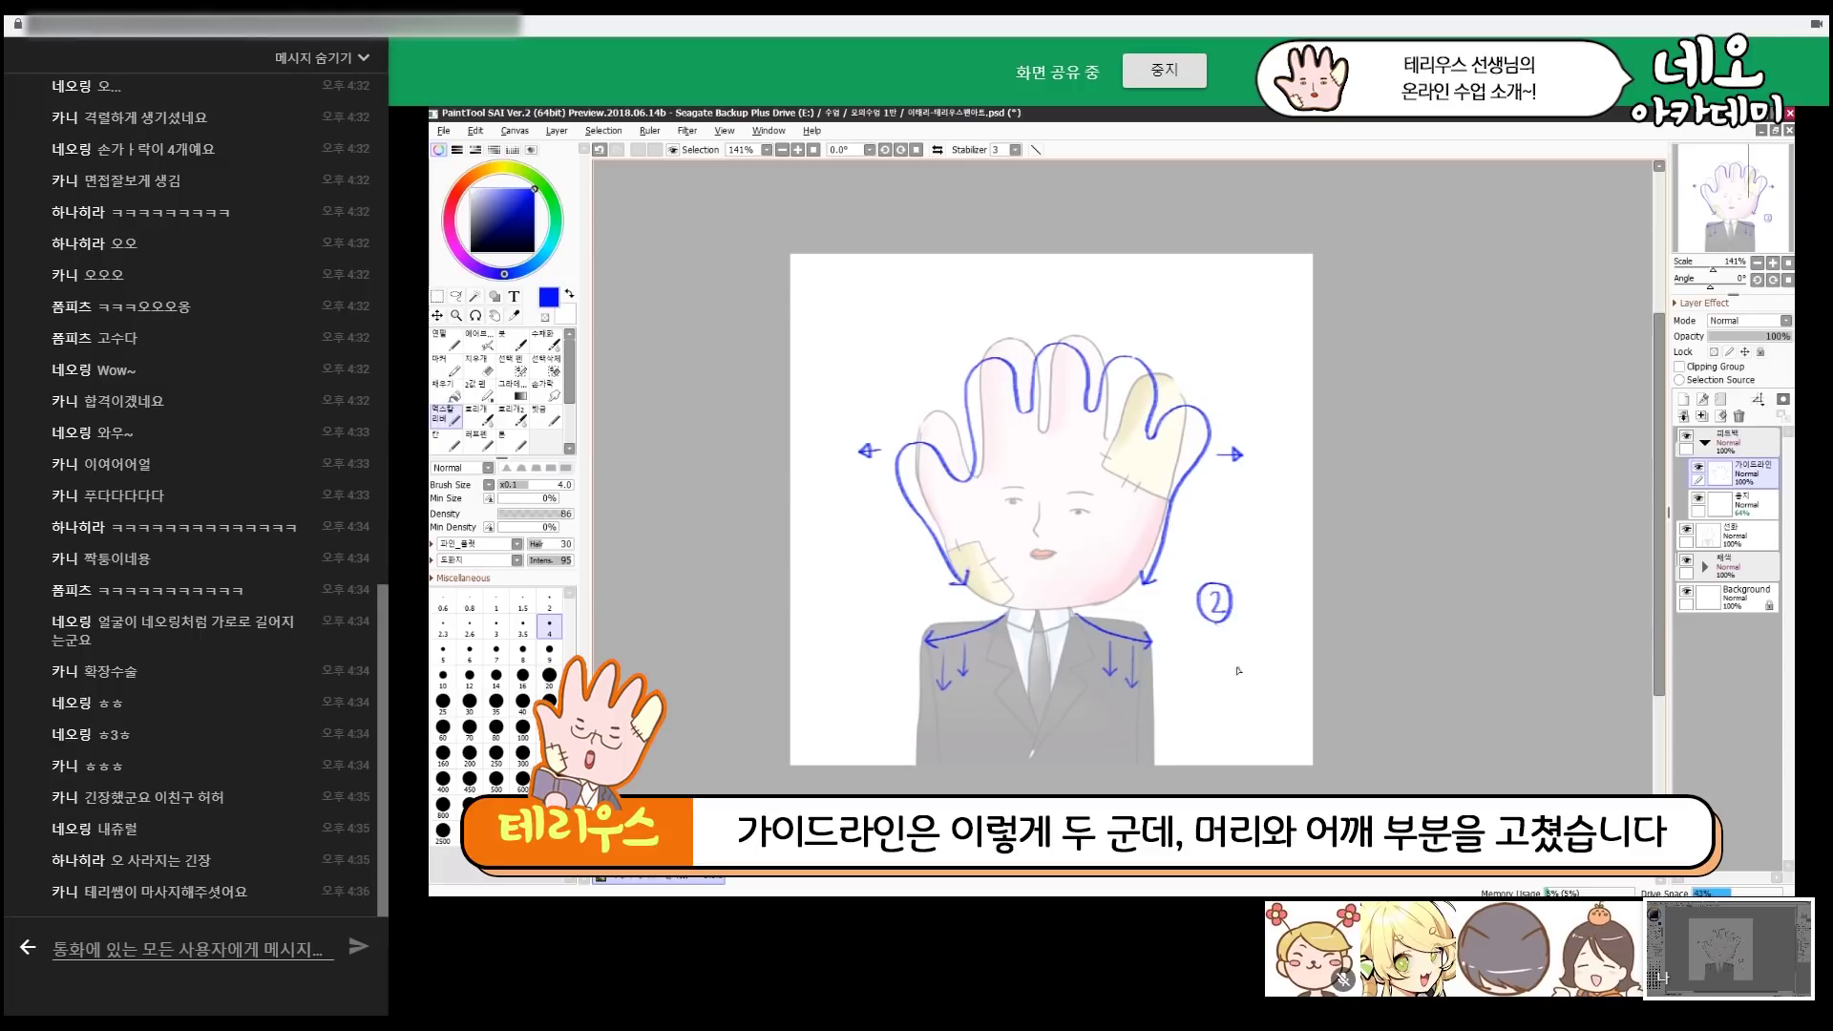
{"action": "mouse_move", "coordinate": [1223, 387]}
{"action": "left_mouse_down"}
{"action": "mouse_move", "coordinate": [1240, 409]}
{"action": "mouse_move", "coordinate": [1222, 405]}
{"action": "left_mouse_up"}
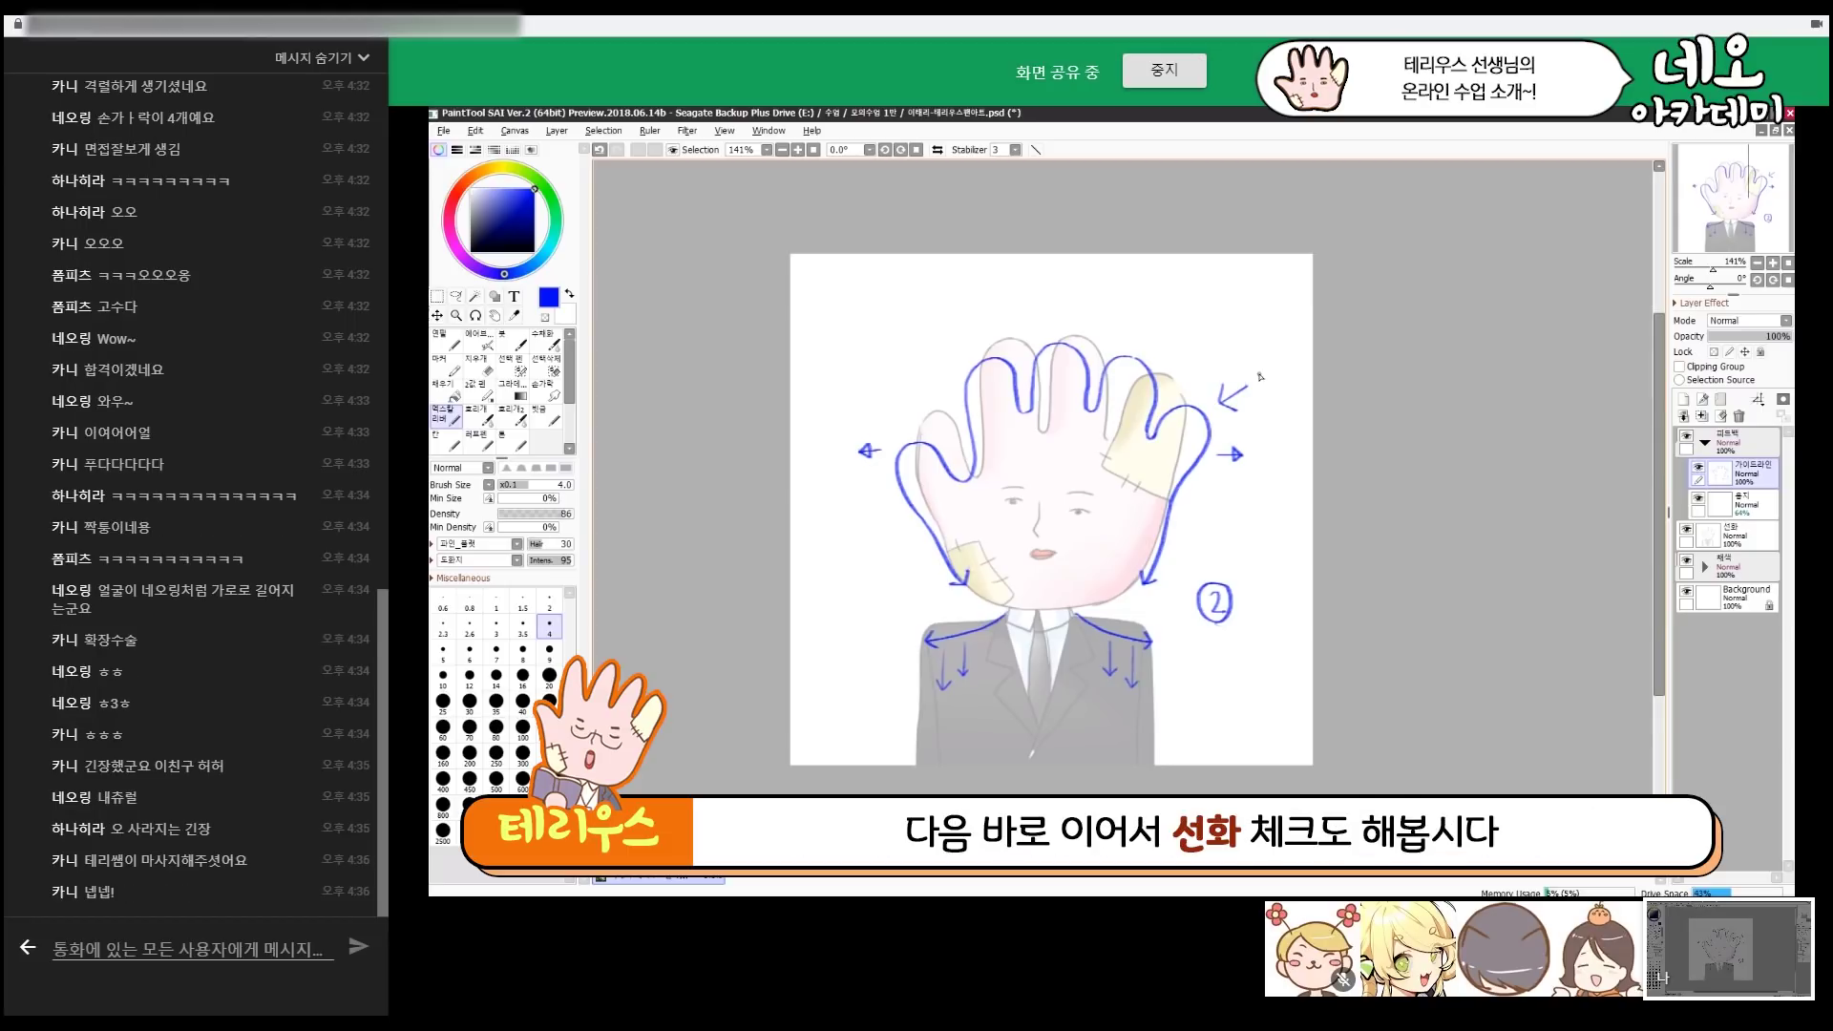
Collapse and hide the feedback folder, hide the colouring folder, and make the 선화 line-art layer active.
{"action": "left_click", "coordinate": [1704, 445]}
{"action": "left_click", "coordinate": [1745, 444]}
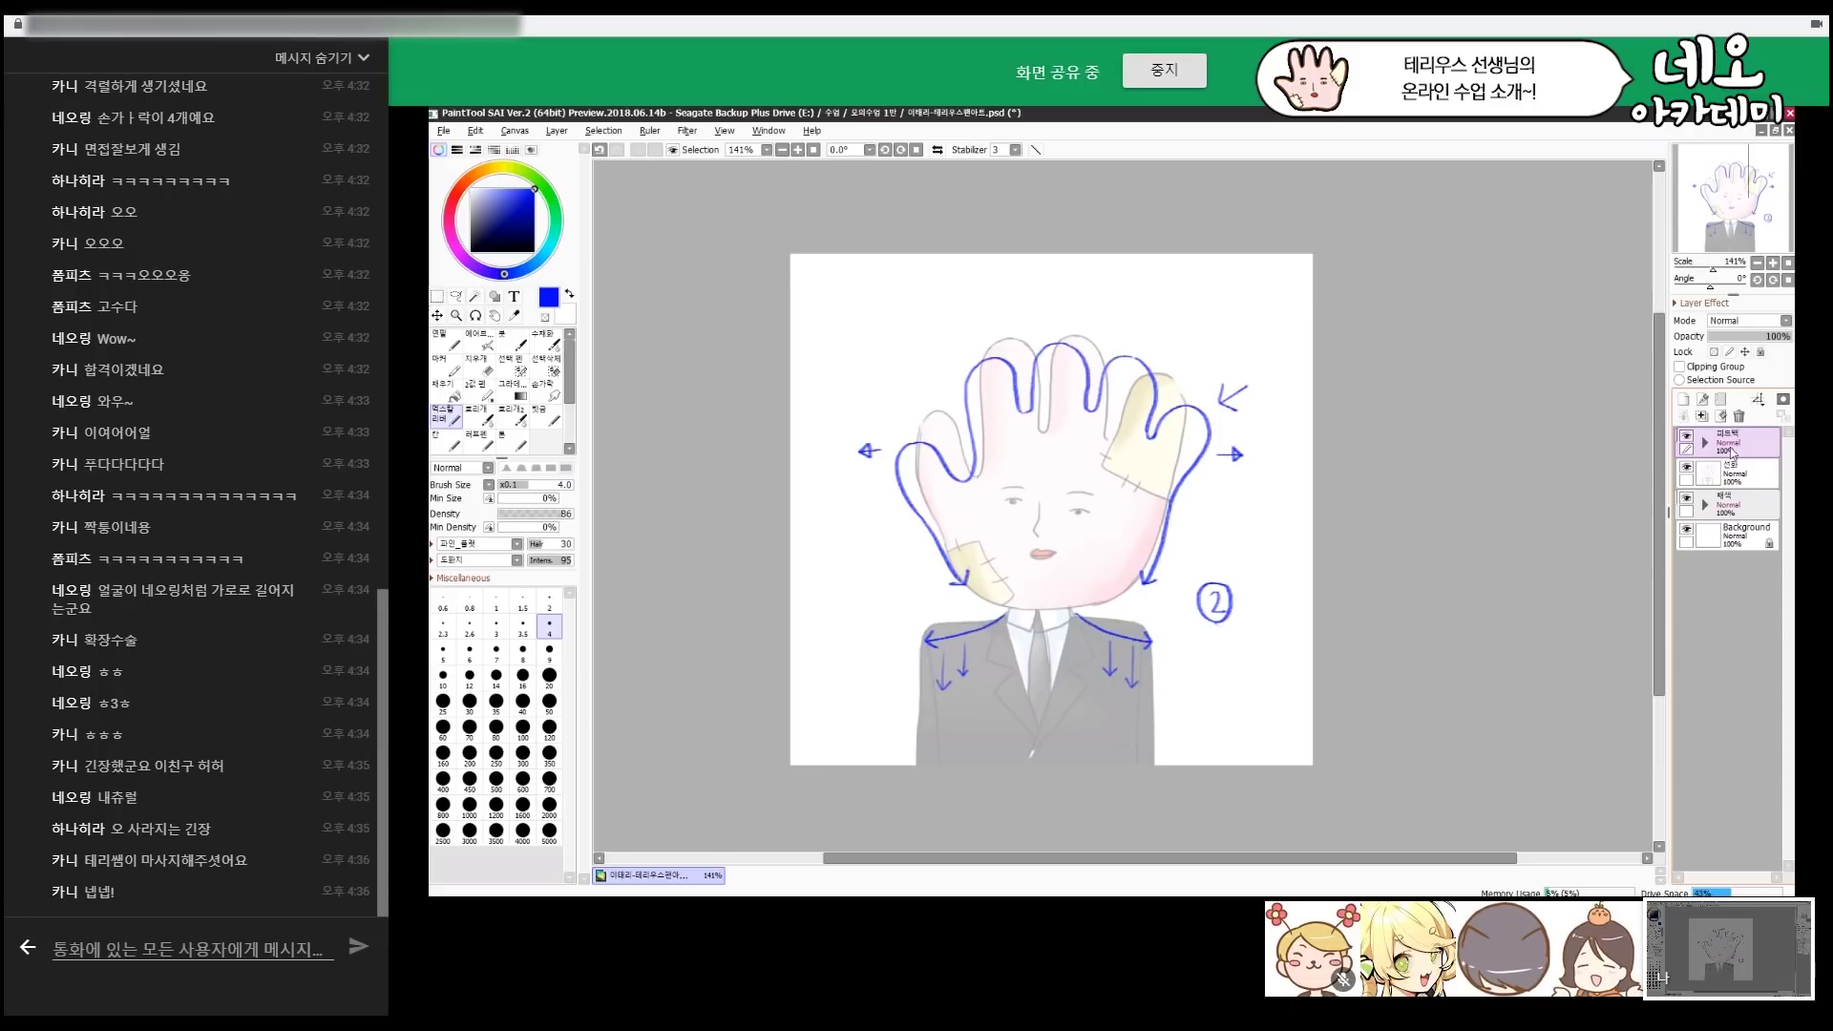
{"action": "left_click", "coordinate": [1687, 439]}
{"action": "left_click", "coordinate": [1728, 506]}
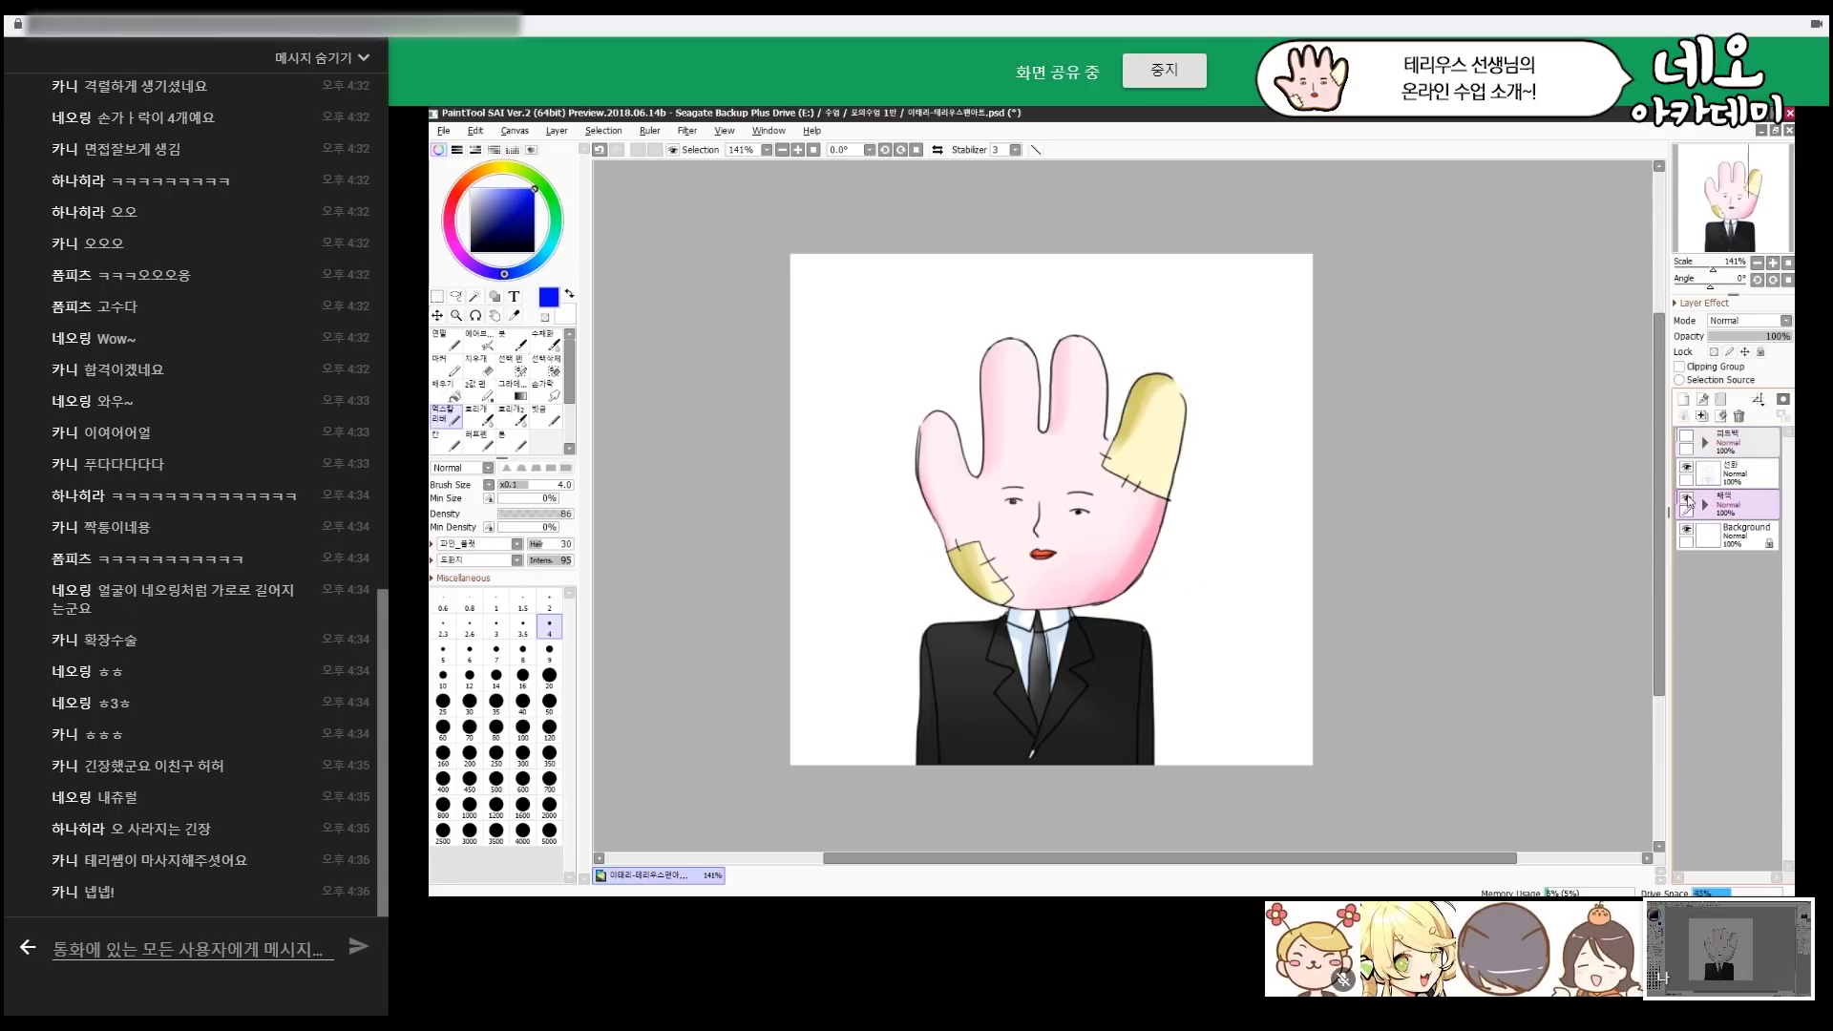
{"action": "left_click", "coordinate": [1686, 498]}
{"action": "left_click", "coordinate": [1748, 477]}
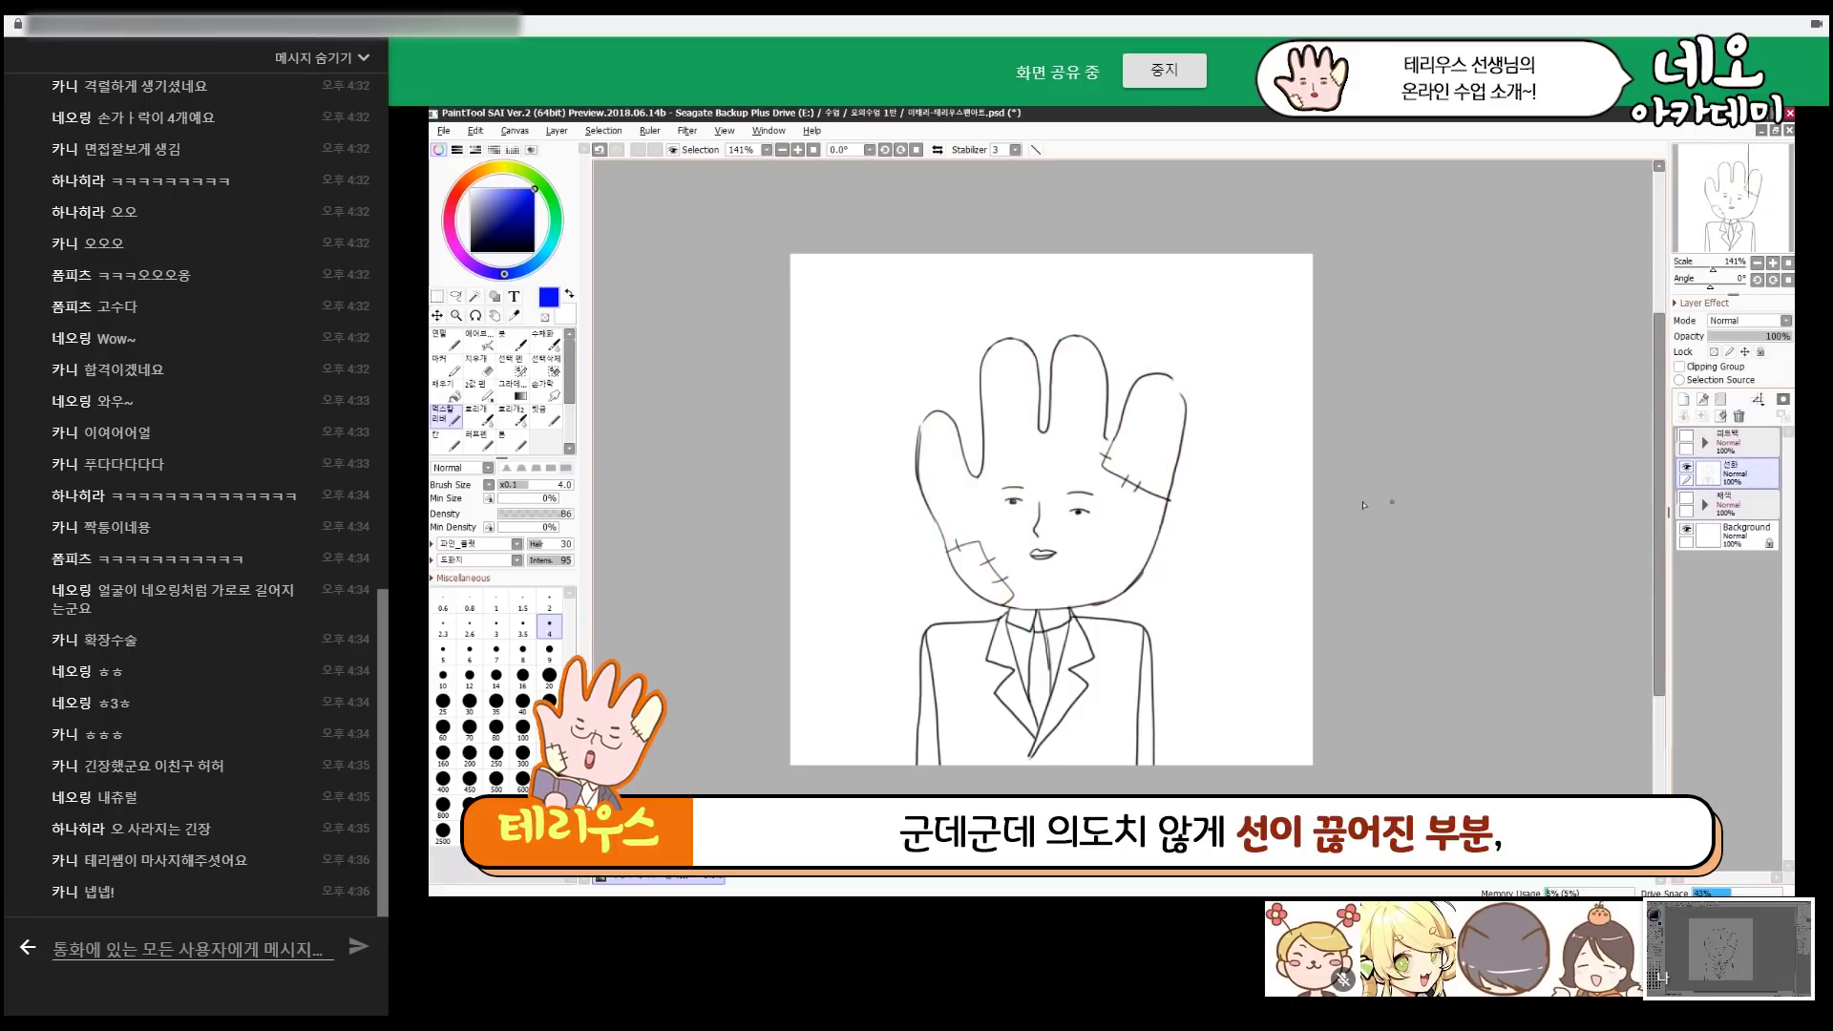
Draw black arrows pointing at the broken outline on the tips of both outer fingers.
{"action": "scroll", "coordinate": [1210, 578], "scroll_direction": "down", "scroll_amount": 1}
{"action": "scroll", "coordinate": [1074, 561], "scroll_direction": "up", "scroll_amount": 2}
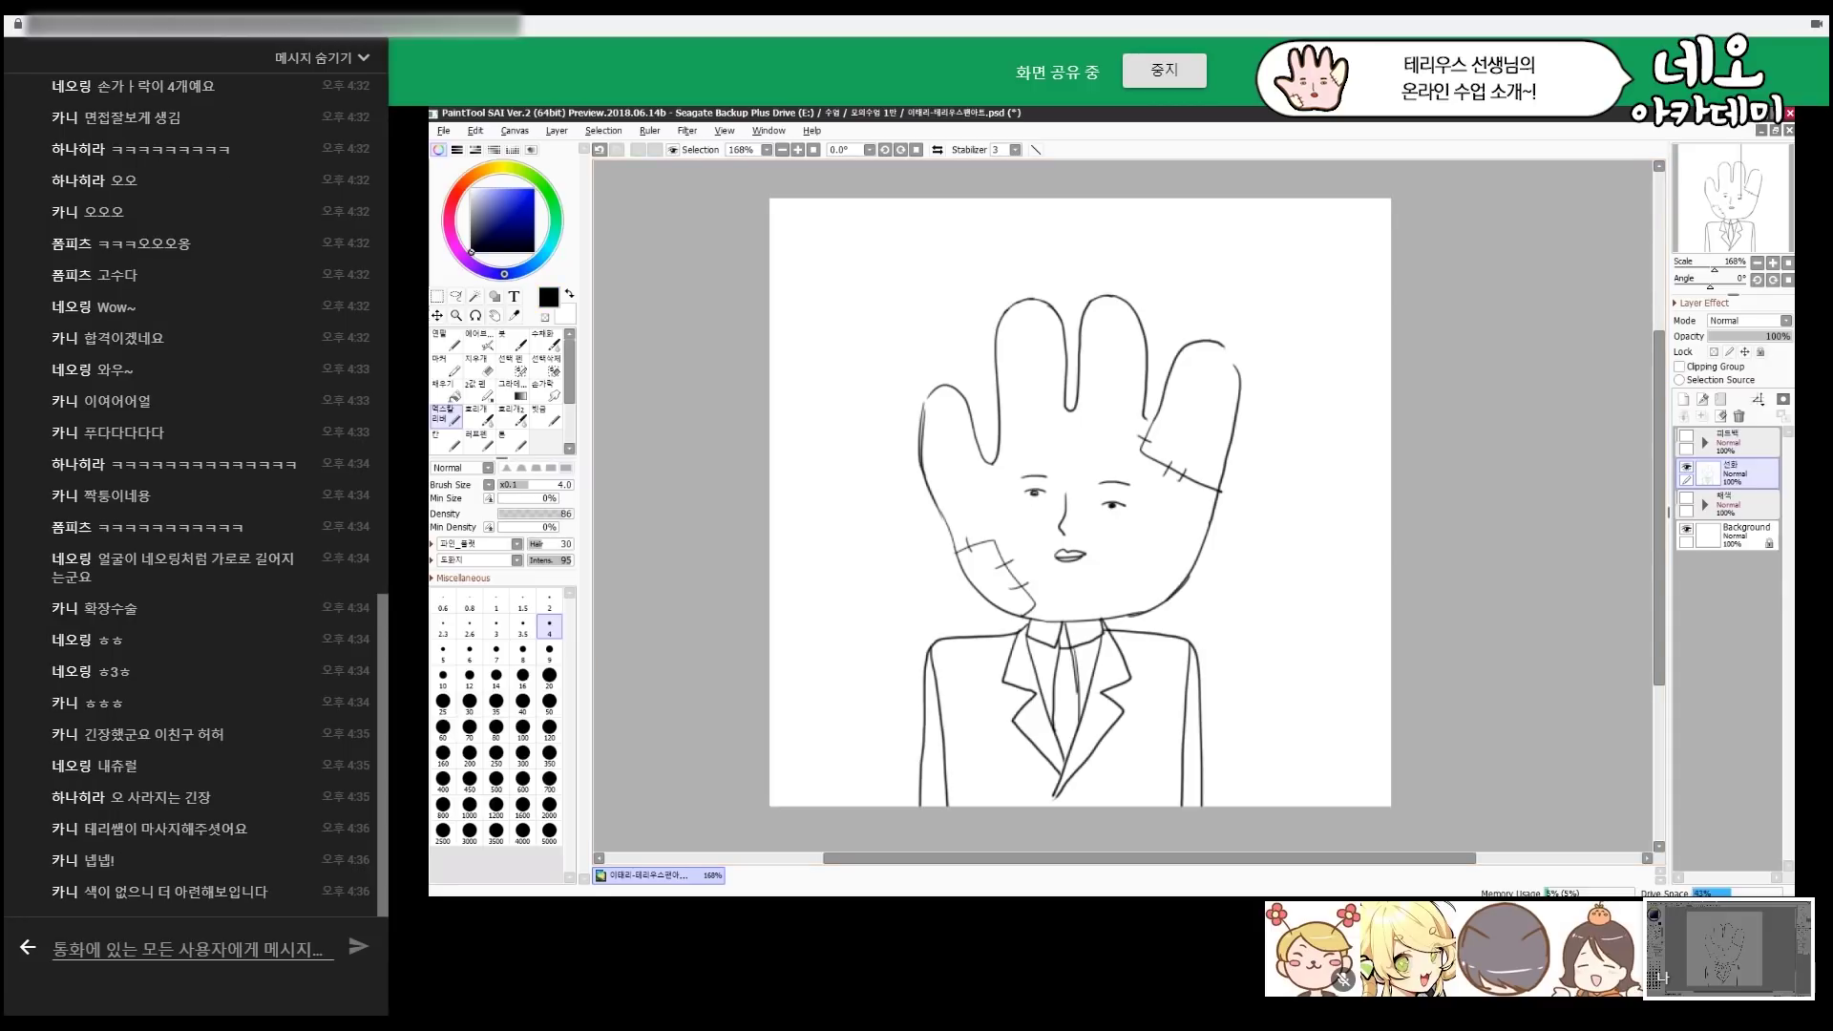
{"action": "left_click_drag", "start_coordinate": [1151, 864], "coordinate": [1198, 847]}
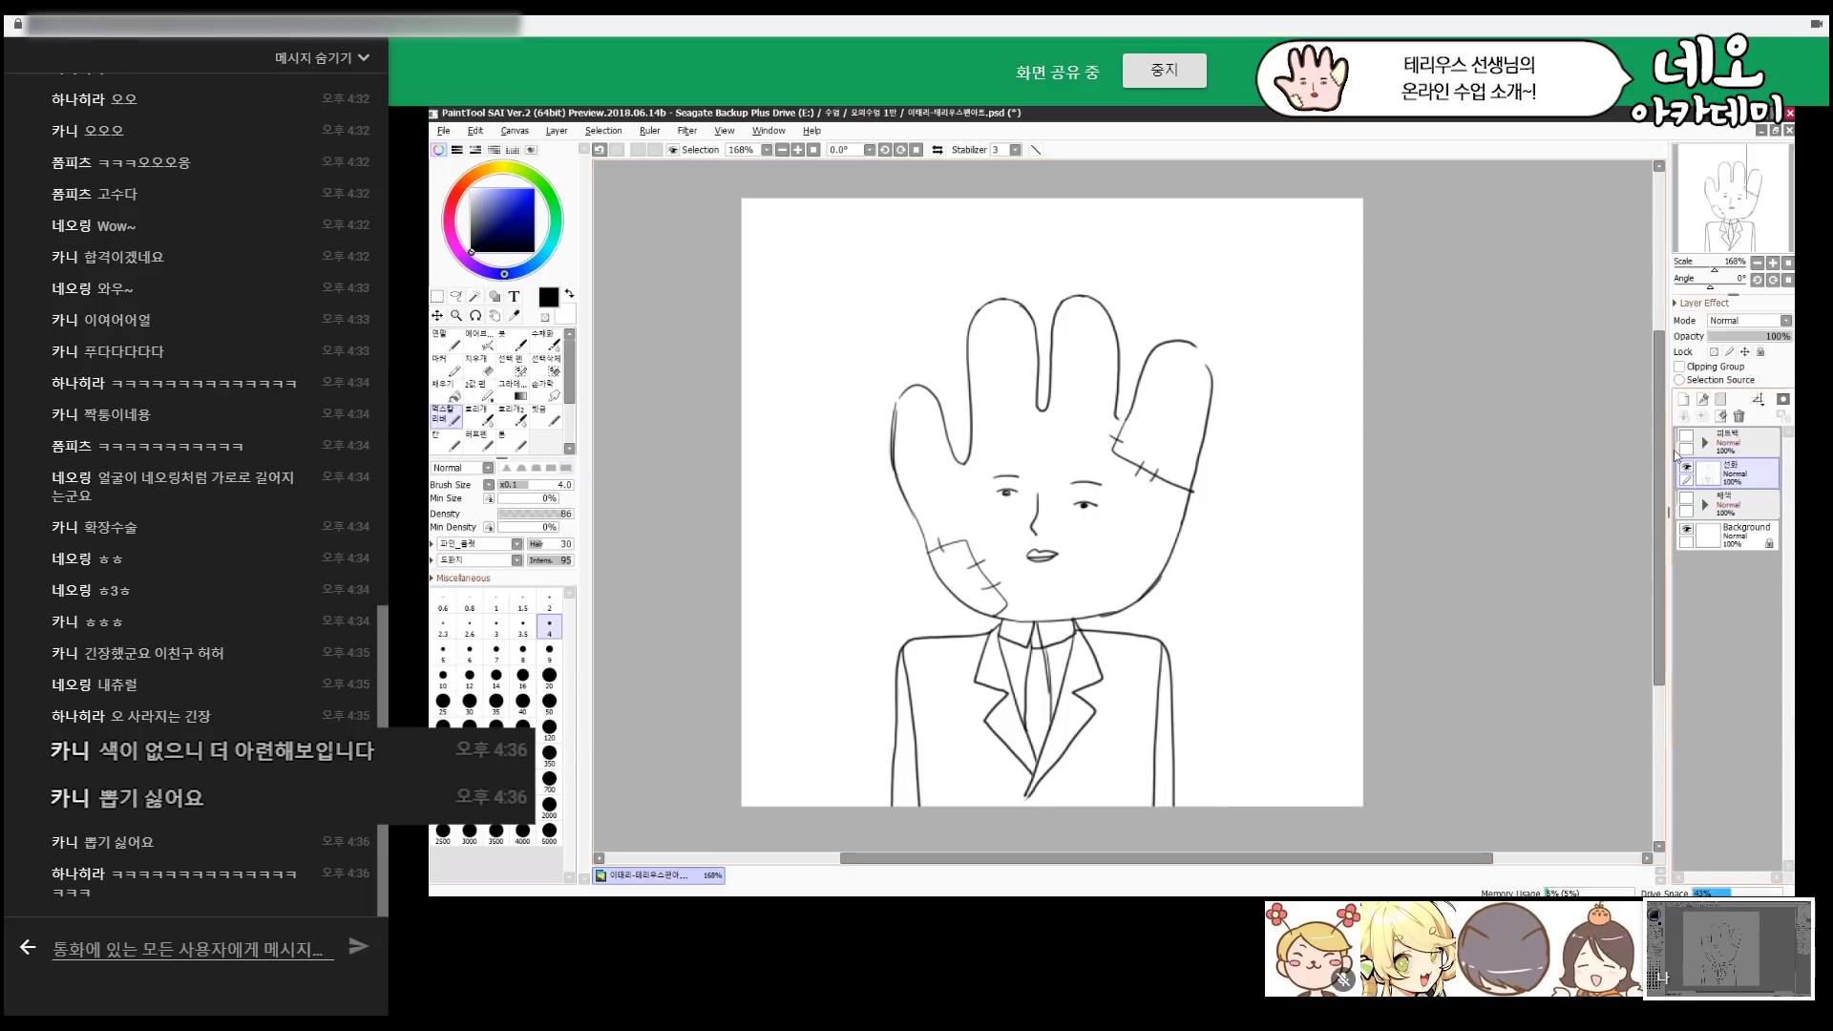
{"action": "scroll", "coordinate": [1218, 373], "scroll_direction": "up", "scroll_amount": 1}
{"action": "mouse_move", "coordinate": [1220, 364]}
{"action": "left_mouse_down"}
{"action": "mouse_move", "coordinate": [1222, 387]}
{"action": "mouse_move", "coordinate": [1249, 367]}
{"action": "left_mouse_up"}
{"action": "left_click_drag", "start_coordinate": [864, 414], "coordinate": [884, 431]}
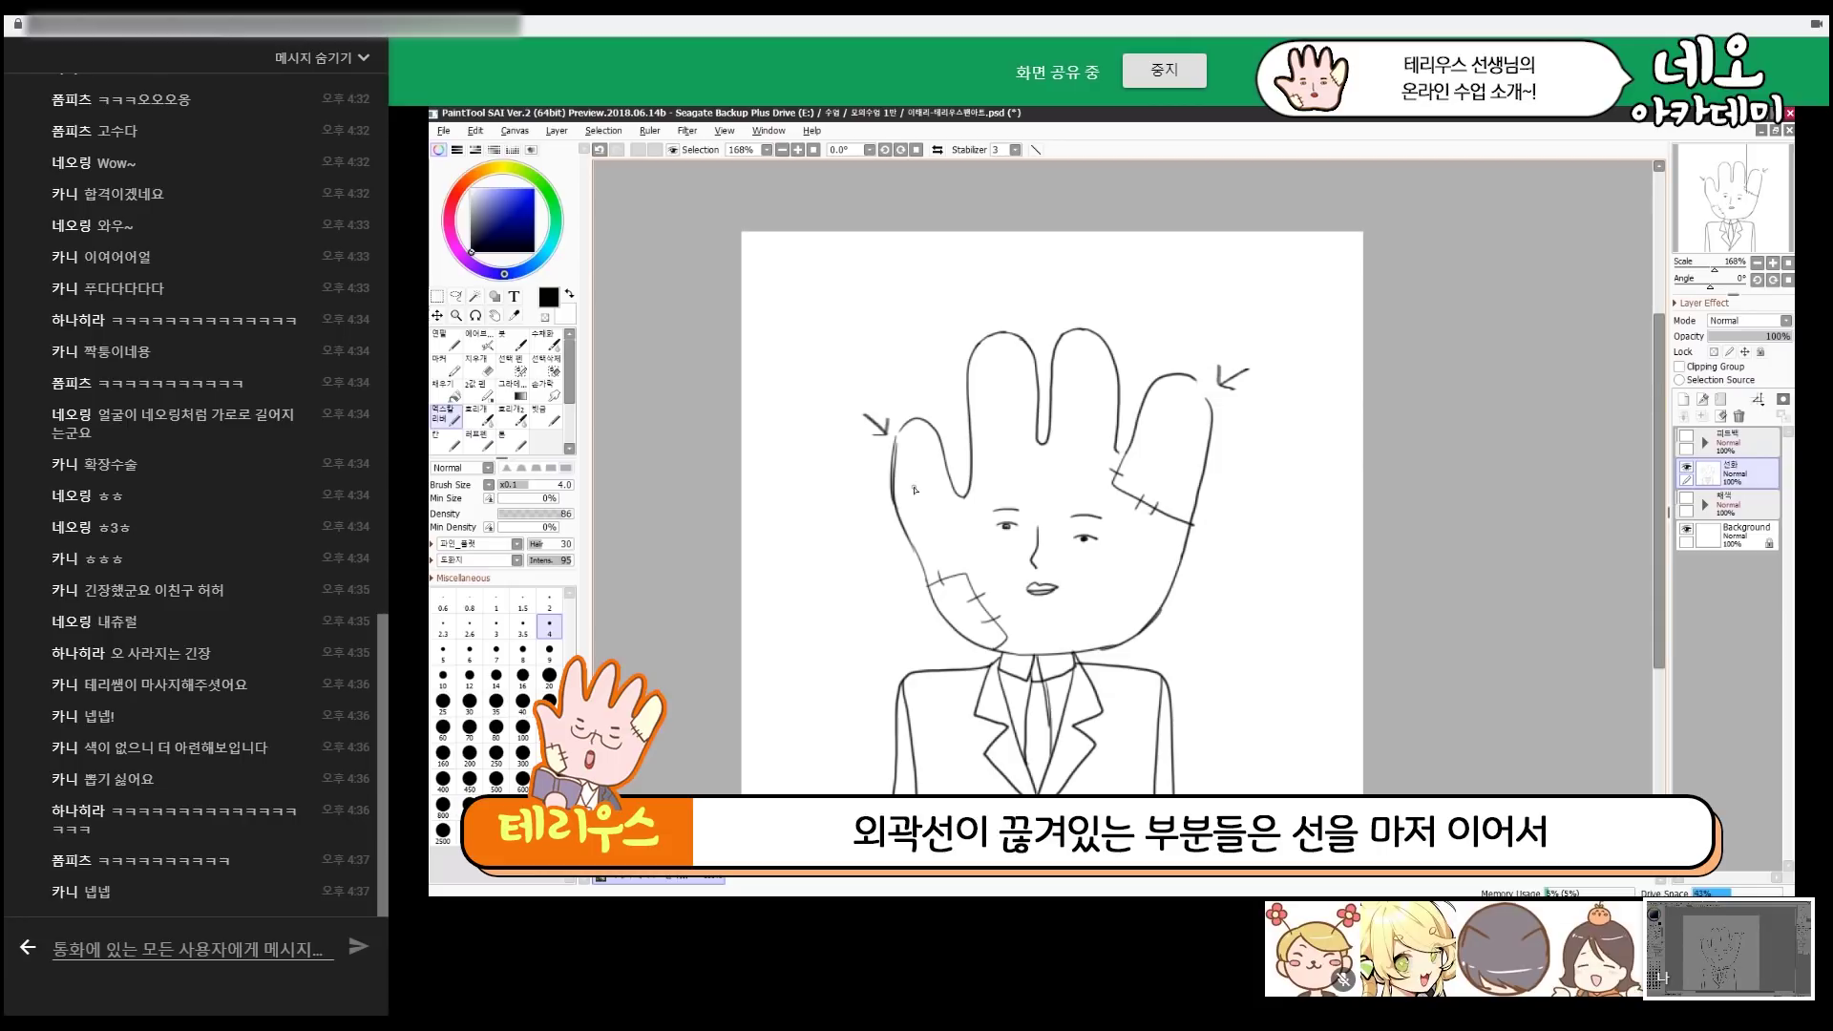
Set the eraser to size 9 and erase the two arrows beside the outer fingers.
{"action": "scroll", "coordinate": [914, 490], "scroll_direction": "up", "scroll_amount": 3}
{"action": "key", "text": "e"}
{"action": "key", "text": "bracketleft"}
{"action": "key", "text": "bracketleft"}
{"action": "key", "text": "bracketleft"}
{"action": "key", "text": "bracketleft"}
{"action": "key", "text": "bracketleft"}
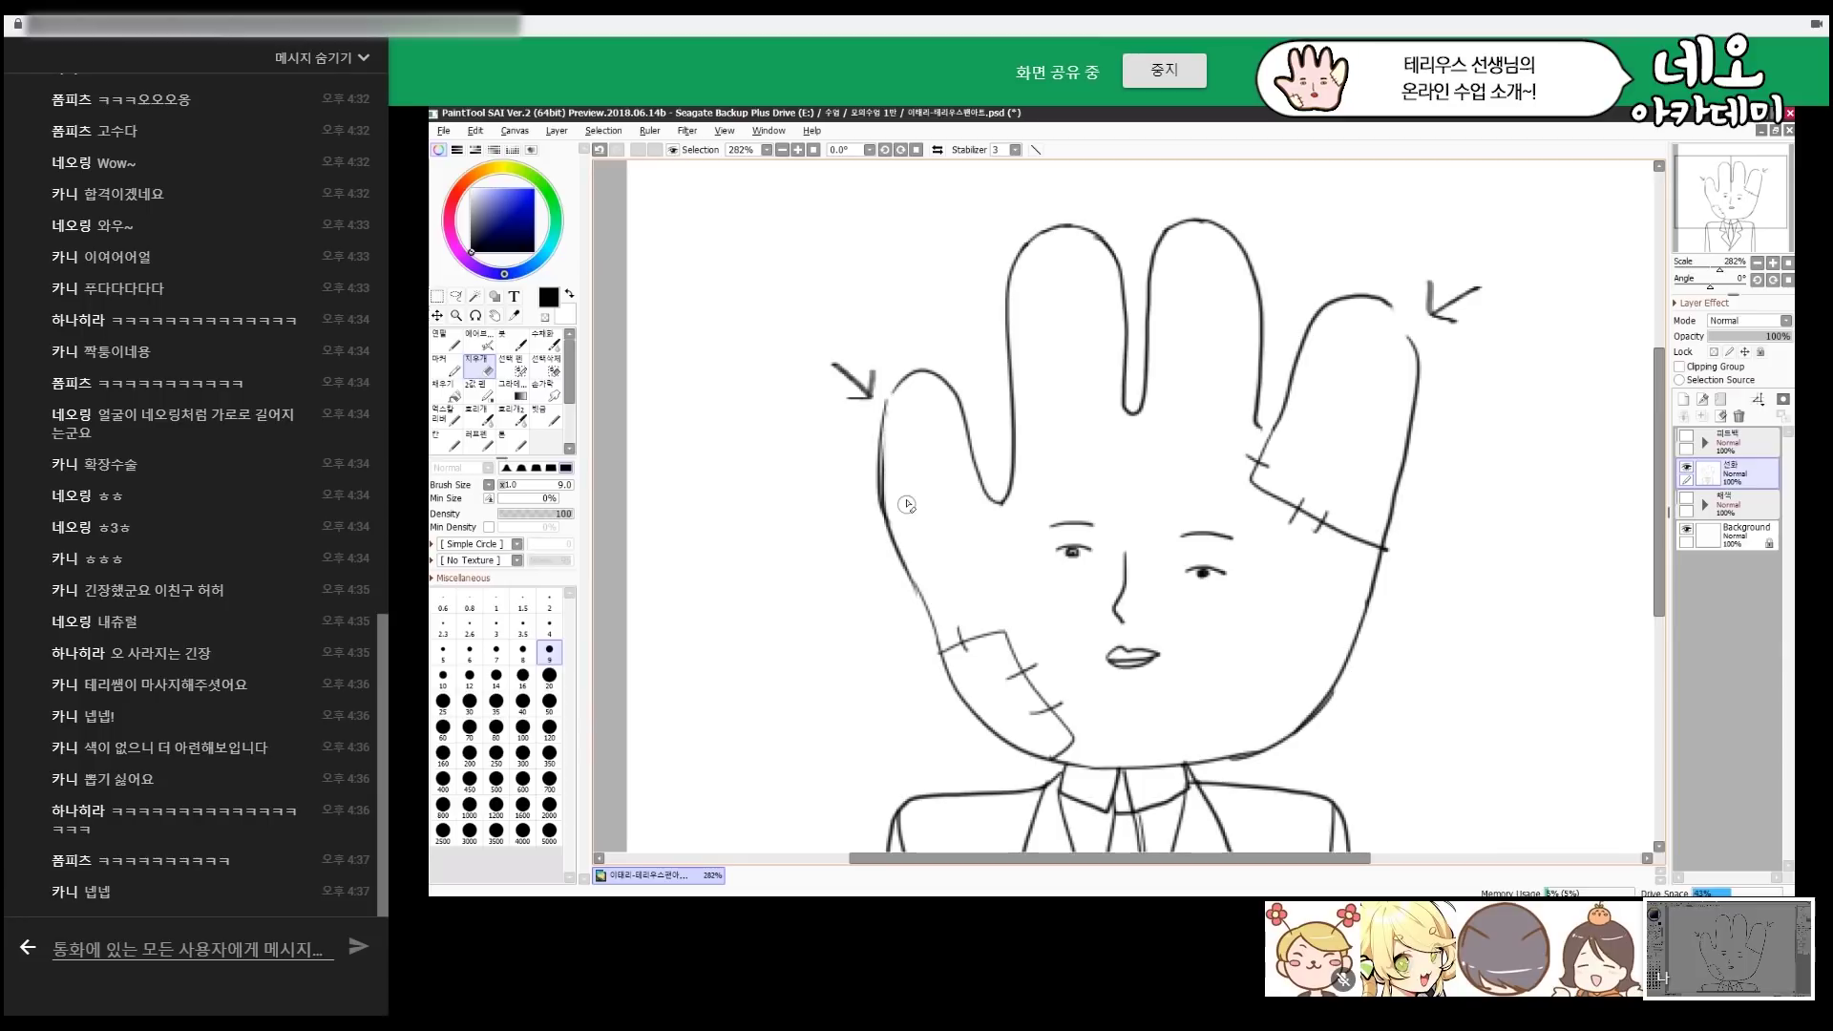
{"action": "left_click_drag", "start_coordinate": [877, 409], "coordinate": [832, 380]}
{"action": "mouse_move", "coordinate": [1428, 285]}
{"action": "left_mouse_down"}
{"action": "mouse_move", "coordinate": [1452, 325]}
{"action": "mouse_move", "coordinate": [1494, 279]}
{"action": "mouse_move", "coordinate": [1399, 317]}
{"action": "mouse_move", "coordinate": [1405, 351]}
{"action": "mouse_move", "coordinate": [1395, 314]}
{"action": "mouse_move", "coordinate": [1410, 377]}
{"action": "mouse_move", "coordinate": [1396, 315]}
{"action": "left_mouse_up"}
Close the outline gaps at both outer fingertips and between the patched finger and its neighbour, cleaning up with the eraser.
{"action": "key", "text": "n"}
{"action": "key", "text": "e"}
{"action": "key", "text": "n"}
{"action": "mouse_move", "coordinate": [1382, 298]}
{"action": "left_mouse_down"}
{"action": "mouse_move", "coordinate": [1425, 366]}
{"action": "mouse_move", "coordinate": [1401, 330]}
{"action": "left_mouse_up"}
{"action": "key", "text": "e"}
{"action": "key", "text": "n"}
{"action": "left_click_drag", "start_coordinate": [1259, 424], "coordinate": [1276, 426]}
{"action": "key", "text": "e"}
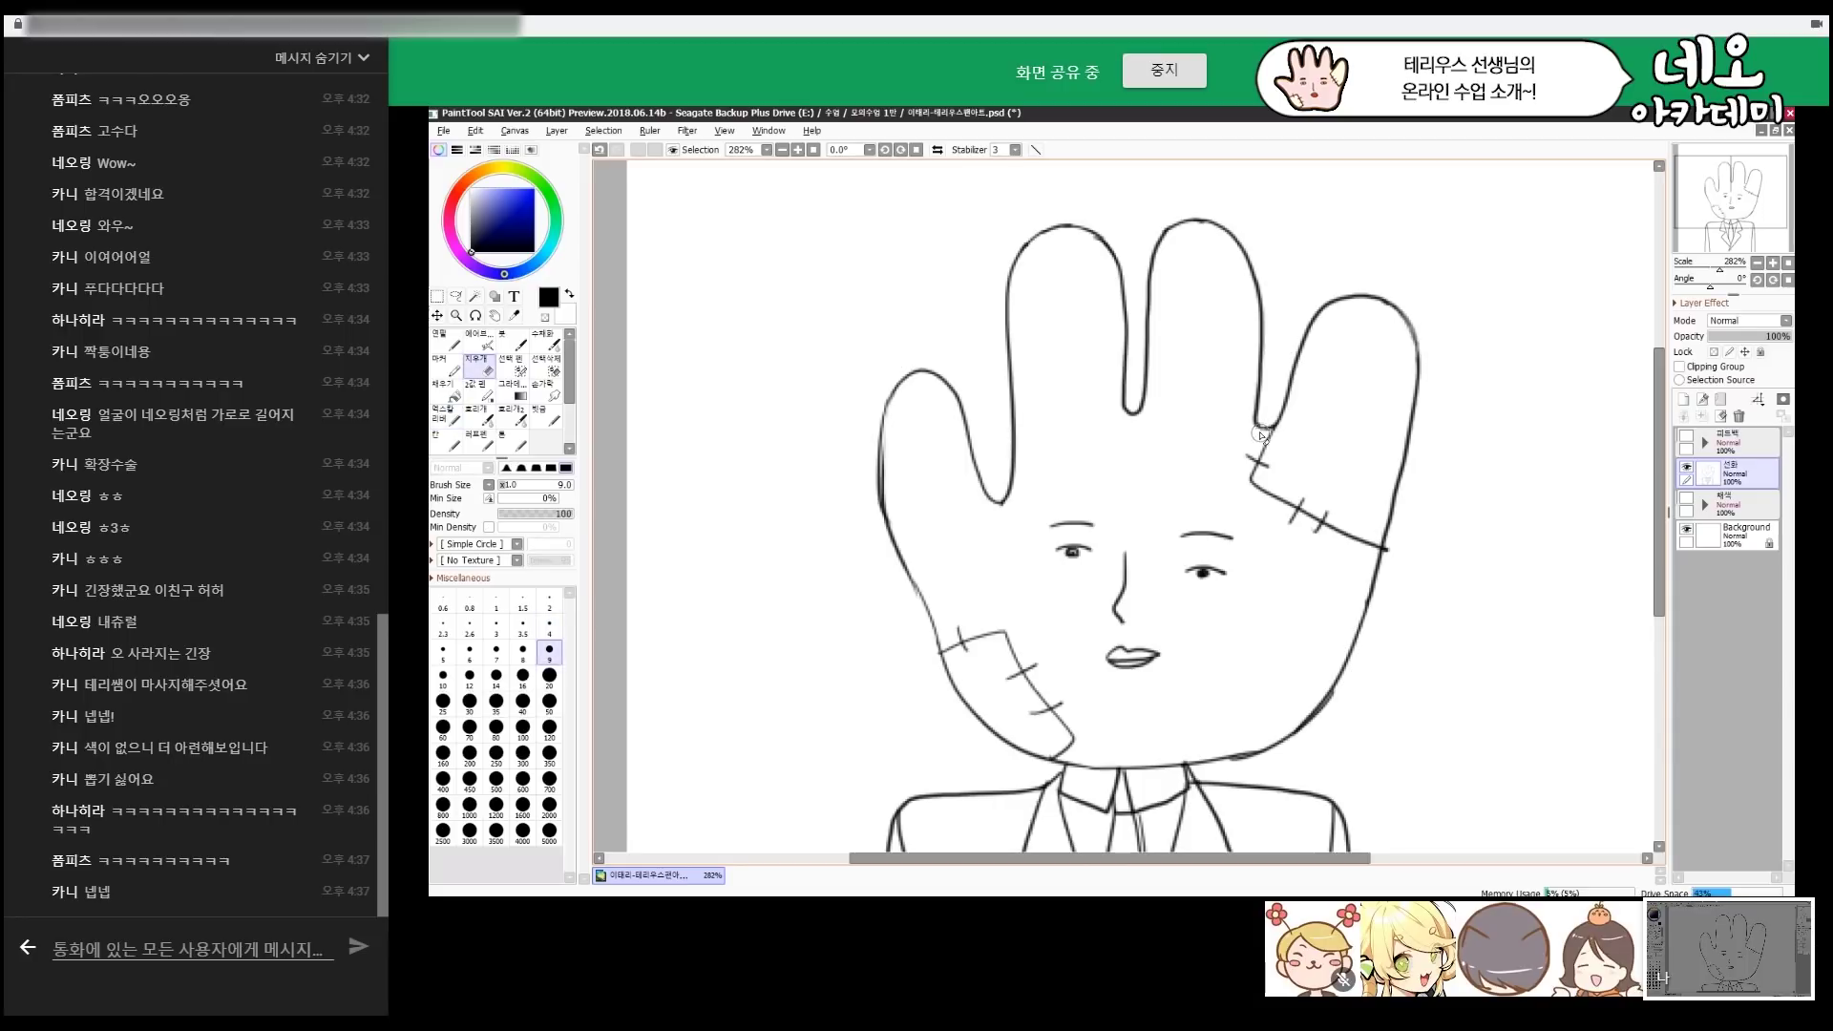
Circle the uneven line areas on a fingertip, the outer finger and the lower jaw, and undo the circles.
{"action": "scroll", "coordinate": [1197, 416], "scroll_direction": "down", "scroll_amount": 1}
{"action": "key", "text": "n"}
{"action": "mouse_move", "coordinate": [1105, 321]}
{"action": "left_mouse_down"}
{"action": "mouse_move", "coordinate": [1098, 255]}
{"action": "mouse_move", "coordinate": [1120, 319]}
{"action": "left_mouse_up"}
{"action": "mouse_move", "coordinate": [993, 512]}
{"action": "left_mouse_down"}
{"action": "mouse_move", "coordinate": [972, 435]}
{"action": "mouse_move", "coordinate": [999, 519]}
{"action": "left_mouse_up"}
{"action": "mouse_move", "coordinate": [1280, 670]}
{"action": "left_mouse_down"}
{"action": "mouse_move", "coordinate": [1254, 585]}
{"action": "mouse_move", "coordinate": [1322, 653]}
{"action": "mouse_move", "coordinate": [1292, 679]}
{"action": "left_mouse_up"}
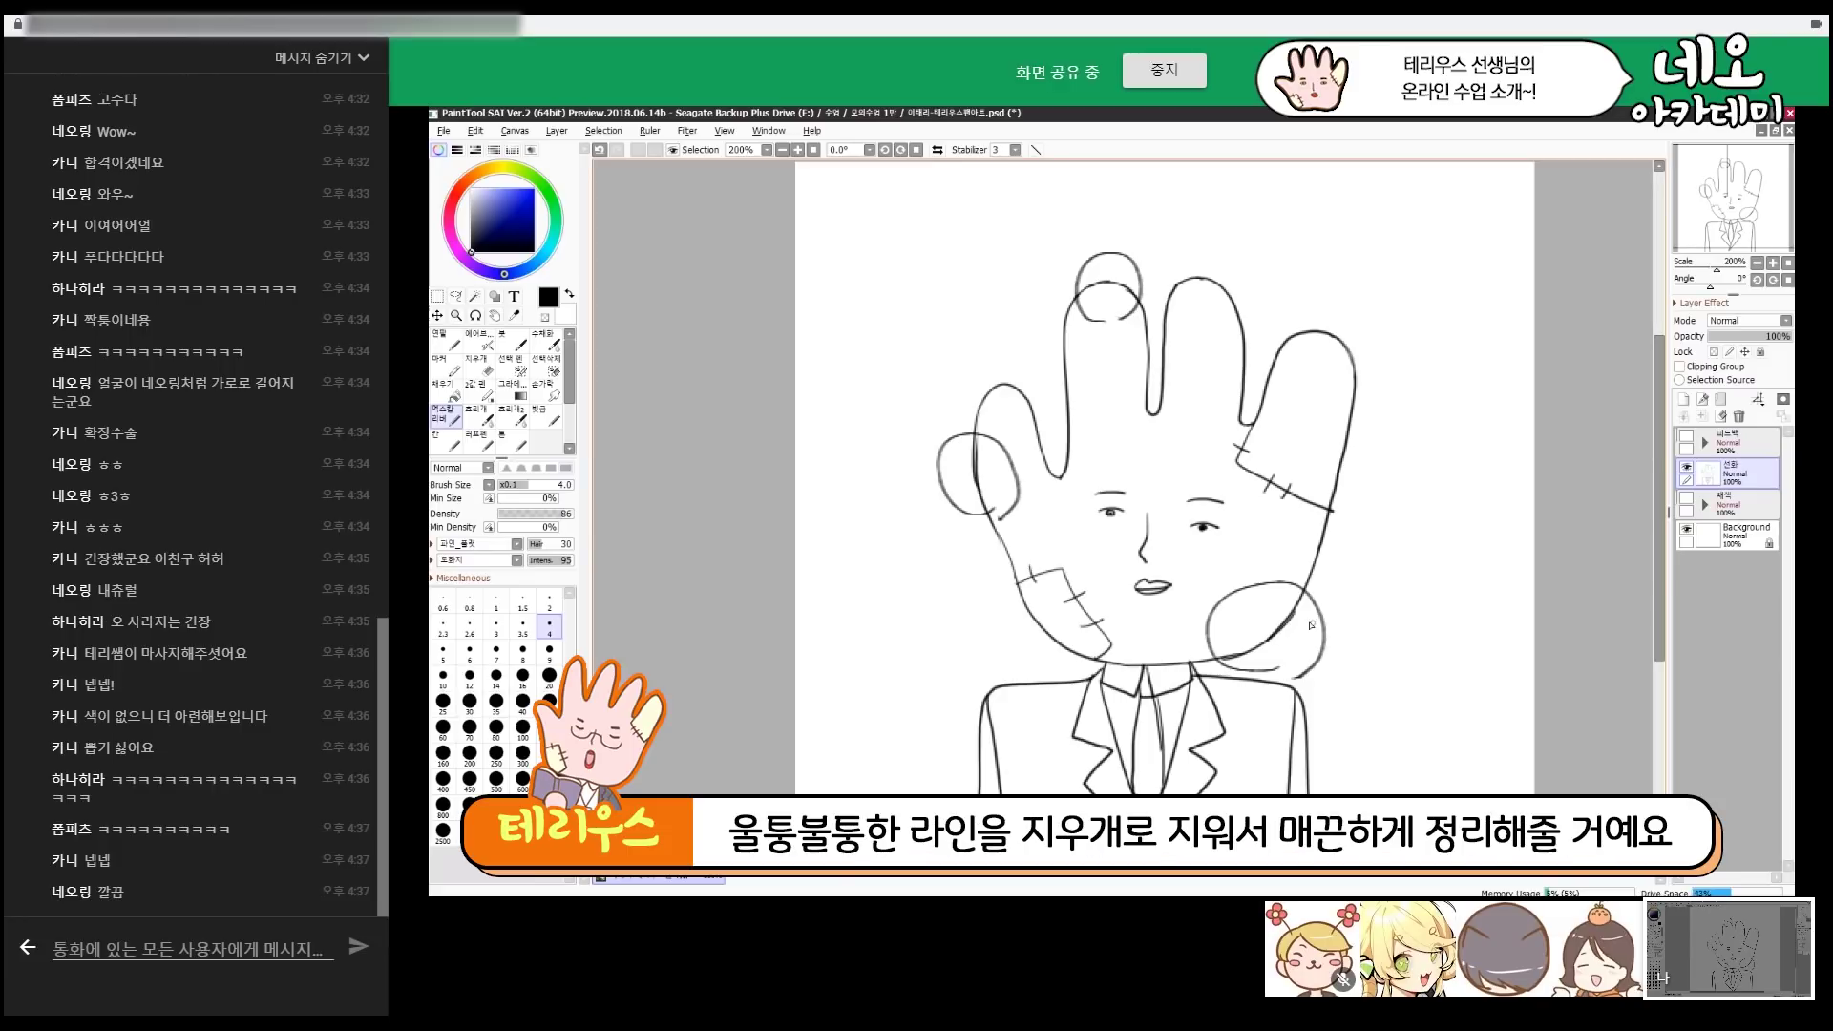
{"action": "key", "text": "ctrl+z"}
{"action": "key", "text": "ctrl+z"}
{"action": "key", "text": "ctrl+z"}
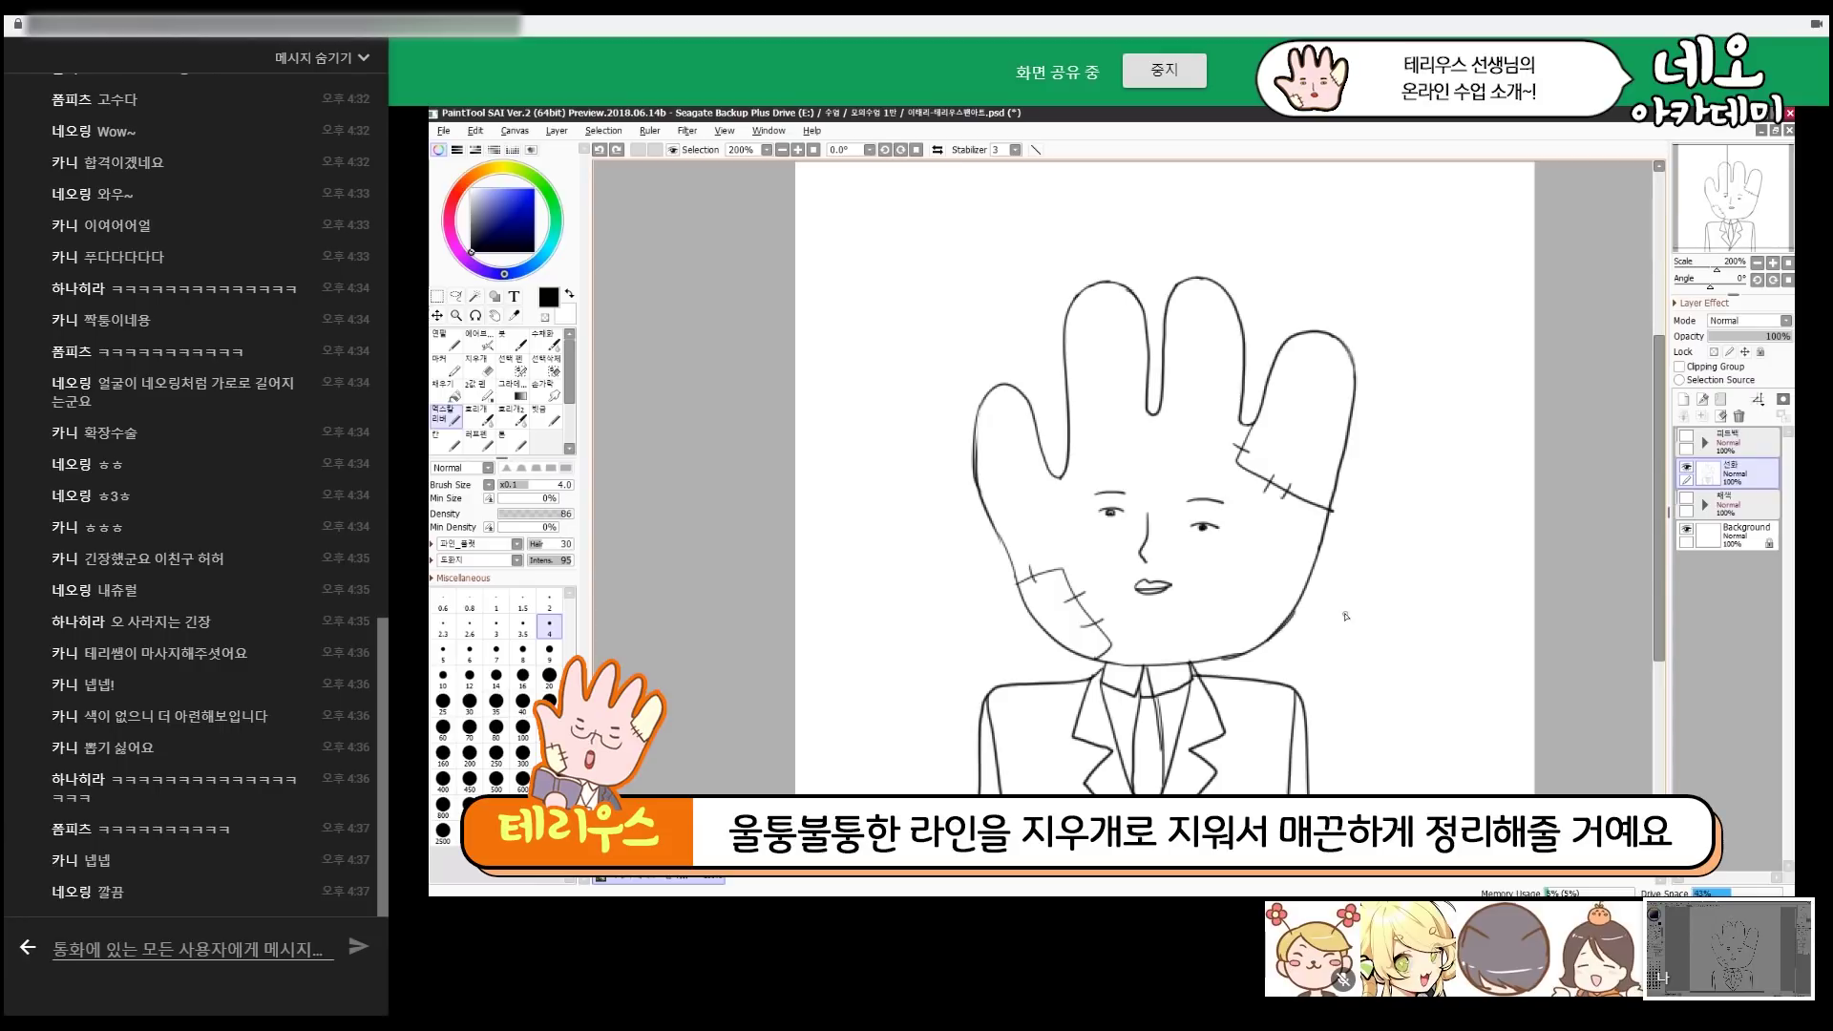
Smooth the bumpy outline along the jaw, the patch edge and the outer finger with the eraser.
{"action": "key", "text": "e"}
{"action": "left_click_drag", "start_coordinate": [1304, 603], "coordinate": [1283, 646]}
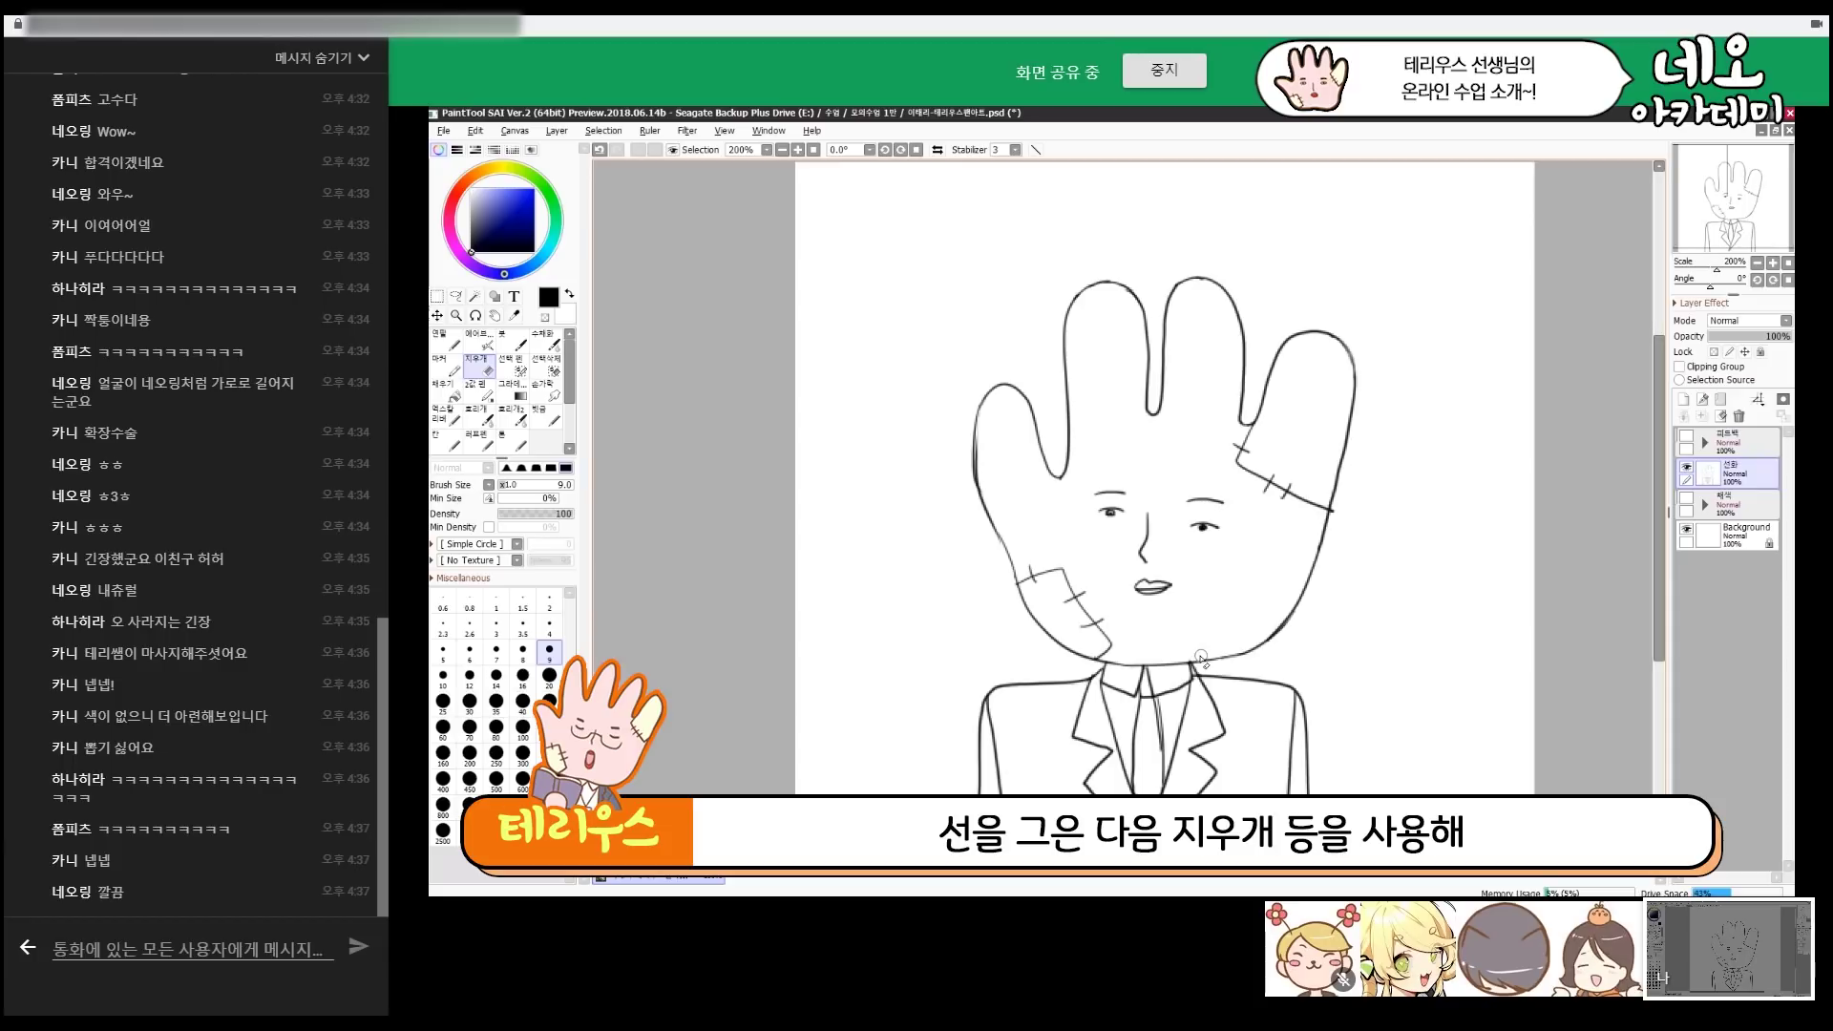
{"action": "key", "text": "ctrl+z"}
{"action": "left_click_drag", "start_coordinate": [1334, 512], "coordinate": [1335, 540]}
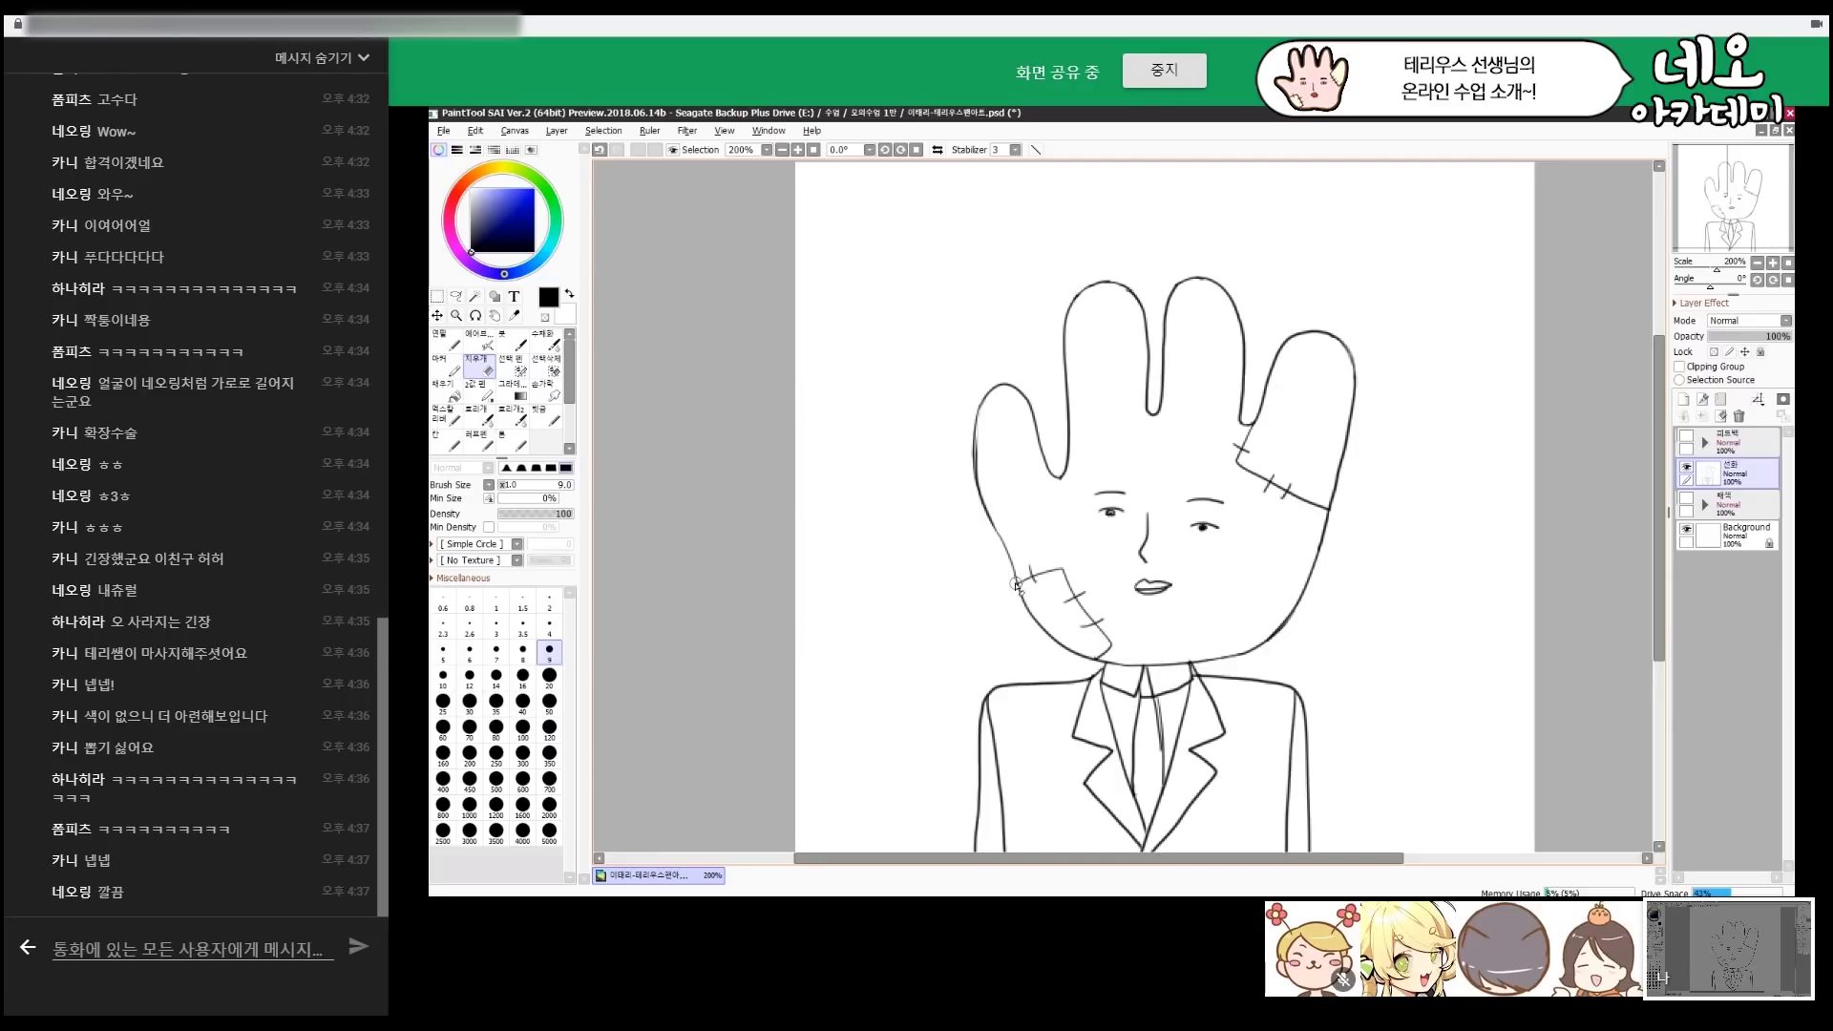
{"action": "scroll", "coordinate": [1088, 370], "scroll_direction": "up", "scroll_amount": 3}
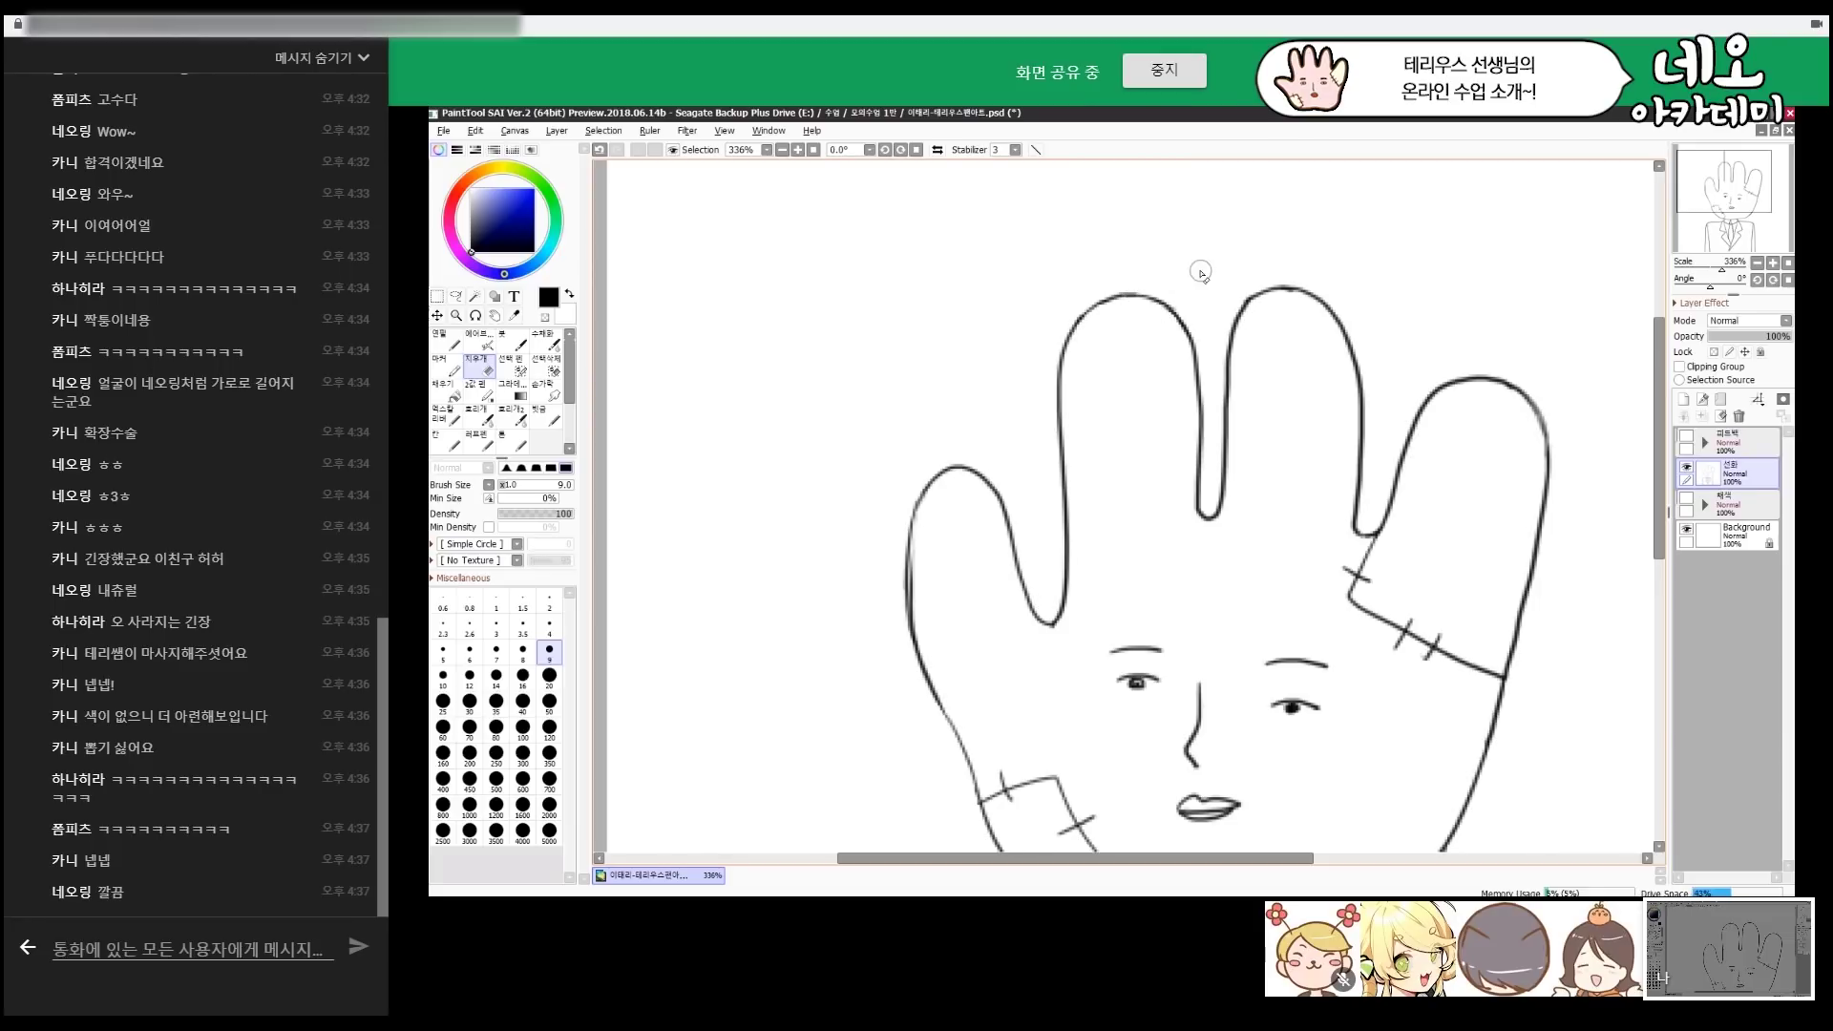
{"action": "left_click_drag", "start_coordinate": [922, 551], "coordinate": [924, 613]}
{"action": "scroll", "coordinate": [938, 518], "scroll_direction": "down", "scroll_amount": 6}
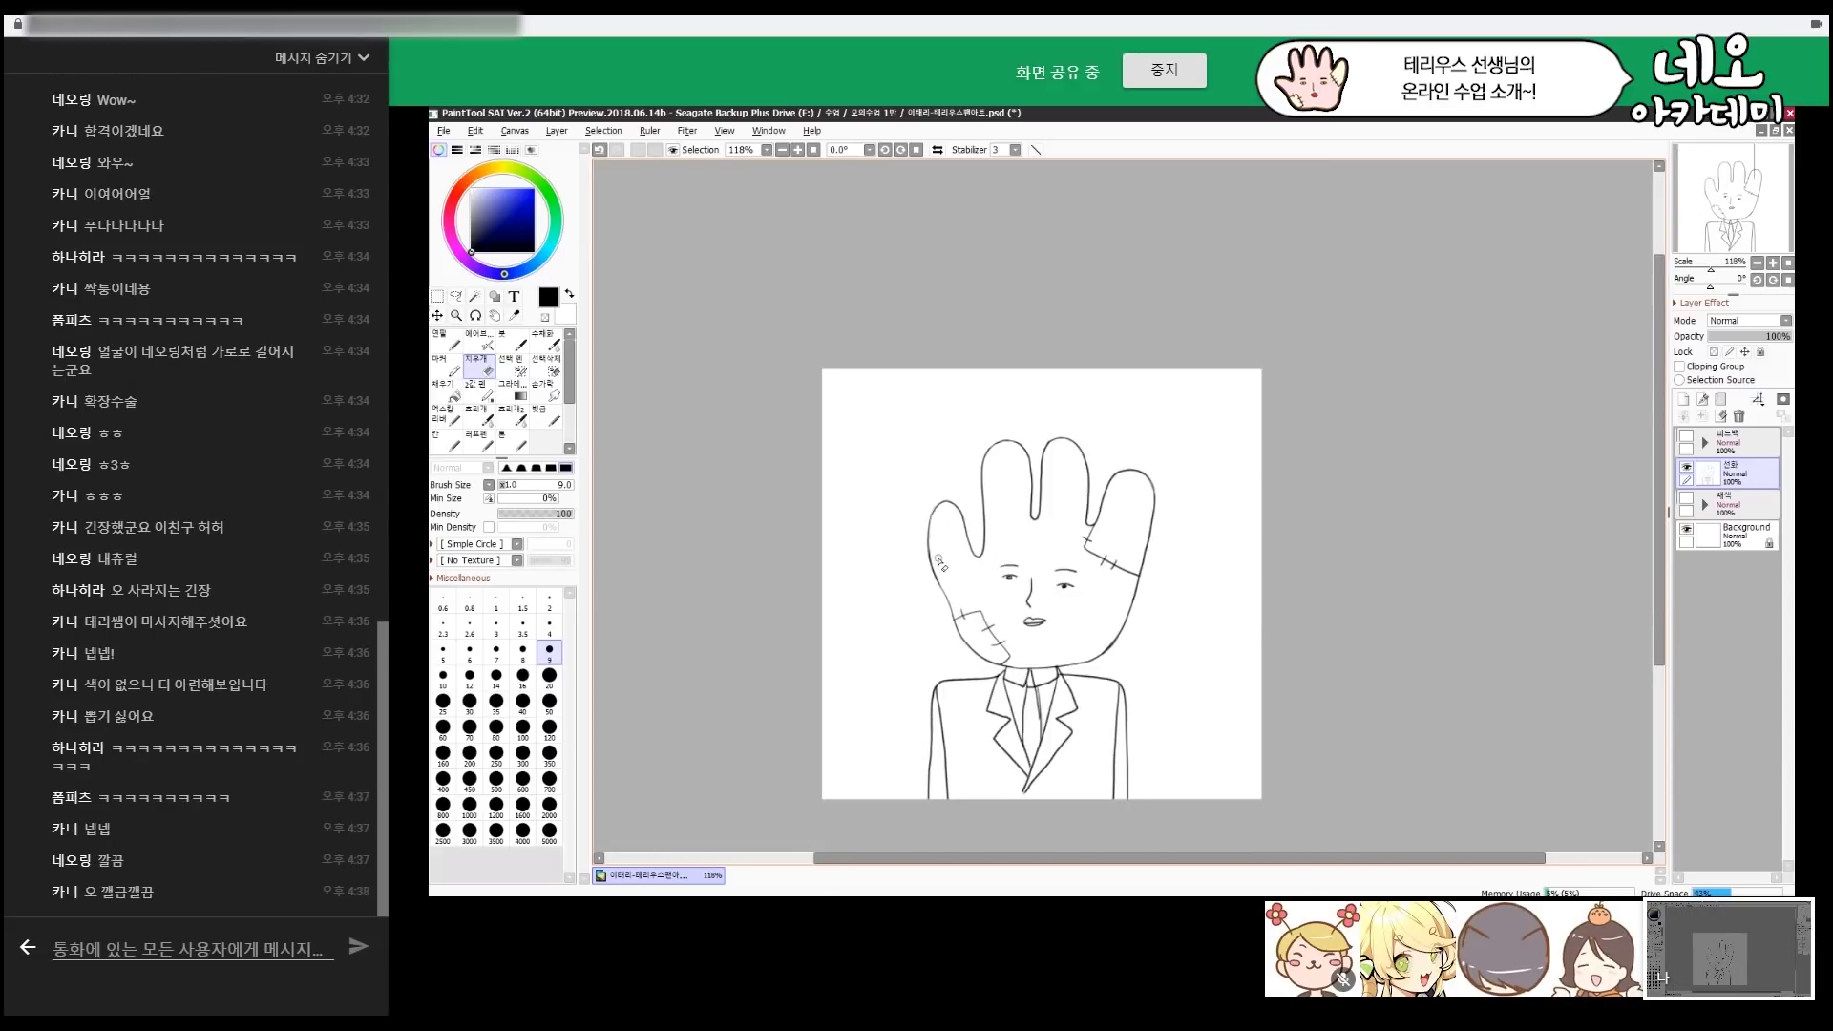
Clean up the doubled line inside the necktie and the suit's line work, alternating between eraser and brush.
{"action": "scroll", "coordinate": [947, 561], "scroll_direction": "up", "scroll_amount": 4}
{"action": "left_click_drag", "start_coordinate": [1655, 498], "coordinate": [1653, 584]}
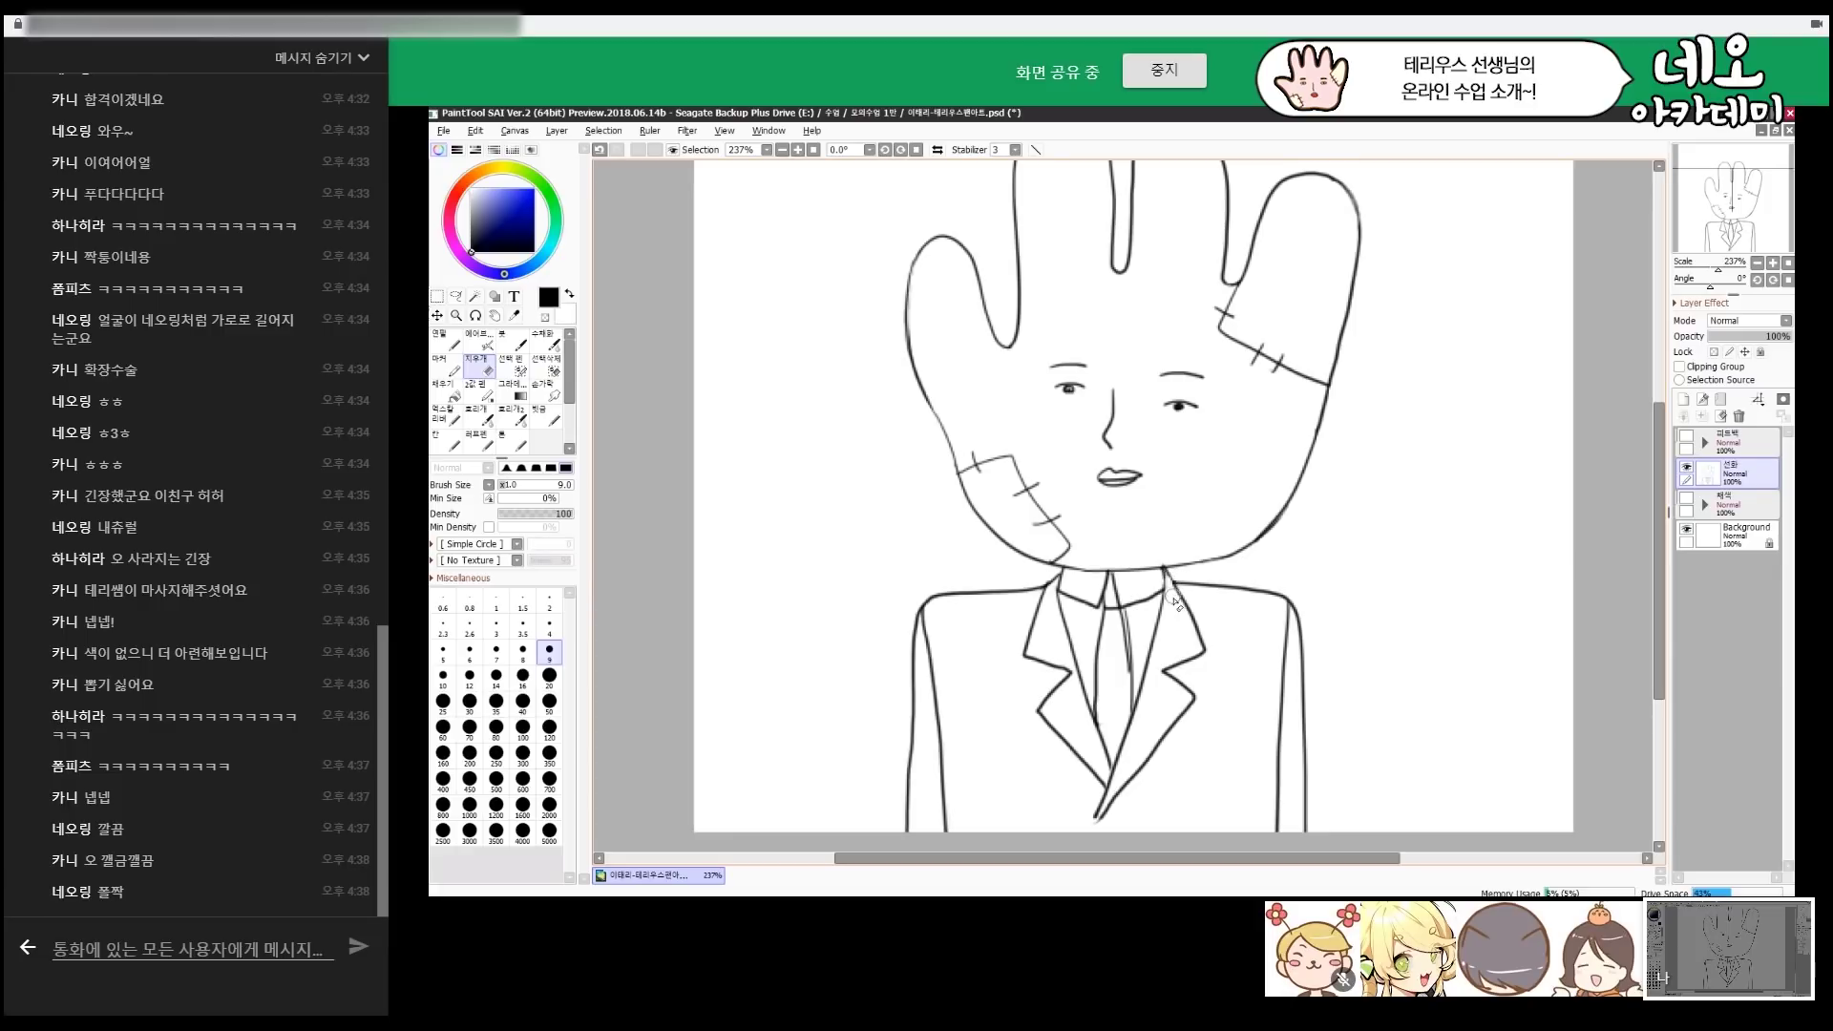
{"action": "mouse_move", "coordinate": [1121, 617]}
{"action": "left_mouse_down"}
{"action": "mouse_move", "coordinate": [1123, 683]}
{"action": "mouse_move", "coordinate": [1130, 636]}
{"action": "left_mouse_up"}
{"action": "key", "text": "n"}
{"action": "key", "text": "e"}
{"action": "key", "text": "n"}
{"action": "key", "text": "e"}
{"action": "key", "text": "n"}
{"action": "key", "text": "e"}
{"action": "key", "text": "n"}
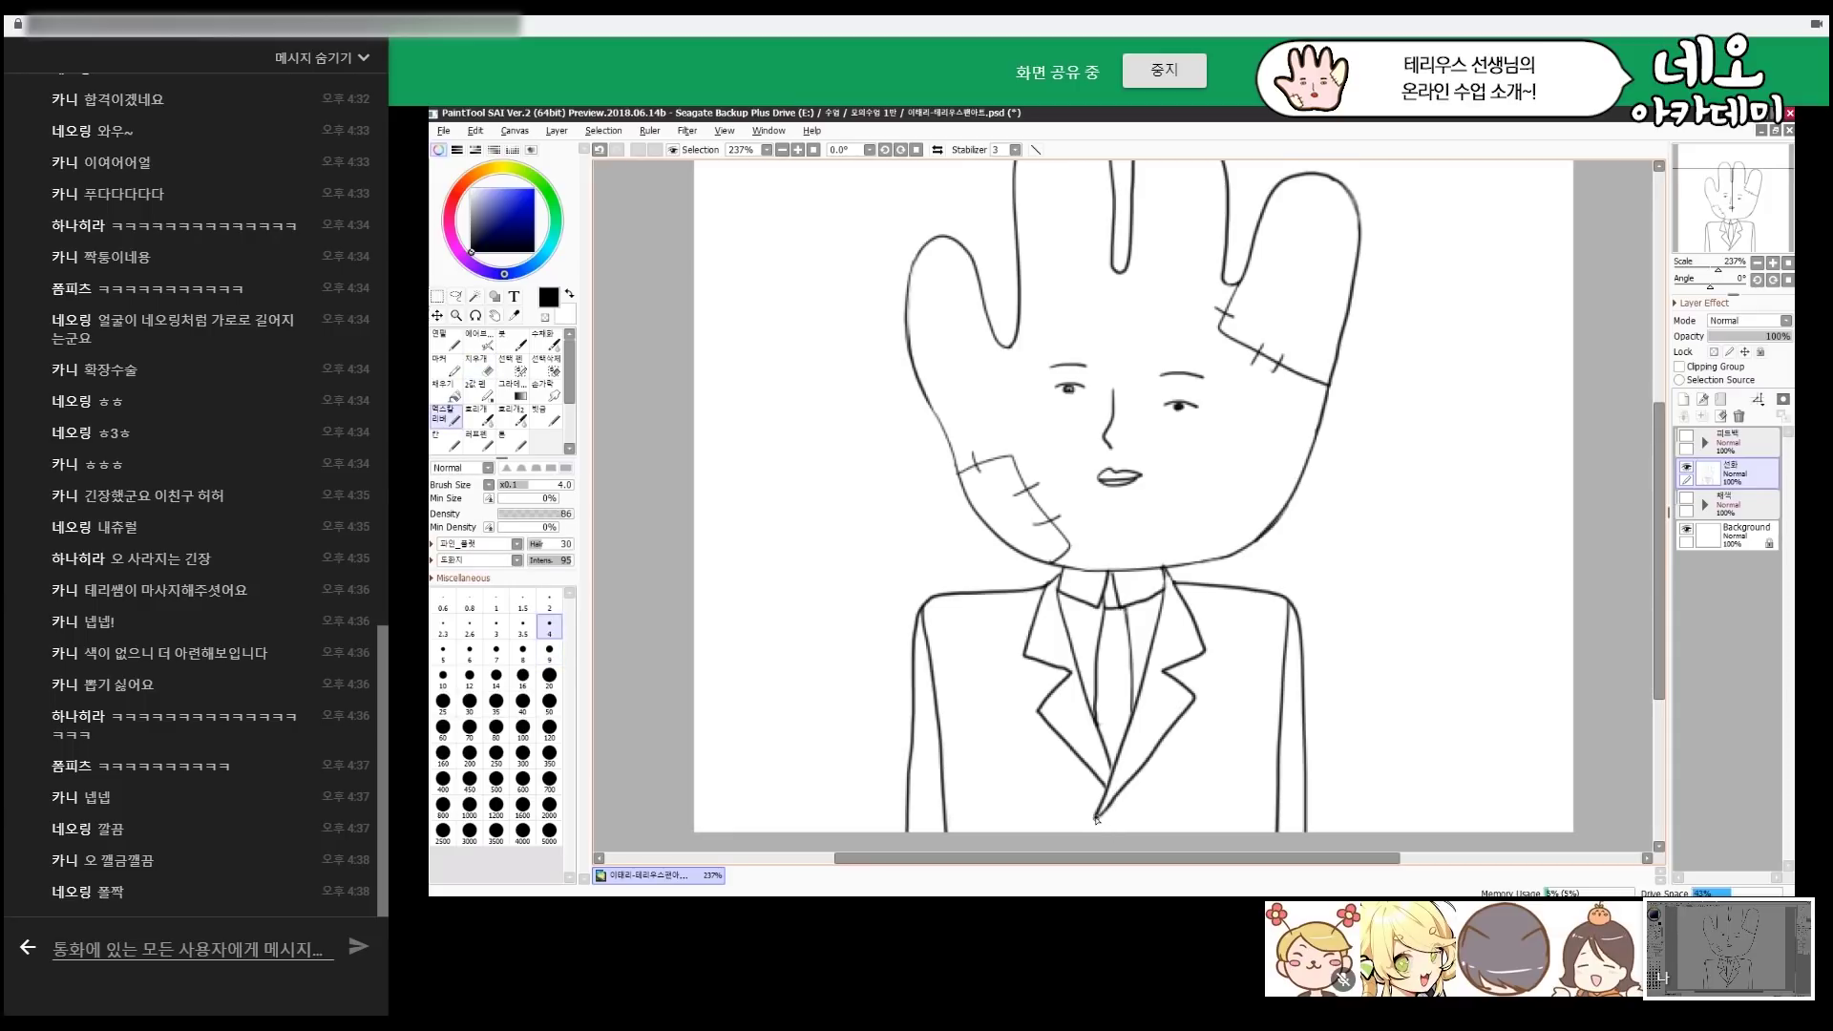
Circle the points where the collar meets the jaw on both sides, and undo the circles.
{"action": "left_click_drag", "start_coordinate": [1284, 859], "coordinate": [1306, 858]}
{"action": "key", "text": "e"}
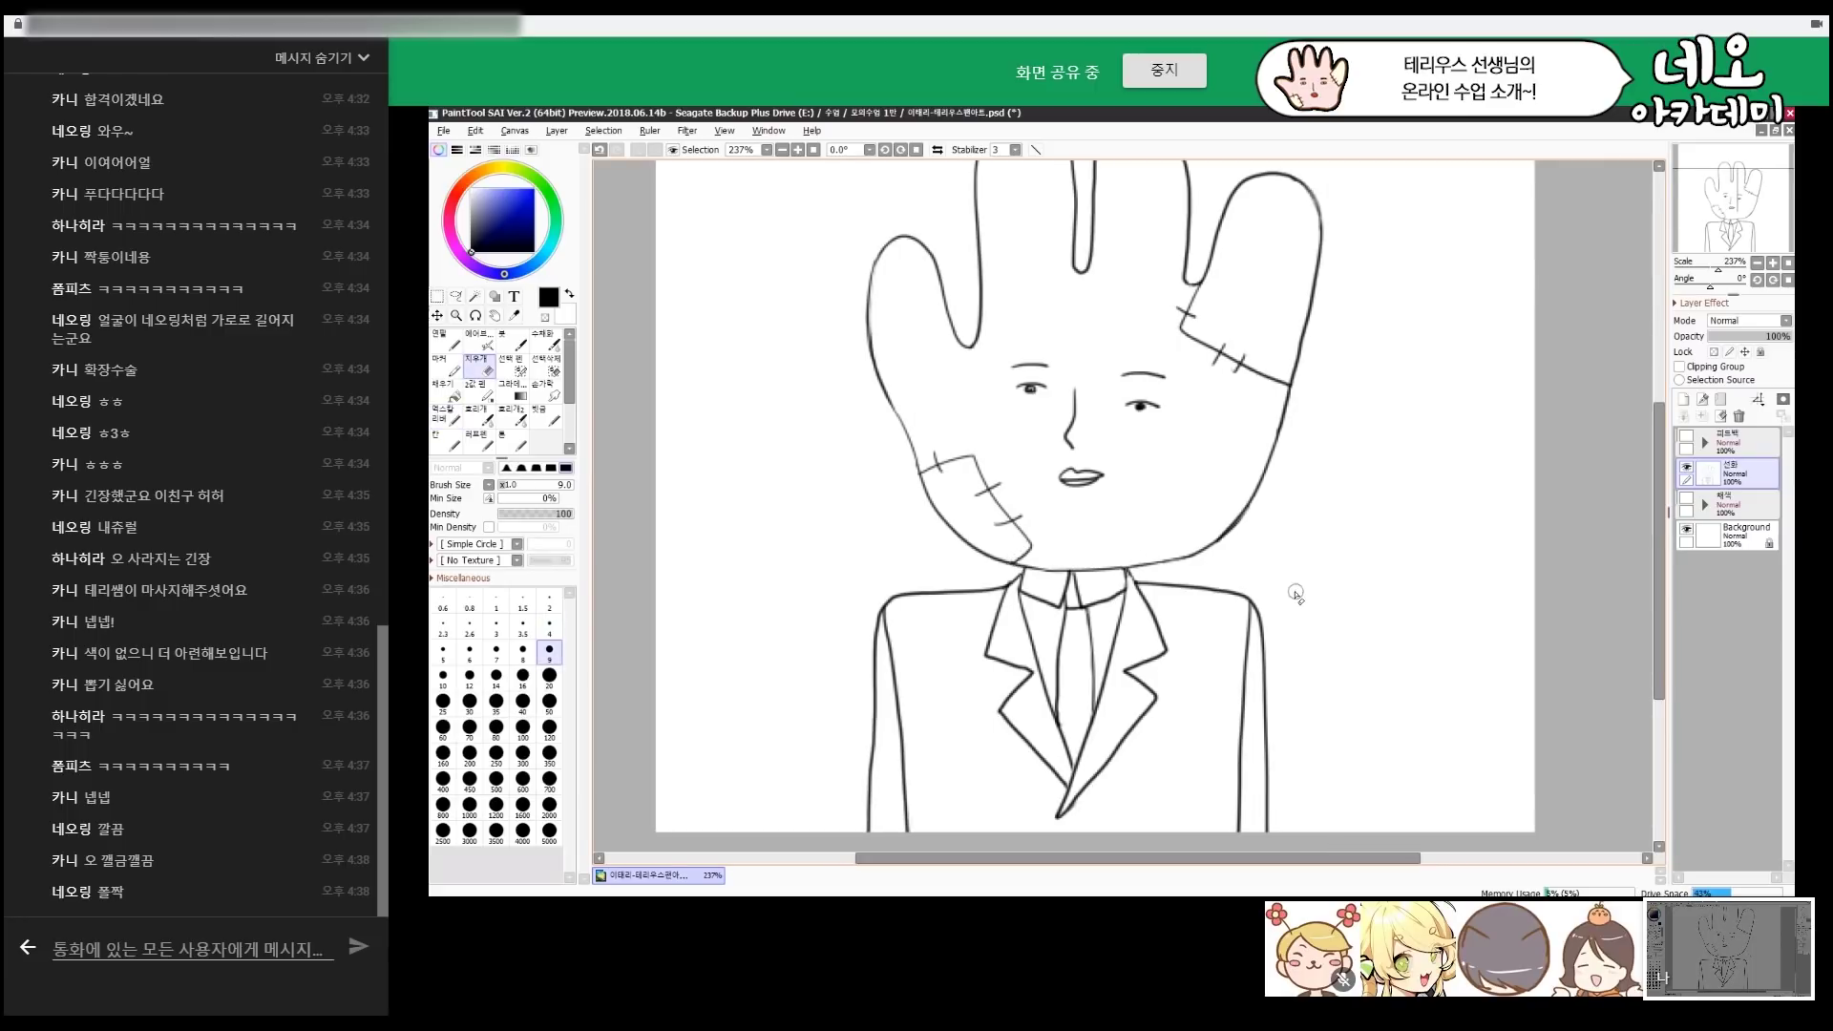
{"action": "key", "text": "n"}
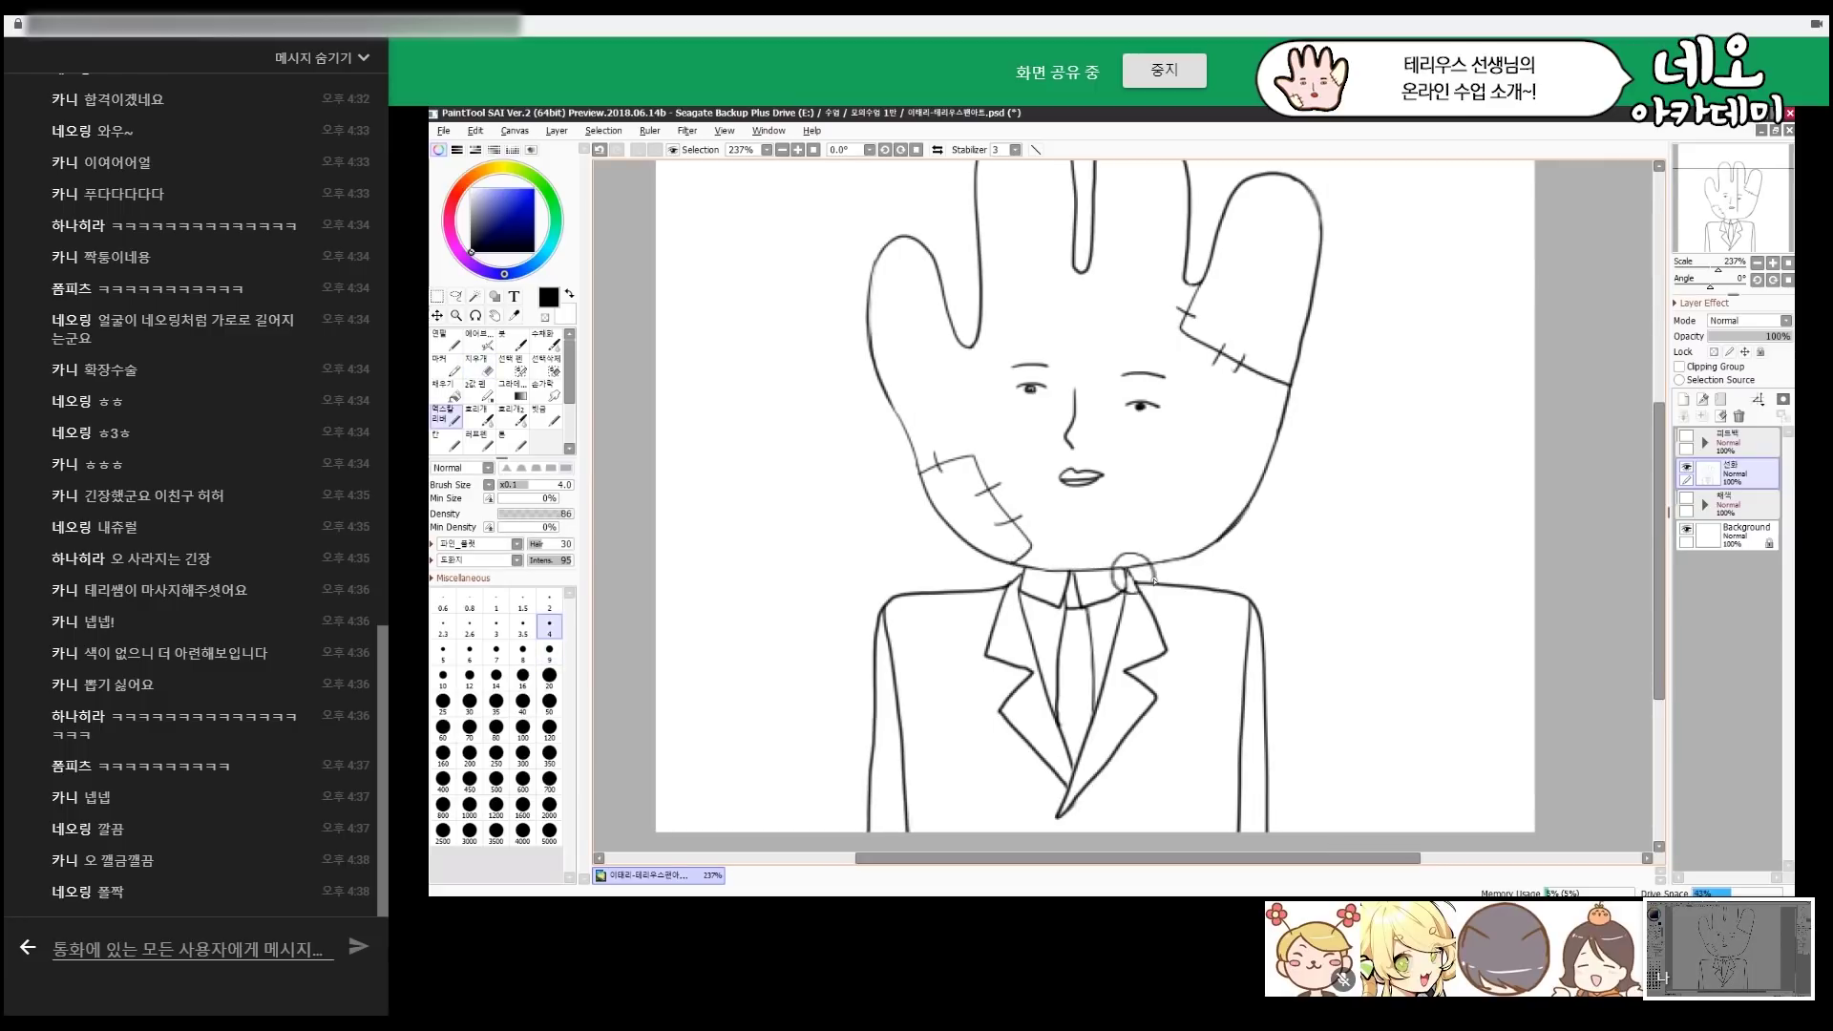
{"action": "mouse_move", "coordinate": [1014, 601]}
{"action": "left_mouse_down"}
{"action": "mouse_move", "coordinate": [1021, 553]}
{"action": "mouse_move", "coordinate": [1022, 599]}
{"action": "left_mouse_up"}
{"action": "key", "text": "ctrl+z"}
{"action": "key", "text": "ctrl+z"}
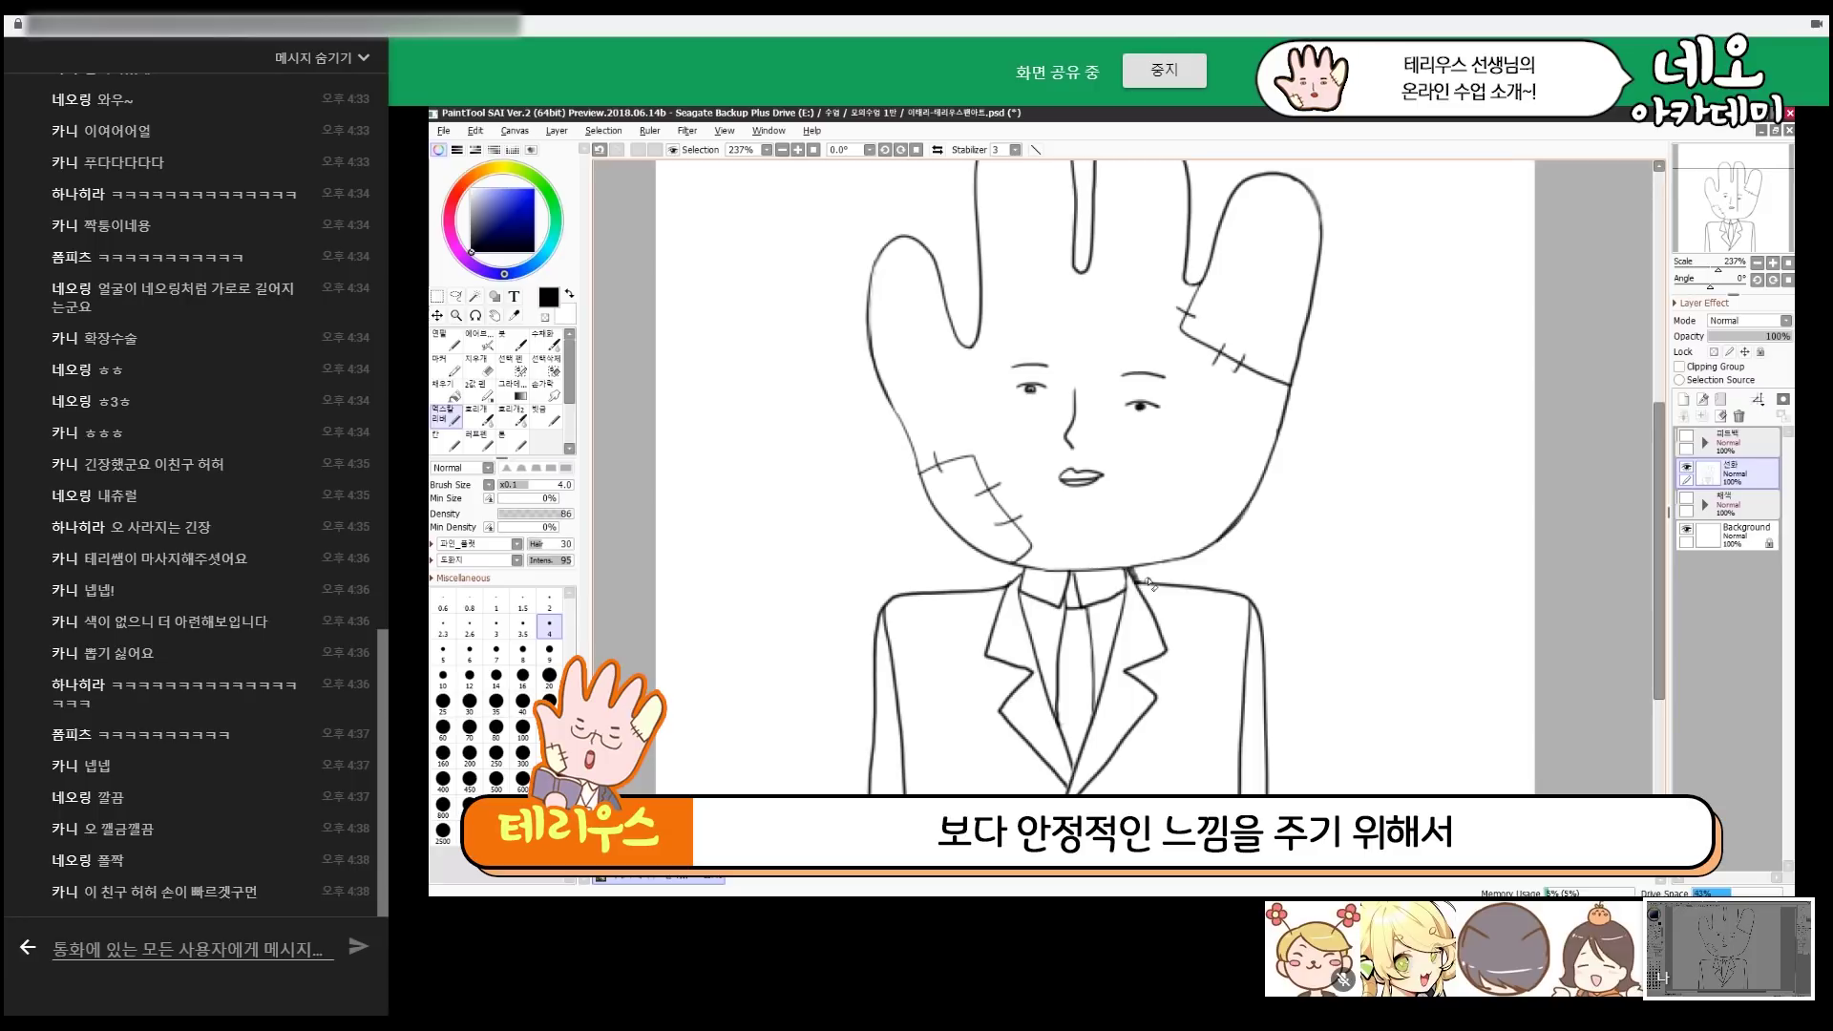
Thicken the line junctions where the collar meets the jaw on both sides, trimming the excess with the eraser.
{"action": "key", "text": "e"}
{"action": "key", "text": "n"}
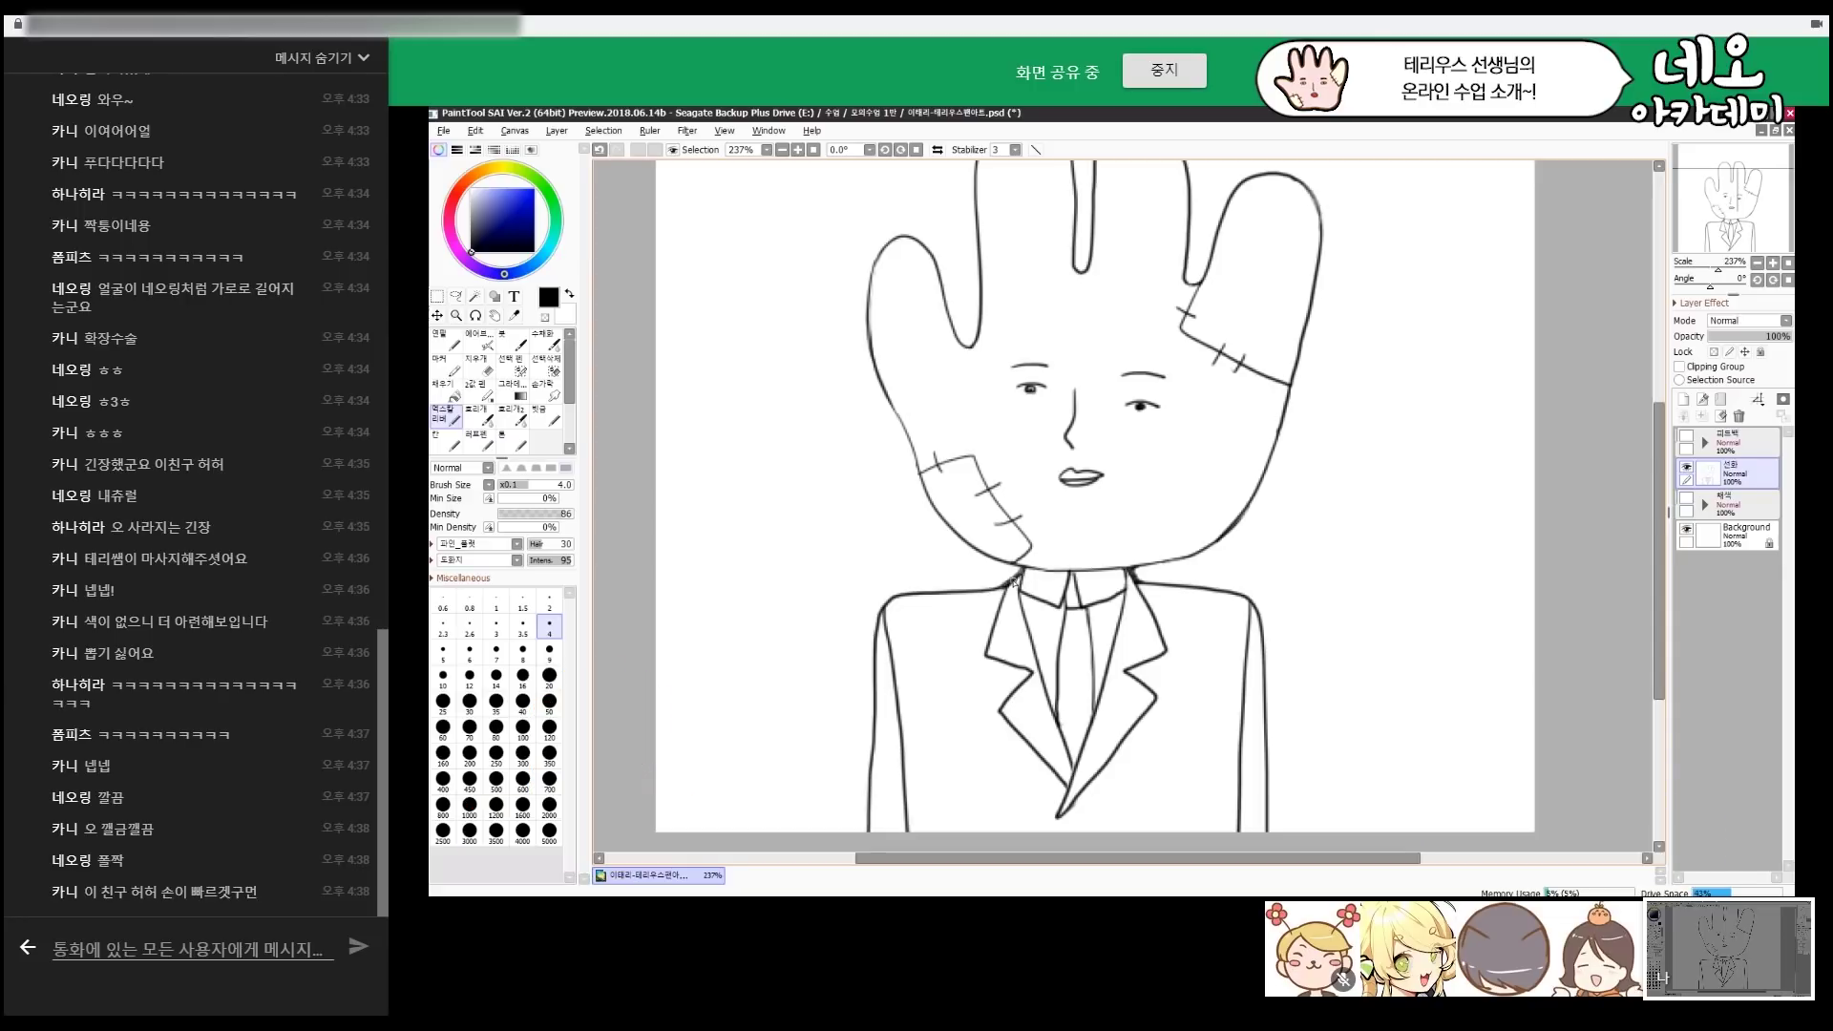
{"action": "key", "text": "e"}
{"action": "left_click_drag", "start_coordinate": [1010, 578], "coordinate": [1001, 587]}
{"action": "key", "text": "ctrl+z"}
{"action": "key", "text": "n"}
{"action": "key", "text": "e"}
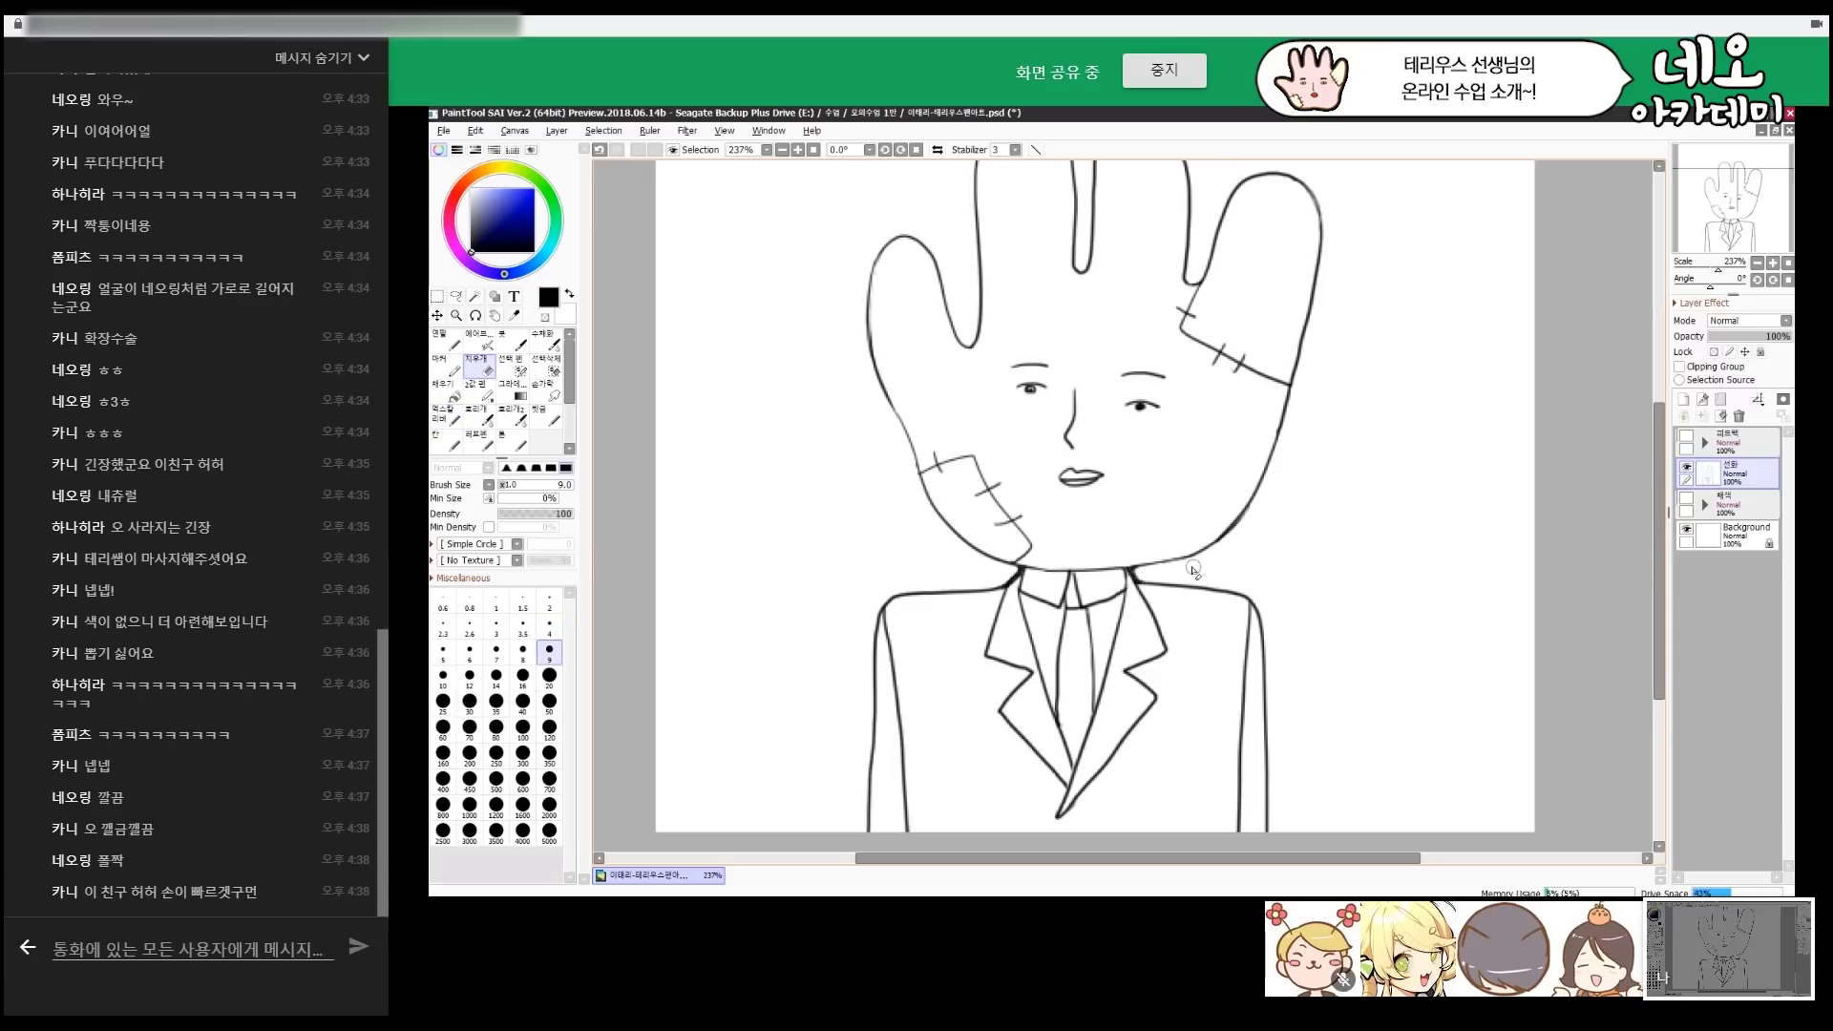
Draw inward-pointing arrows on both sides of the hand-shaped head at about mouth height.
{"action": "scroll", "coordinate": [1153, 589], "scroll_direction": "down", "scroll_amount": 1}
{"action": "left_click_drag", "start_coordinate": [1148, 526], "coordinate": [1125, 581]}
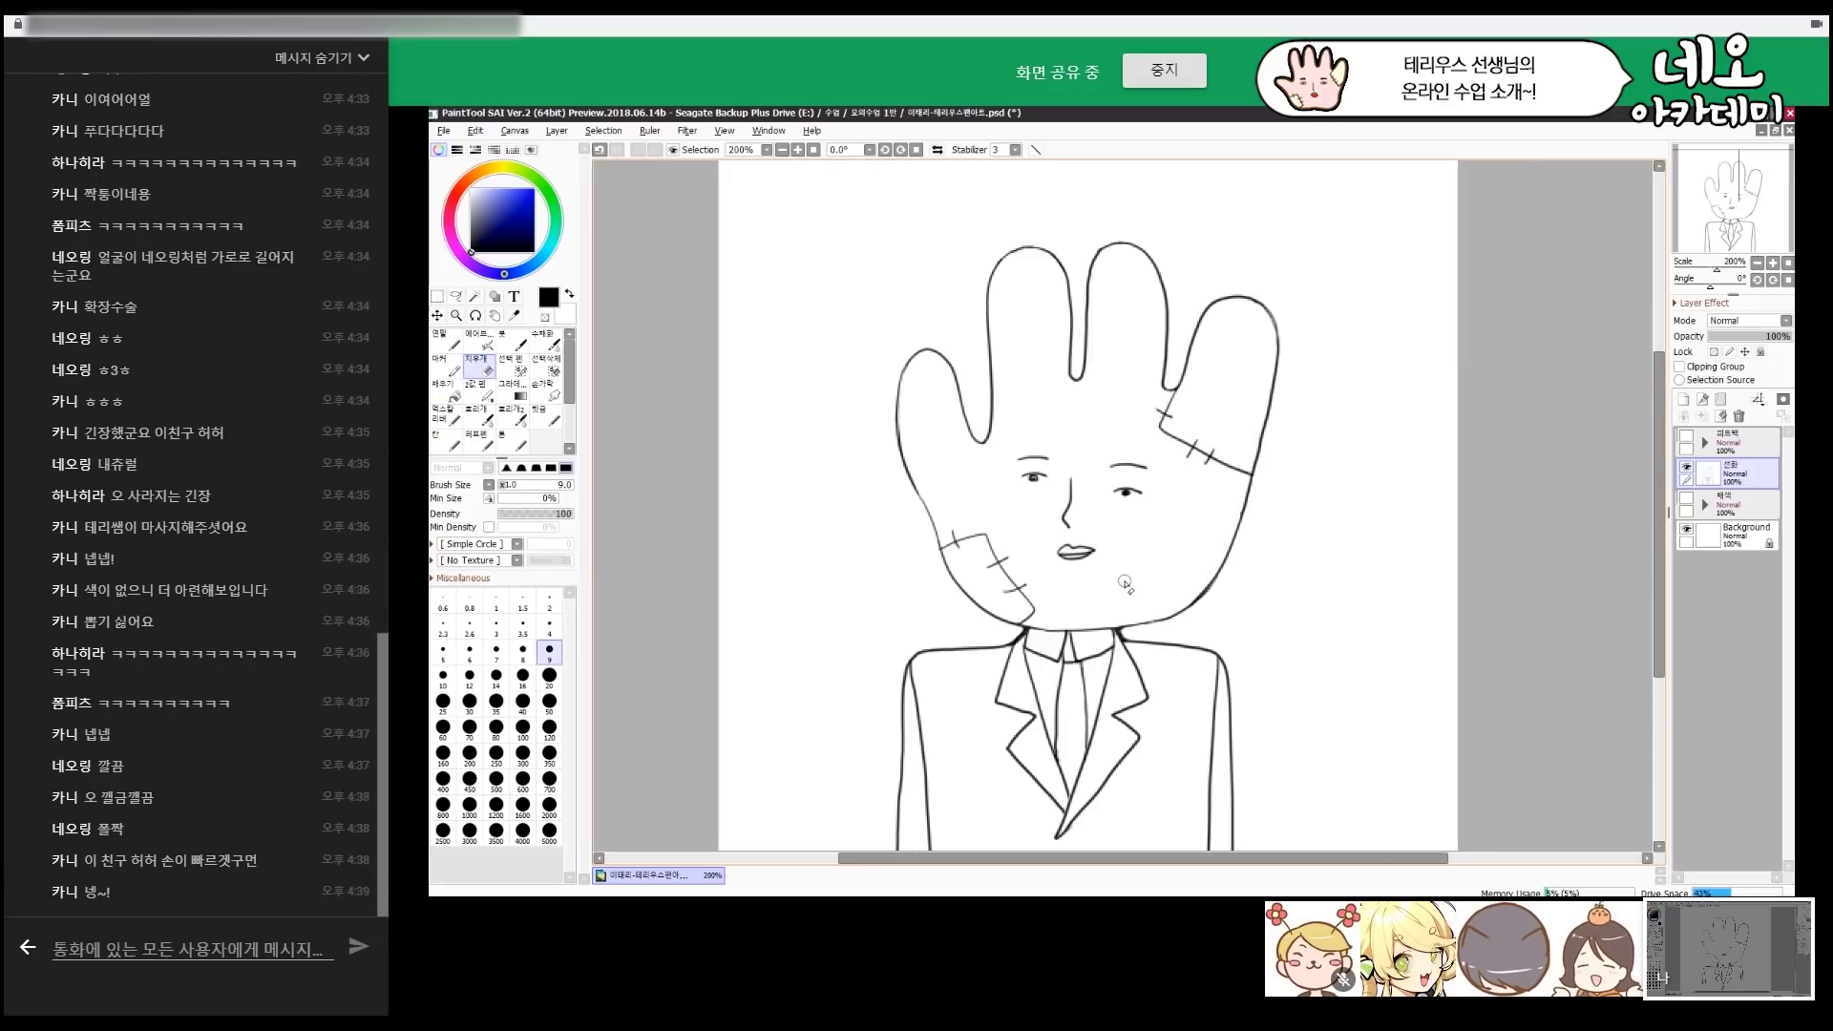
{"action": "key", "text": "b"}
{"action": "left_click_drag", "start_coordinate": [1302, 500], "coordinate": [1301, 524]}
{"action": "left_click_drag", "start_coordinate": [1289, 512], "coordinate": [1333, 514]}
{"action": "mouse_move", "coordinate": [878, 510]}
{"action": "left_mouse_down"}
{"action": "mouse_move", "coordinate": [885, 539]}
{"action": "mouse_move", "coordinate": [840, 531]}
{"action": "left_mouse_up"}
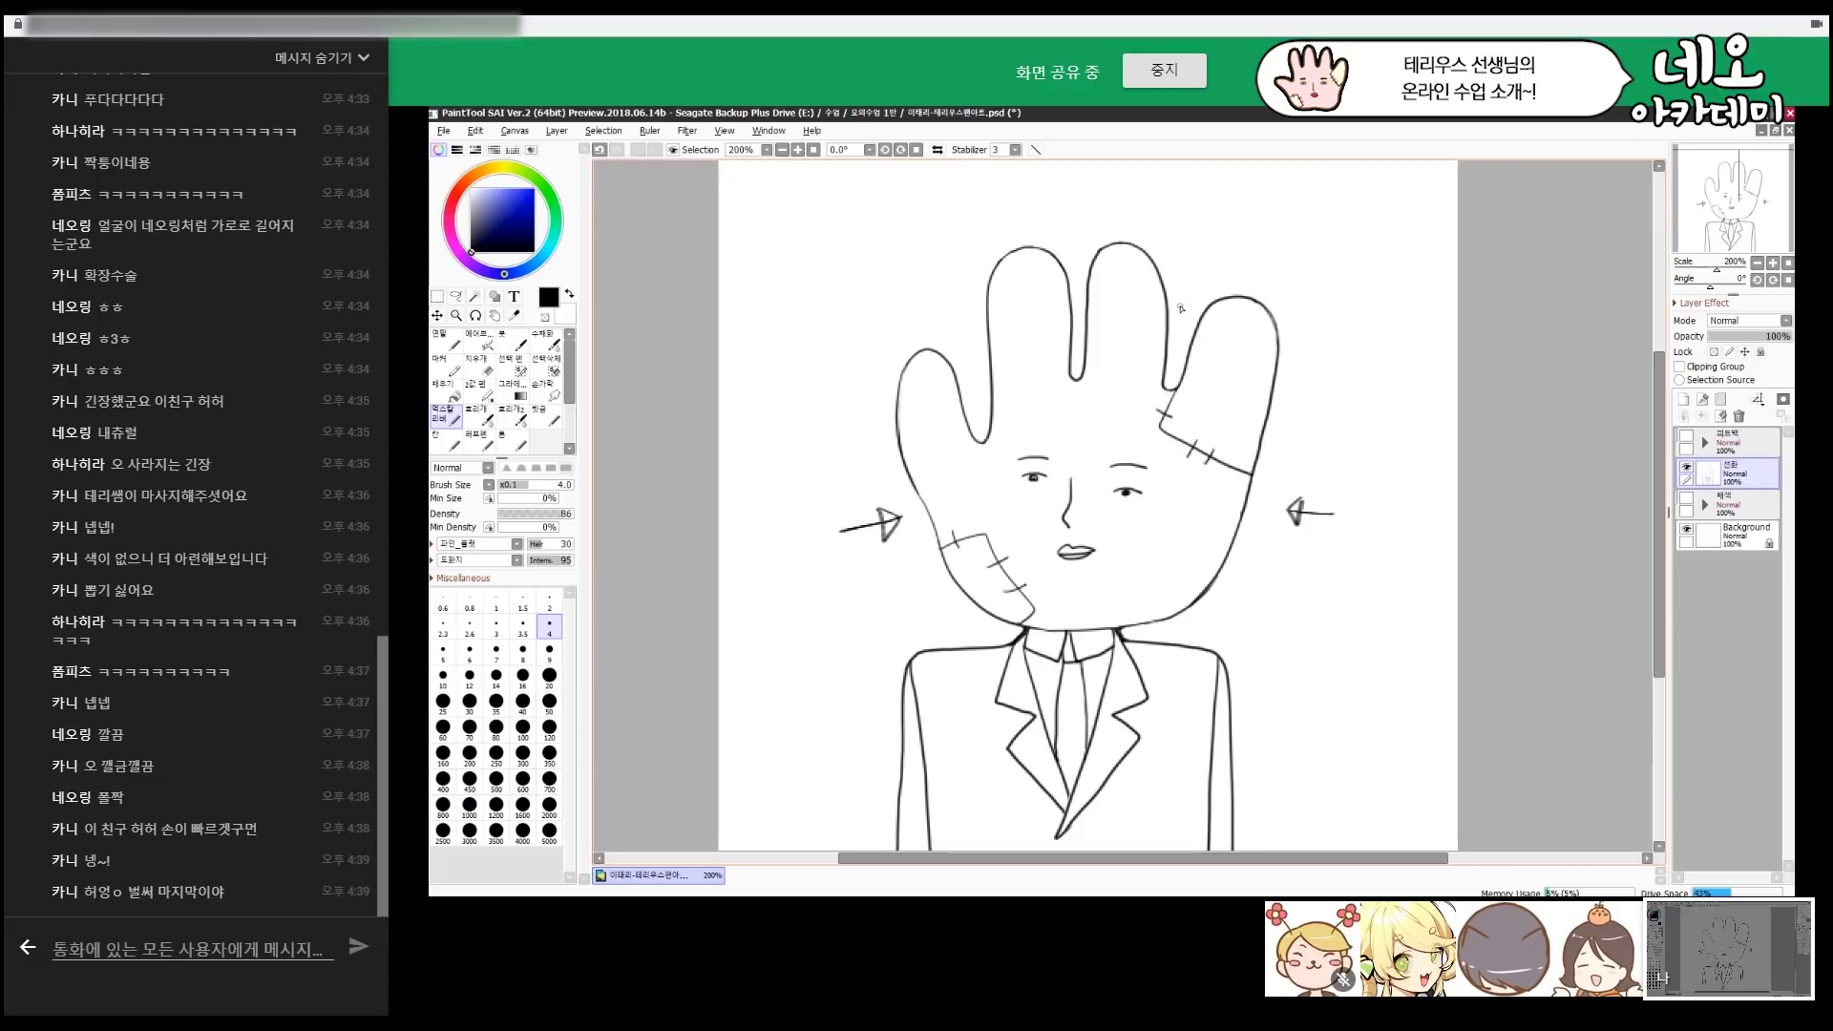
Outline the eye area with a rectangular selection, clear it, and check the face's balance in a horizontally flipped view.
{"action": "scroll", "coordinate": [1122, 506], "scroll_direction": "down", "scroll_amount": 1}
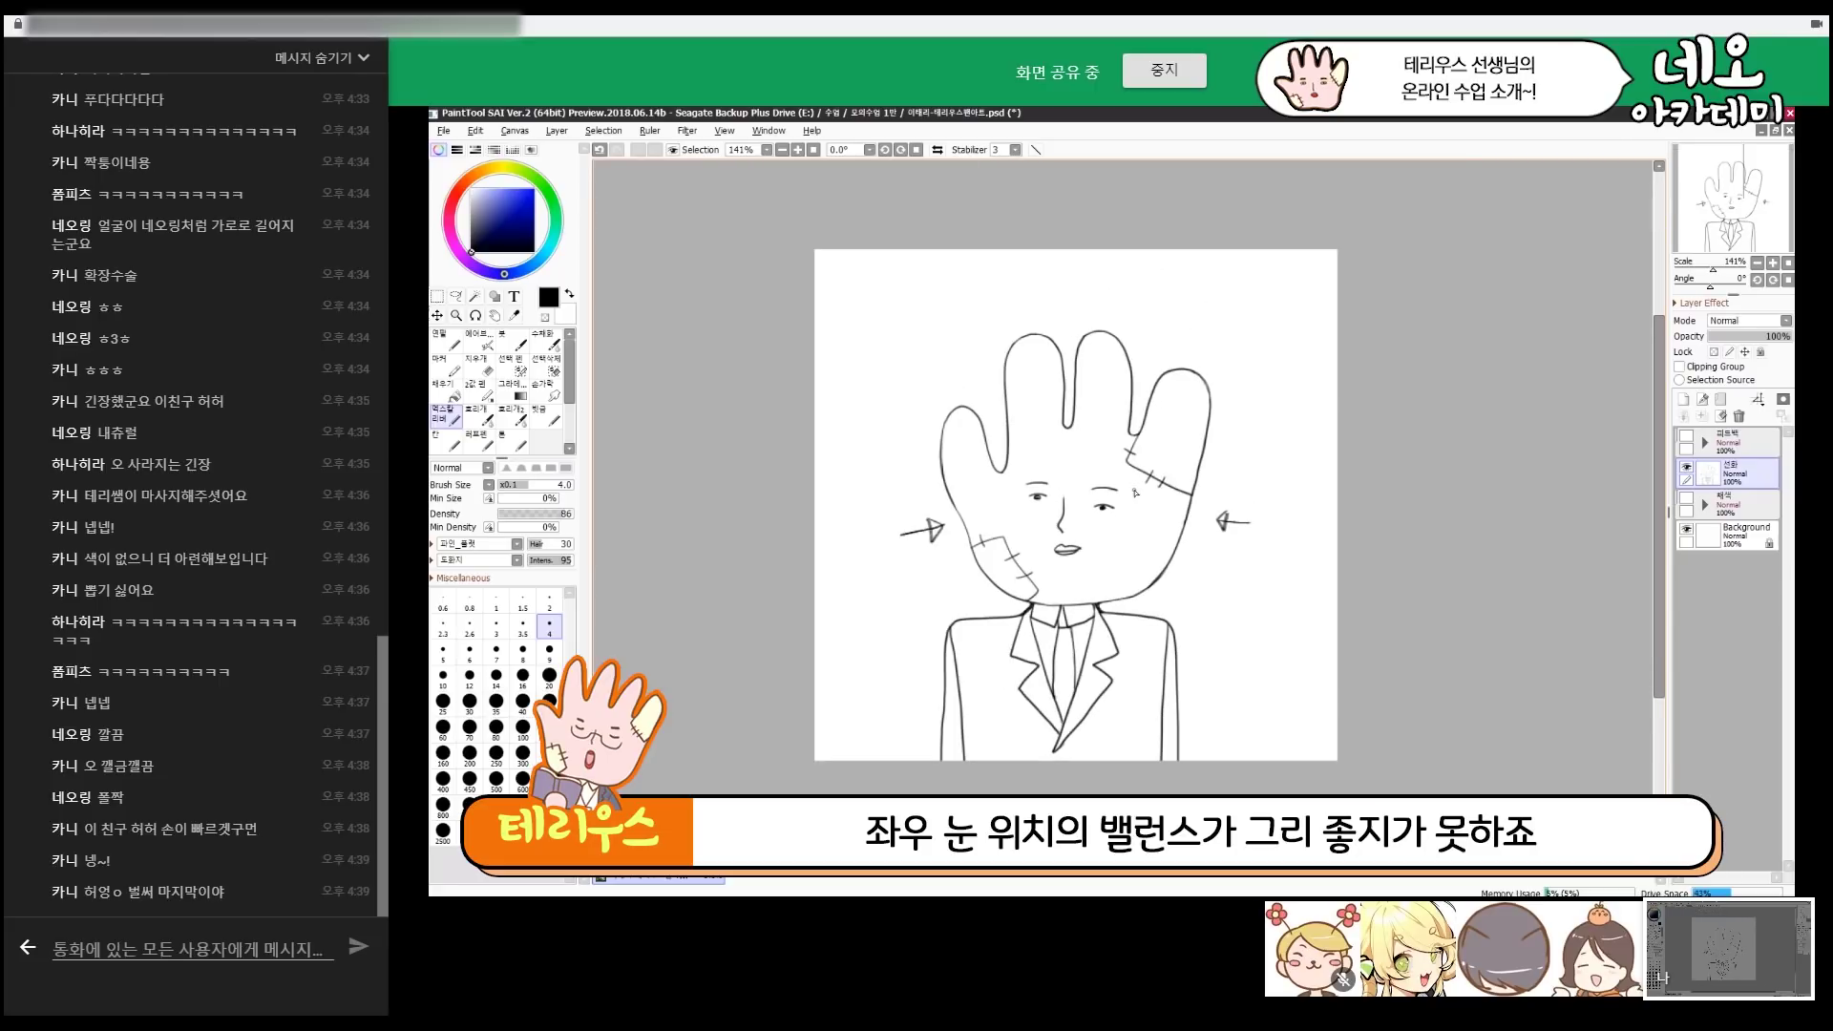
{"action": "left_click", "coordinate": [438, 309]}
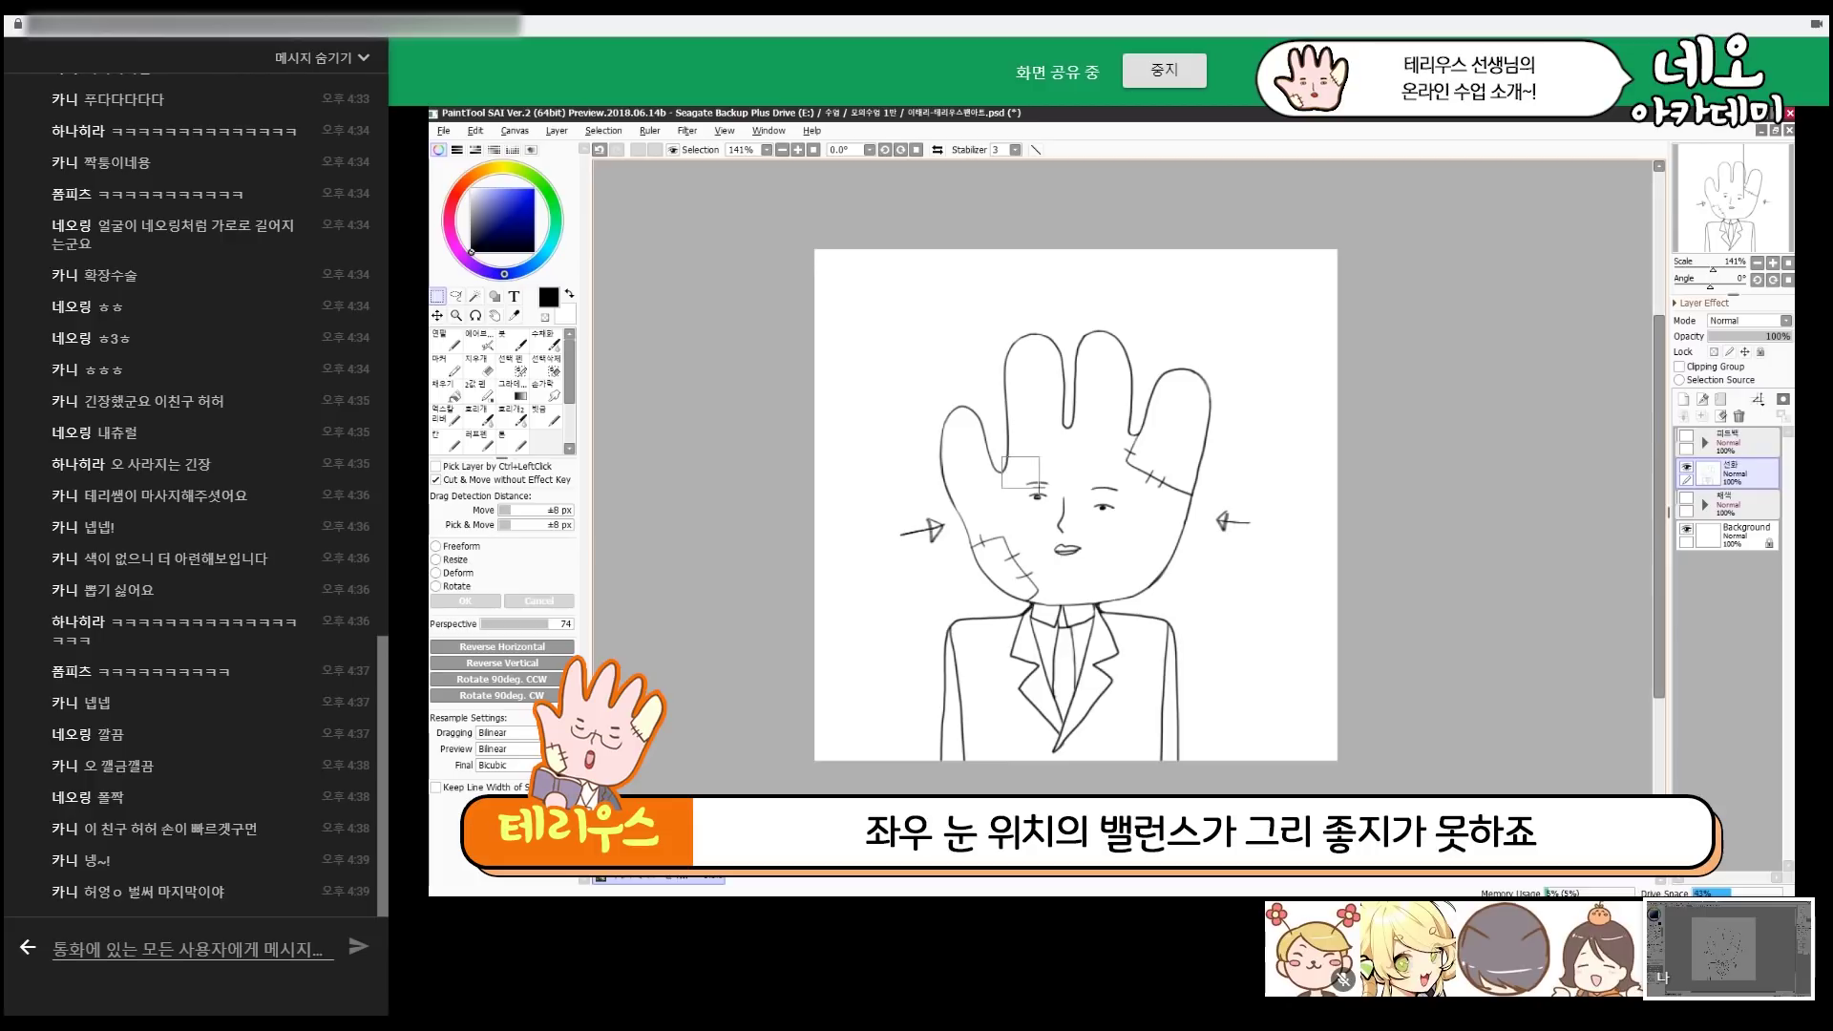
{"action": "left_click_drag", "start_coordinate": [1001, 456], "coordinate": [1134, 518]}
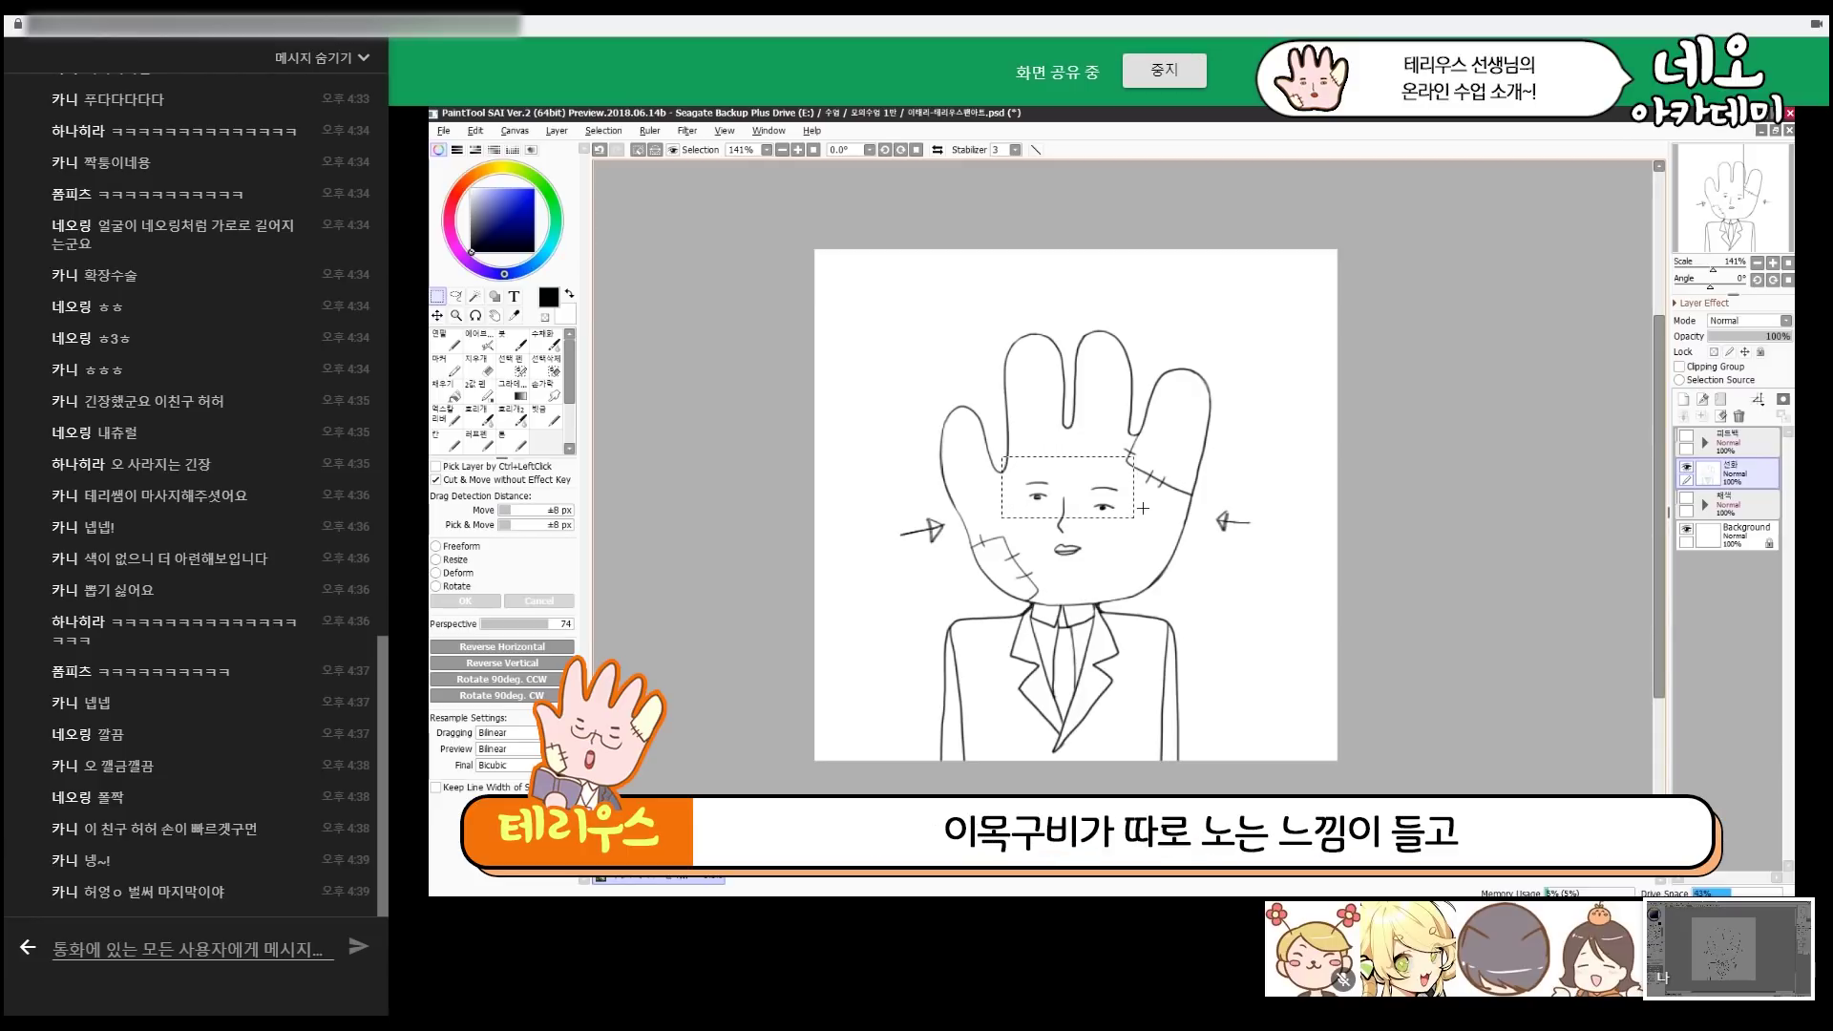
{"action": "key", "text": "ctrl+d"}
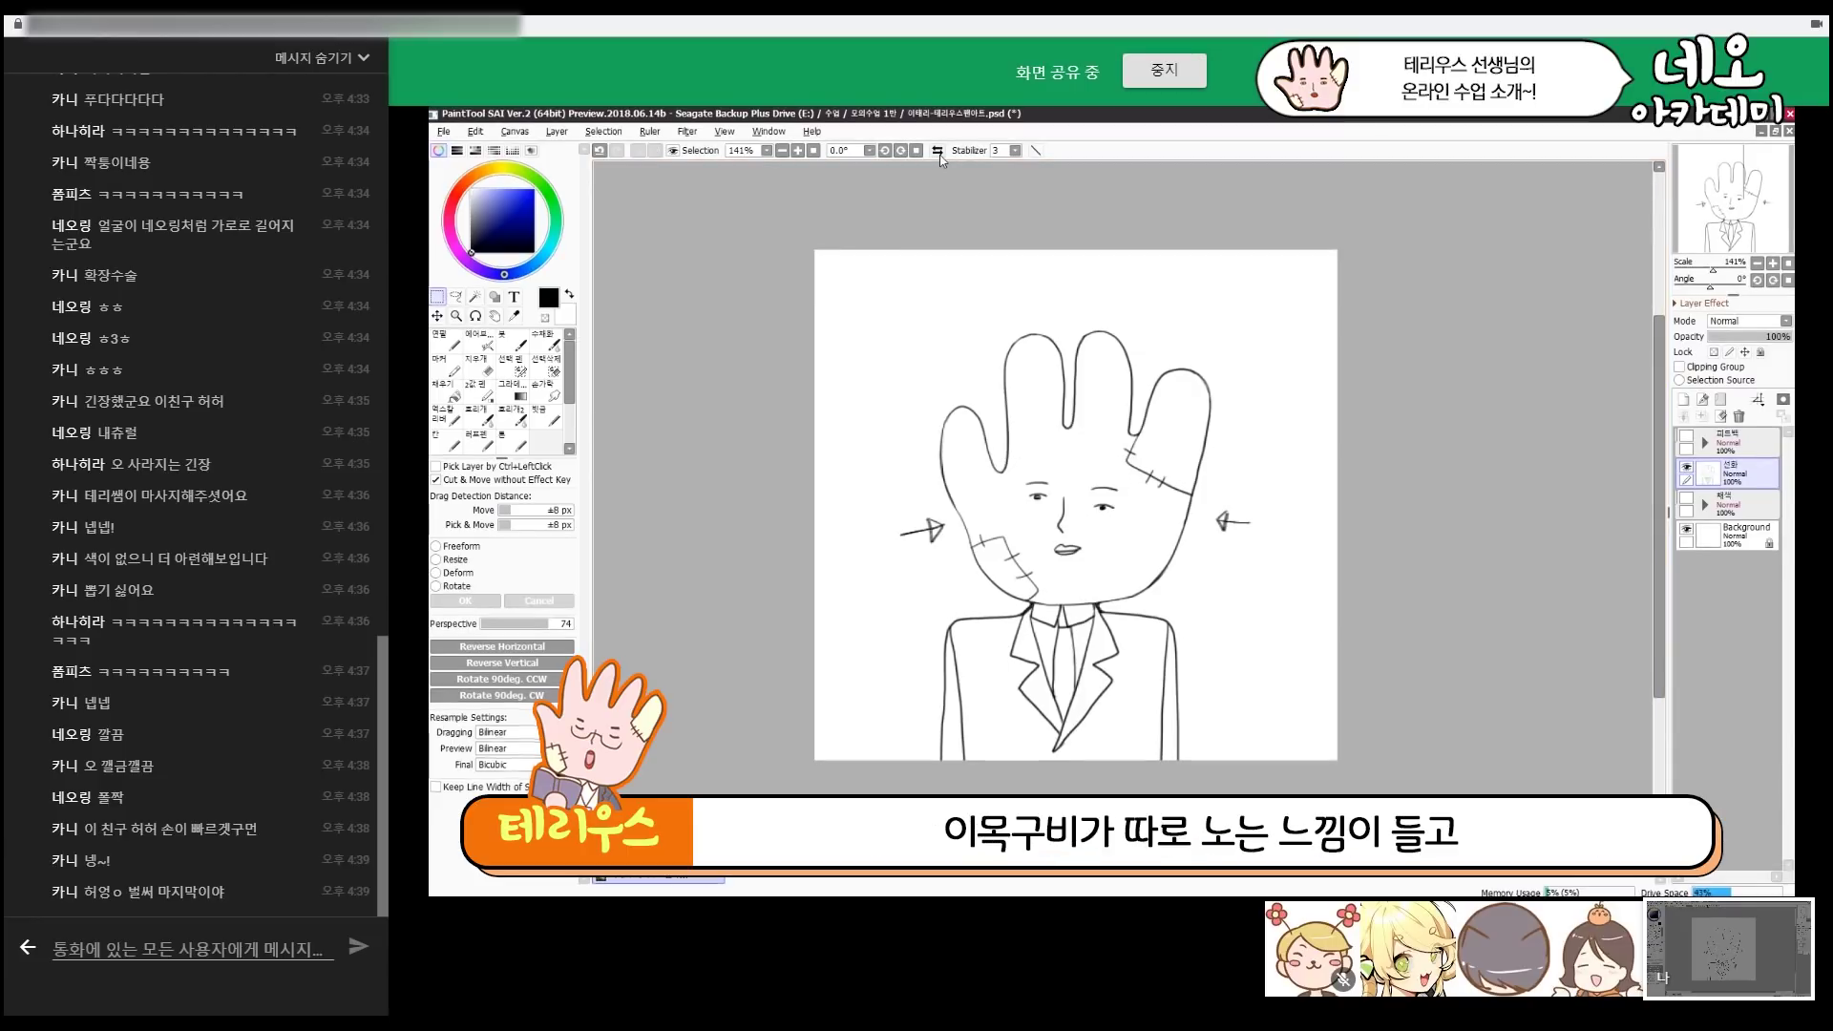
{"action": "left_click", "coordinate": [939, 153]}
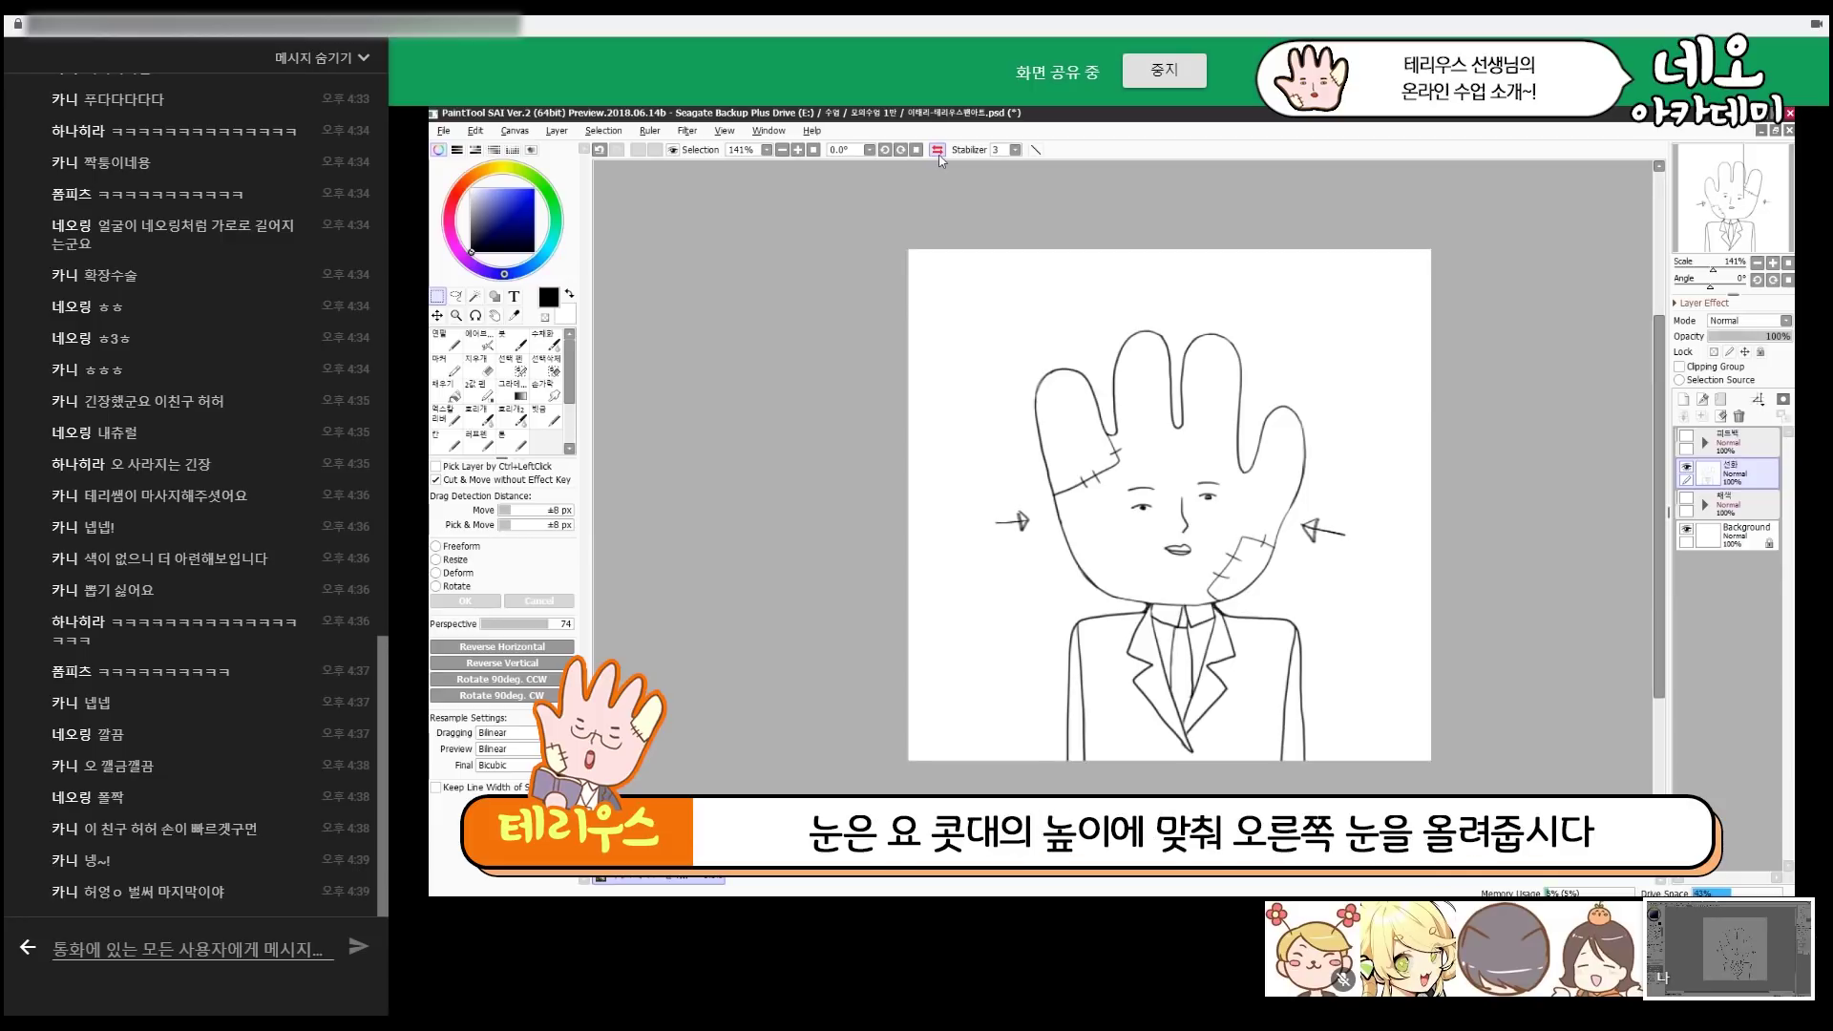
{"action": "left_click", "coordinate": [938, 151]}
Select and raise the lower eye with its eyebrow until it lines up with the other eye, and clear the selection.
{"action": "scroll", "coordinate": [994, 528], "scroll_direction": "up", "scroll_amount": 3}
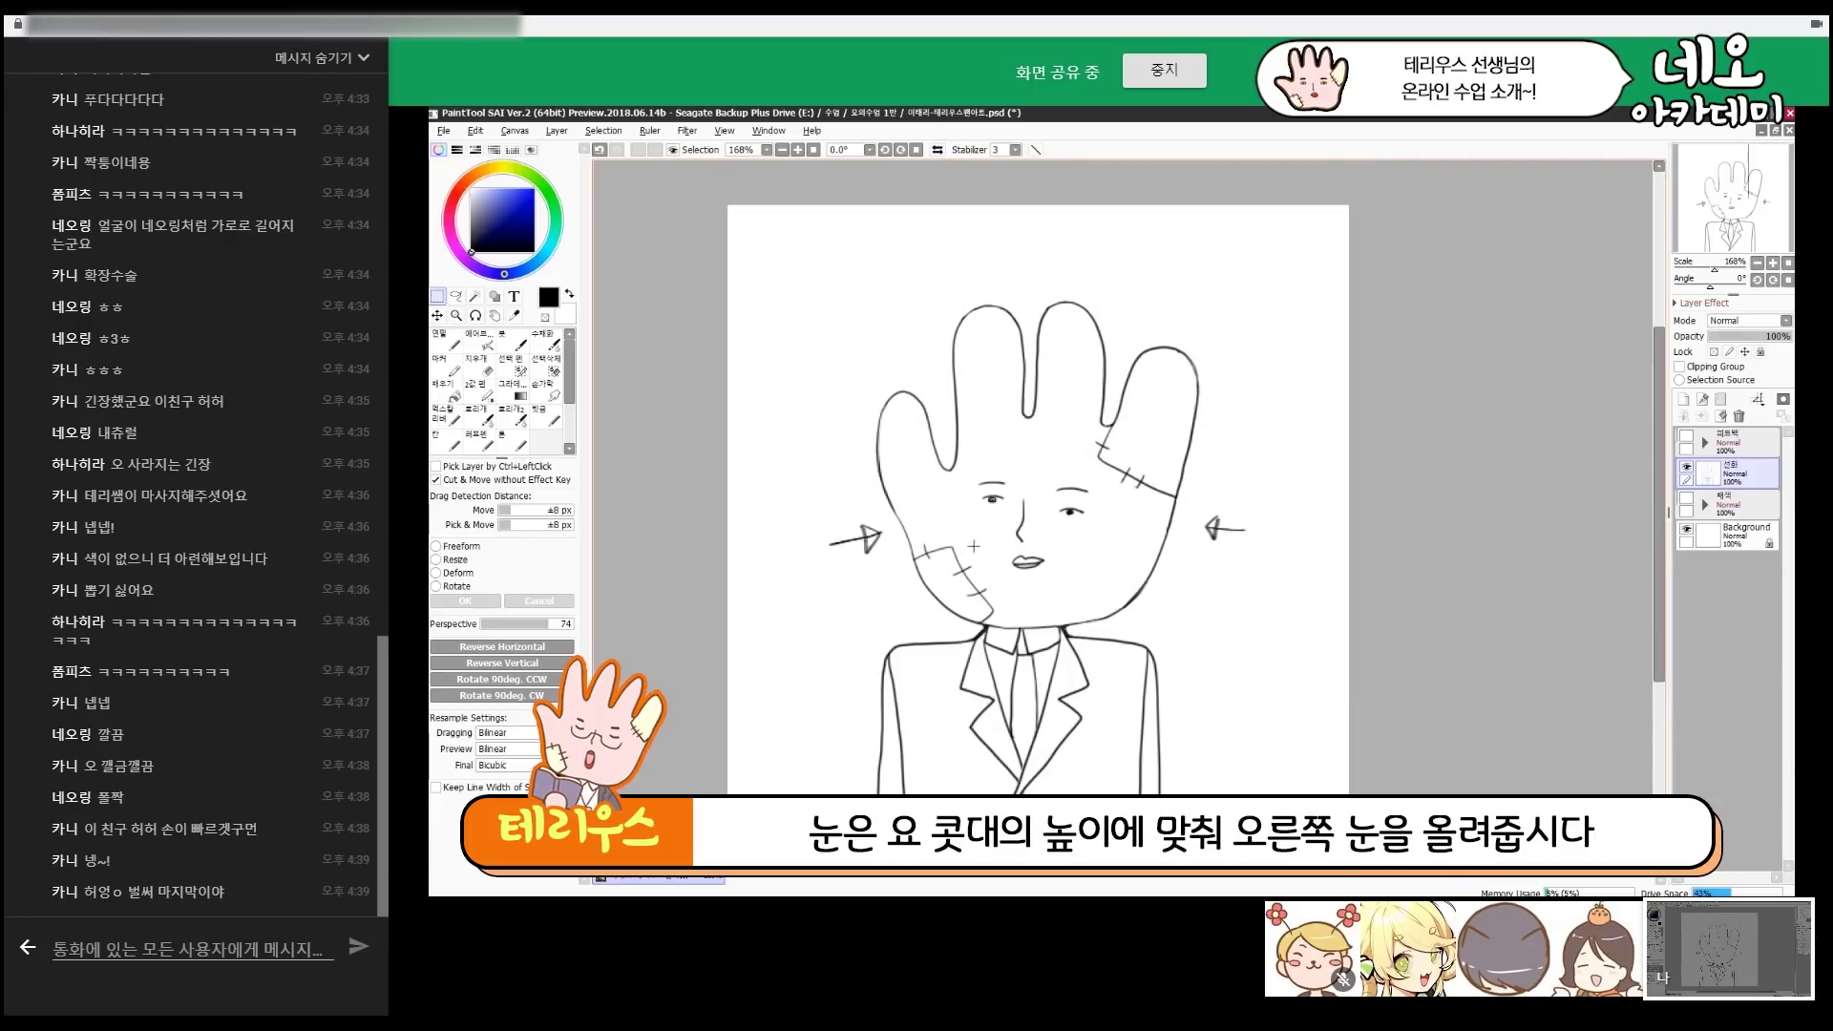
{"action": "scroll", "coordinate": [994, 528], "scroll_direction": "up", "scroll_amount": 1}
{"action": "mouse_move", "coordinate": [988, 467]}
{"action": "left_mouse_down"}
{"action": "mouse_move", "coordinate": [1031, 496]}
{"action": "mouse_move", "coordinate": [1143, 518]}
{"action": "mouse_move", "coordinate": [1147, 550]}
{"action": "mouse_move", "coordinate": [1085, 497]}
{"action": "left_mouse_up"}
{"action": "key", "text": "ctrl+d"}
{"action": "mouse_move", "coordinate": [1029, 433]}
{"action": "left_mouse_down"}
{"action": "mouse_move", "coordinate": [1128, 475]}
{"action": "mouse_move", "coordinate": [1102, 466]}
{"action": "left_mouse_up"}
{"action": "key", "text": "ctrl+d"}
Select the mouth with a rectangular selection, adjust its slanted shape with a Deform transform, and apply the transformation.
{"action": "scroll", "coordinate": [1088, 563], "scroll_direction": "down", "scroll_amount": 2}
{"action": "scroll", "coordinate": [1058, 606], "scroll_direction": "up", "scroll_amount": 5}
{"action": "left_click_drag", "start_coordinate": [1125, 645], "coordinate": [938, 520]}
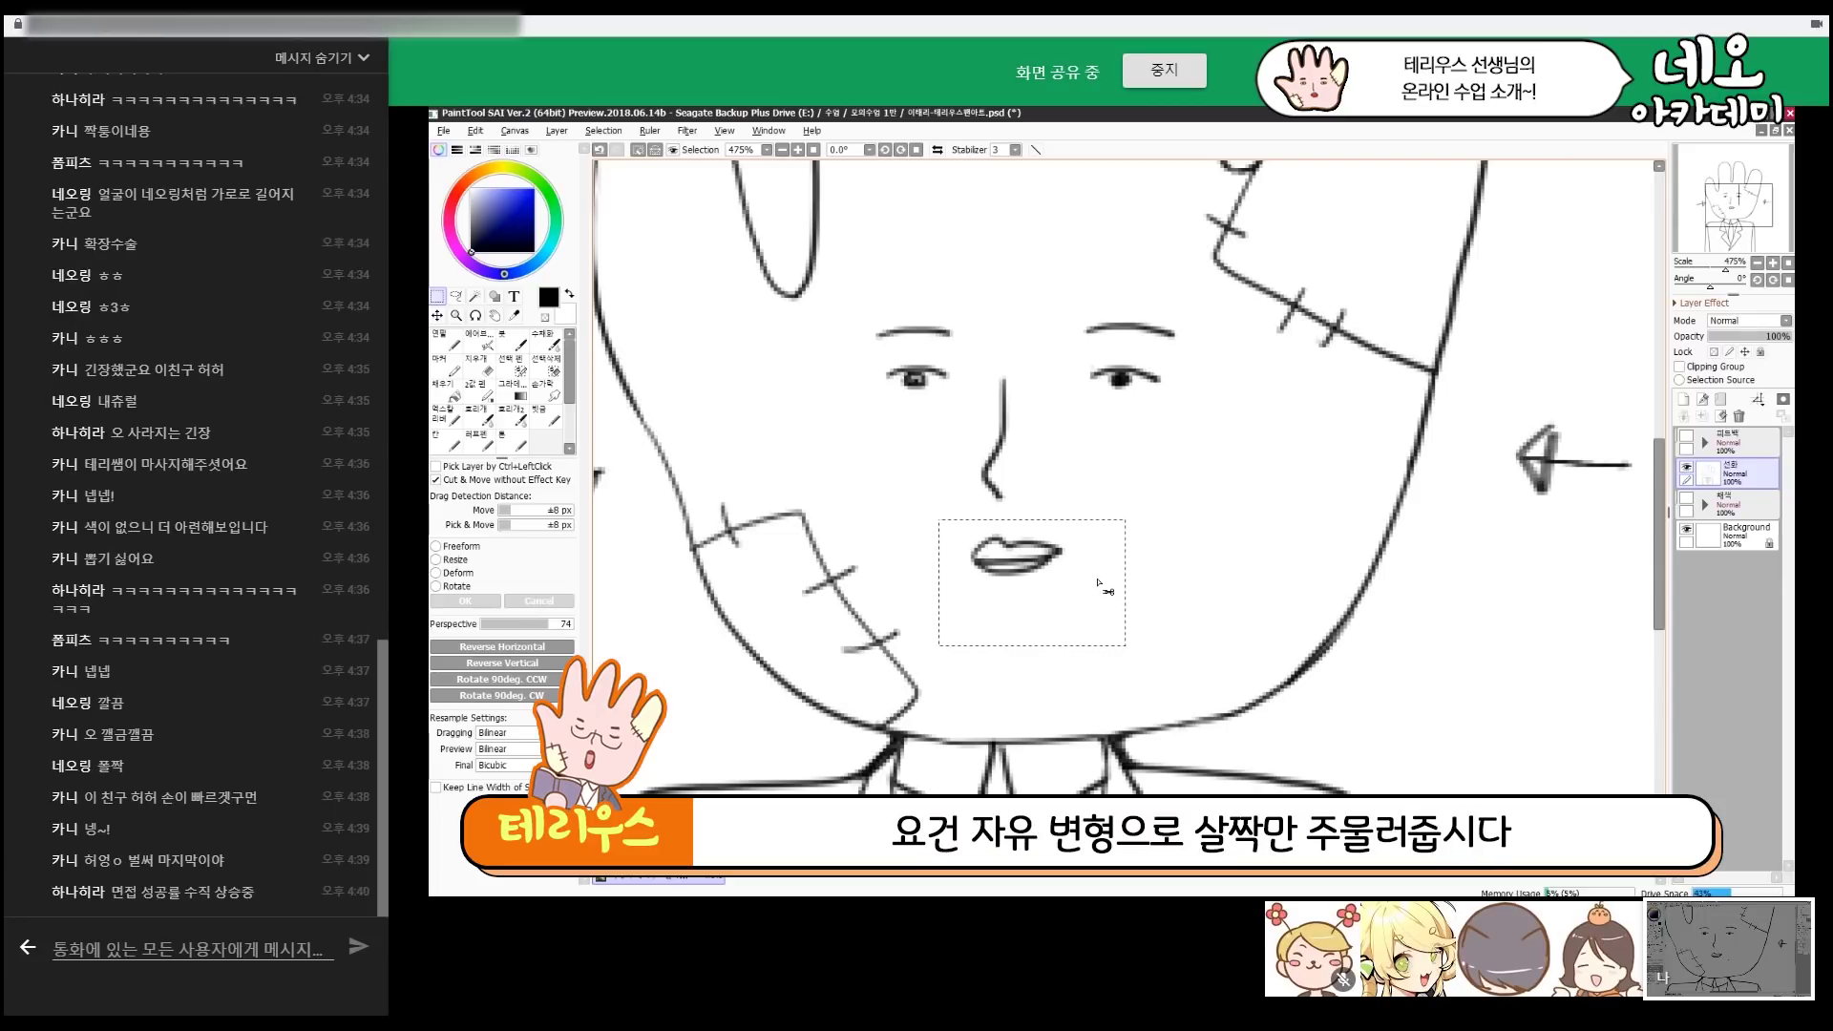
{"action": "key", "text": "ctrl+t"}
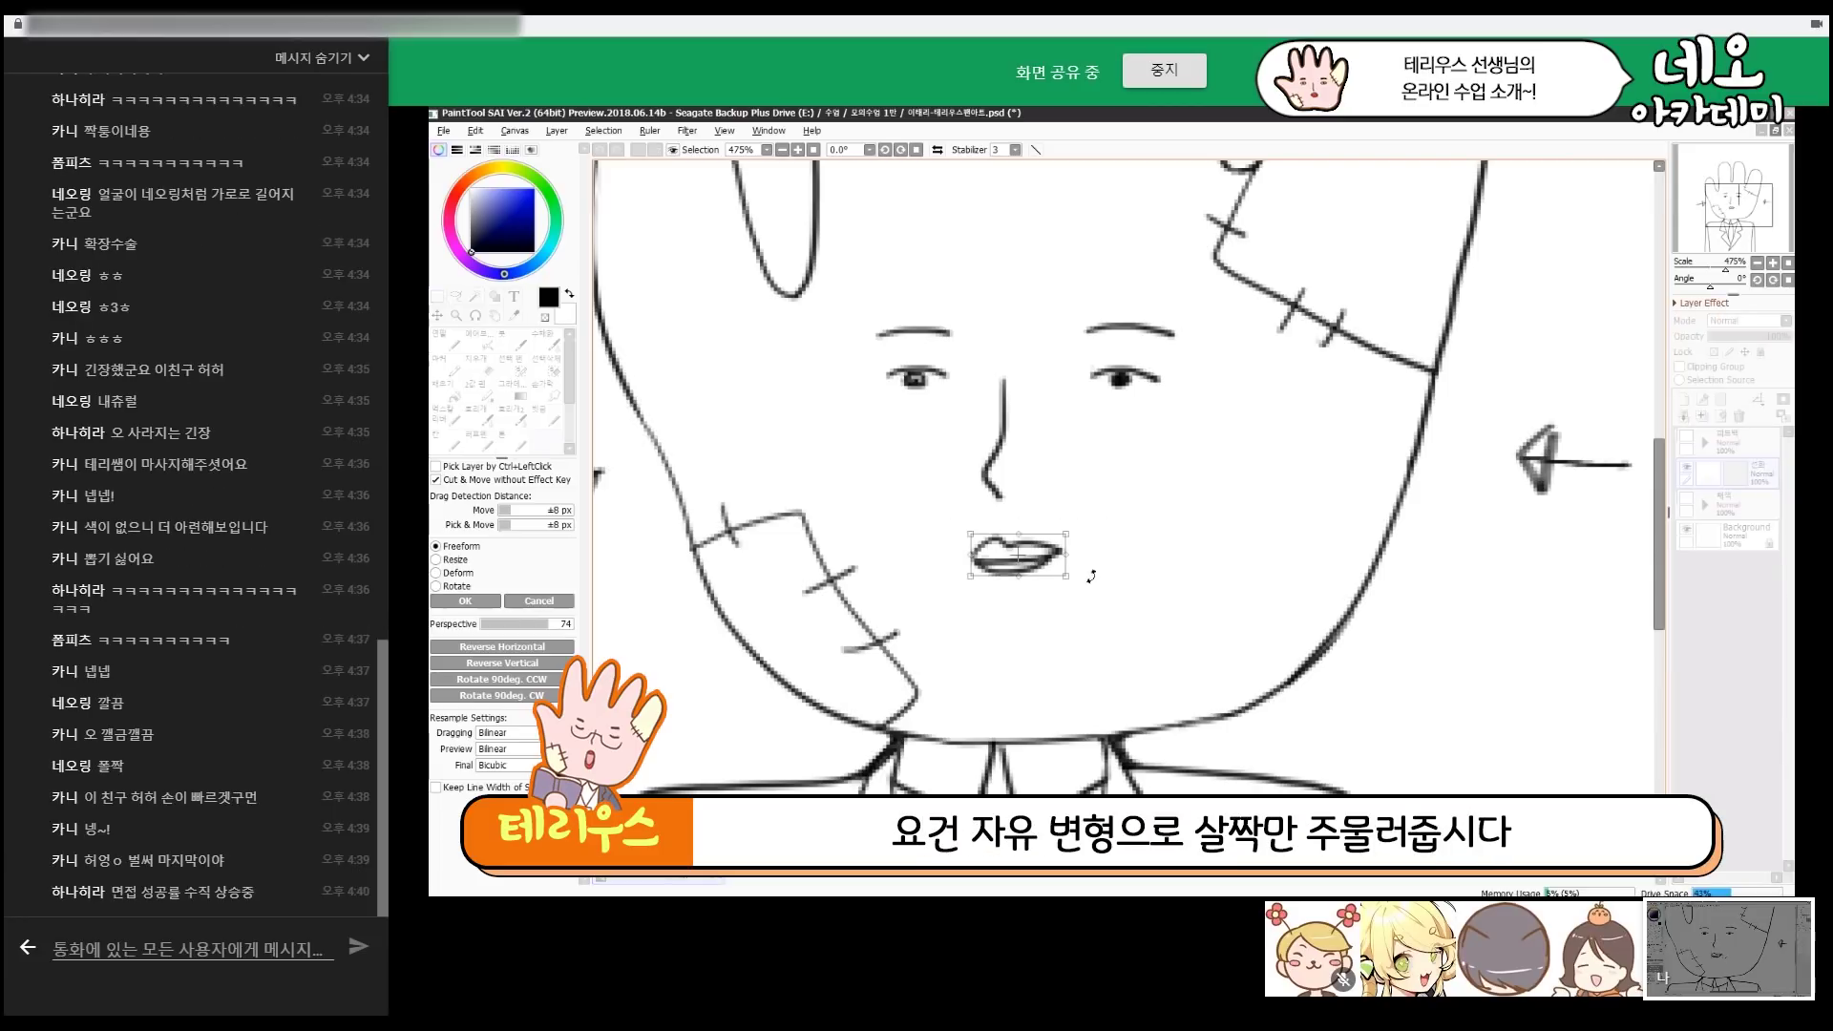
{"action": "left_click", "coordinate": [458, 573]}
{"action": "left_click_drag", "start_coordinate": [1065, 534], "coordinate": [967, 558]}
{"action": "scroll", "coordinate": [1045, 581], "scroll_direction": "down", "scroll_amount": 4}
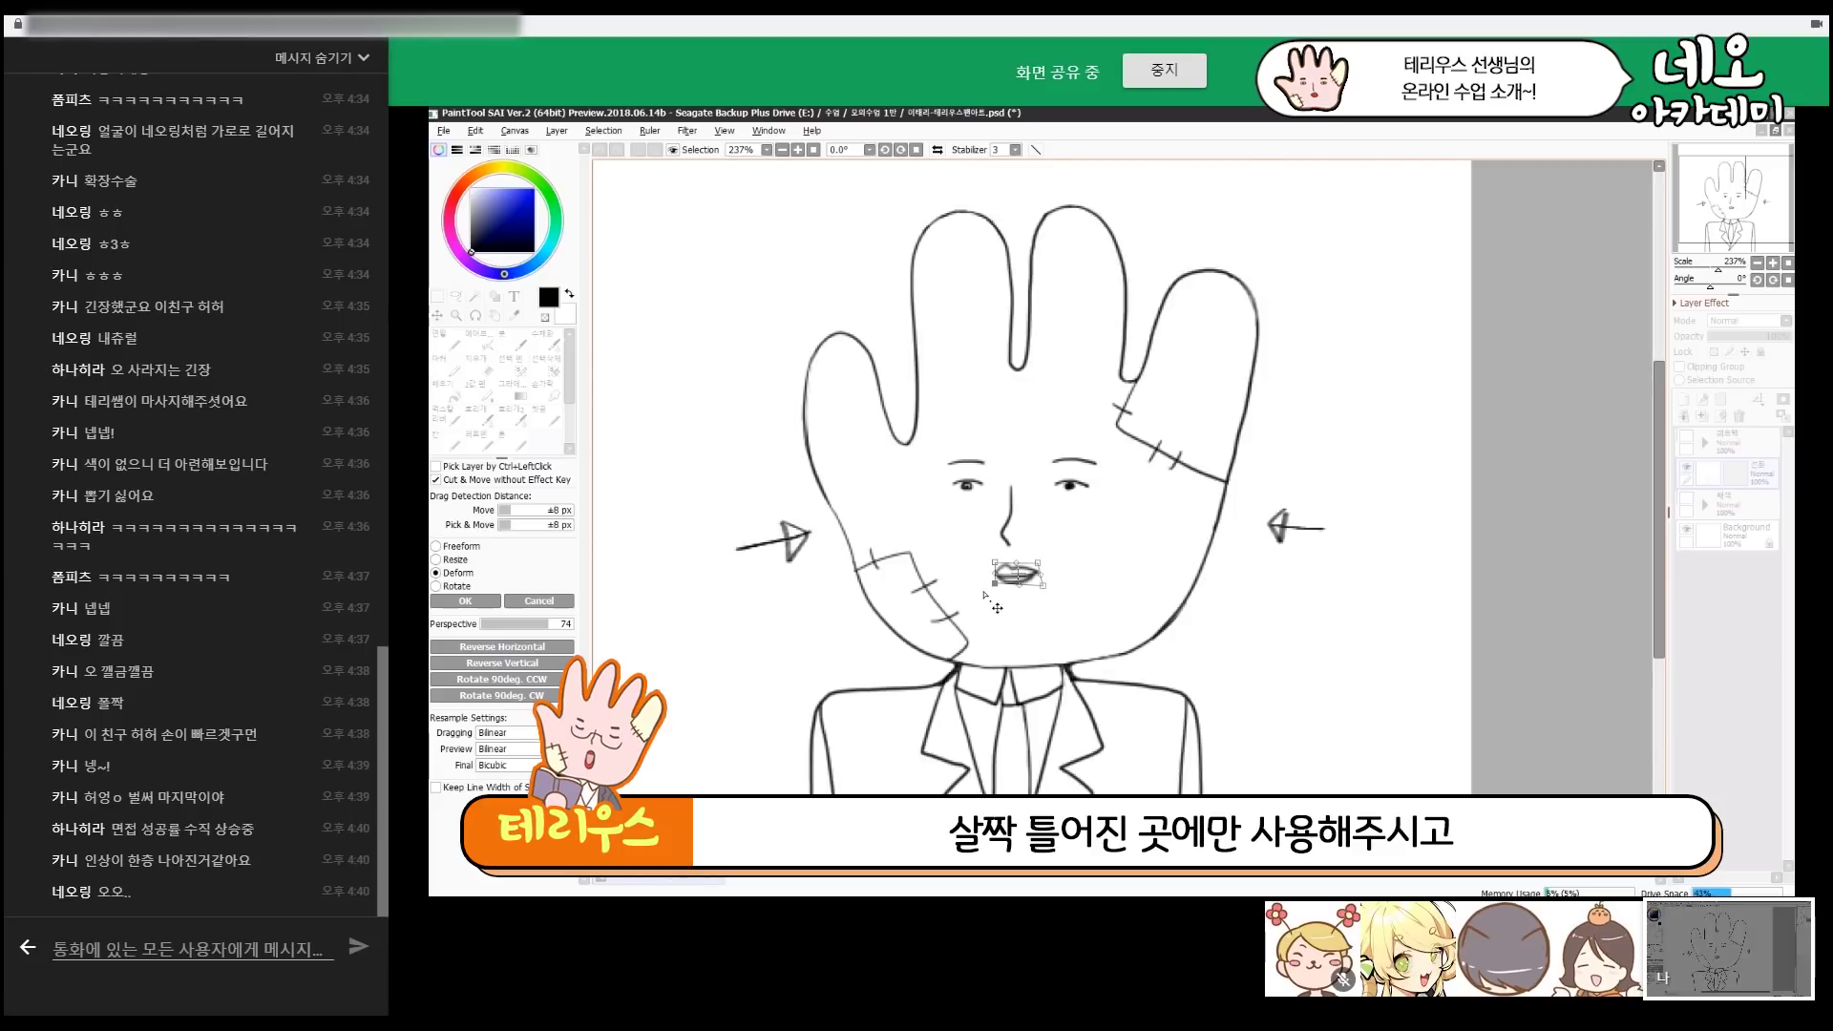
{"action": "scroll", "coordinate": [1022, 581], "scroll_direction": "up", "scroll_amount": 2}
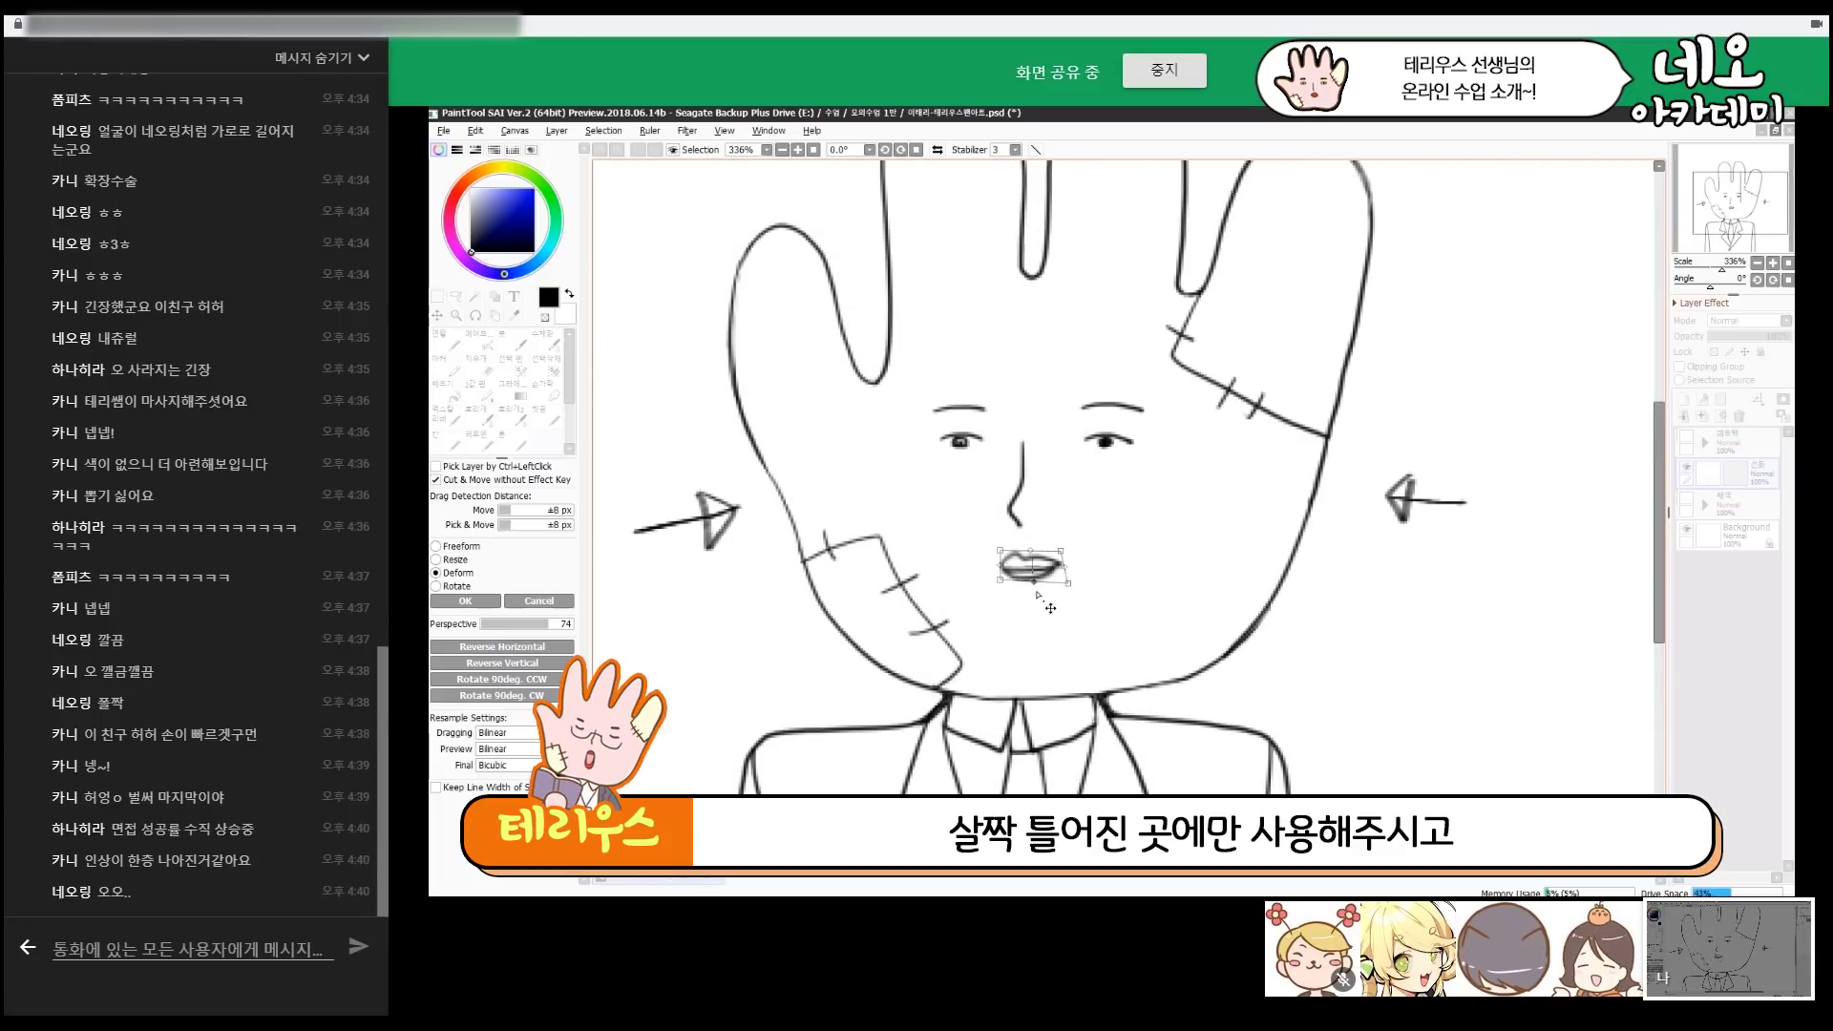
{"action": "scroll", "coordinate": [1065, 585], "scroll_direction": "up", "scroll_amount": 1}
{"action": "left_click_drag", "start_coordinate": [1109, 578], "coordinate": [1102, 585]}
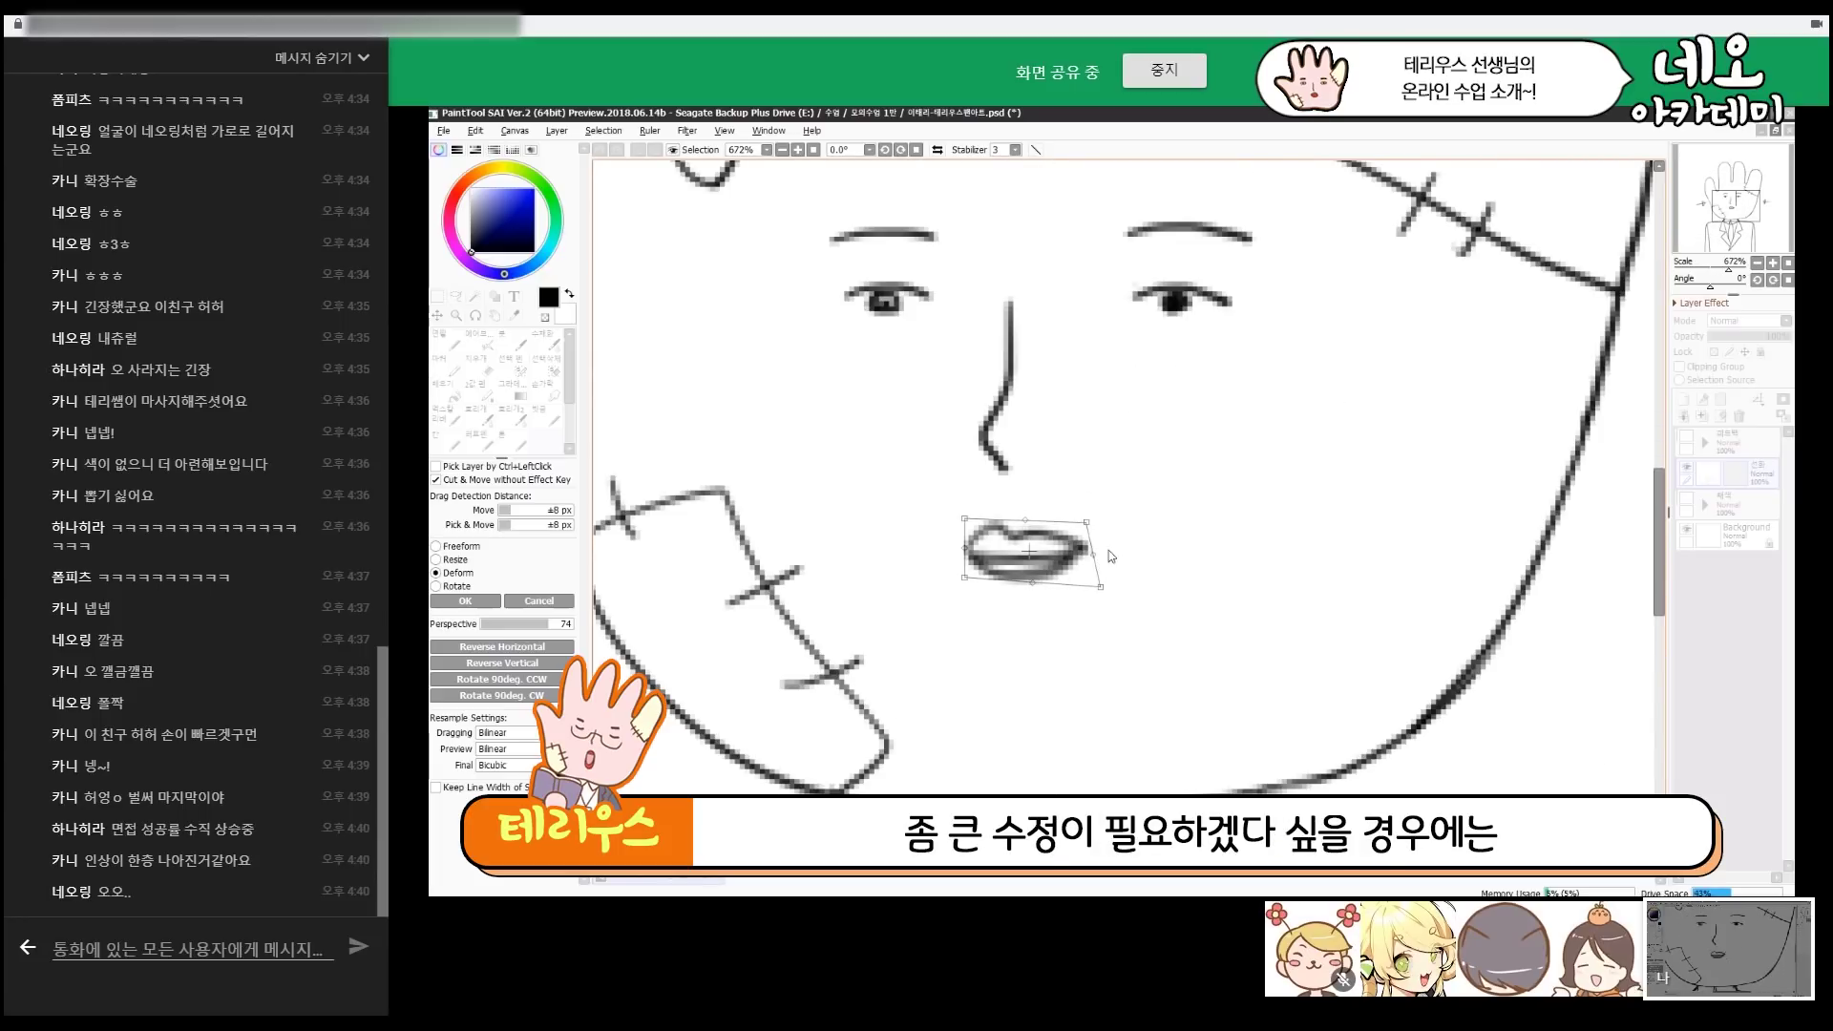
{"action": "left_click", "coordinate": [475, 603]}
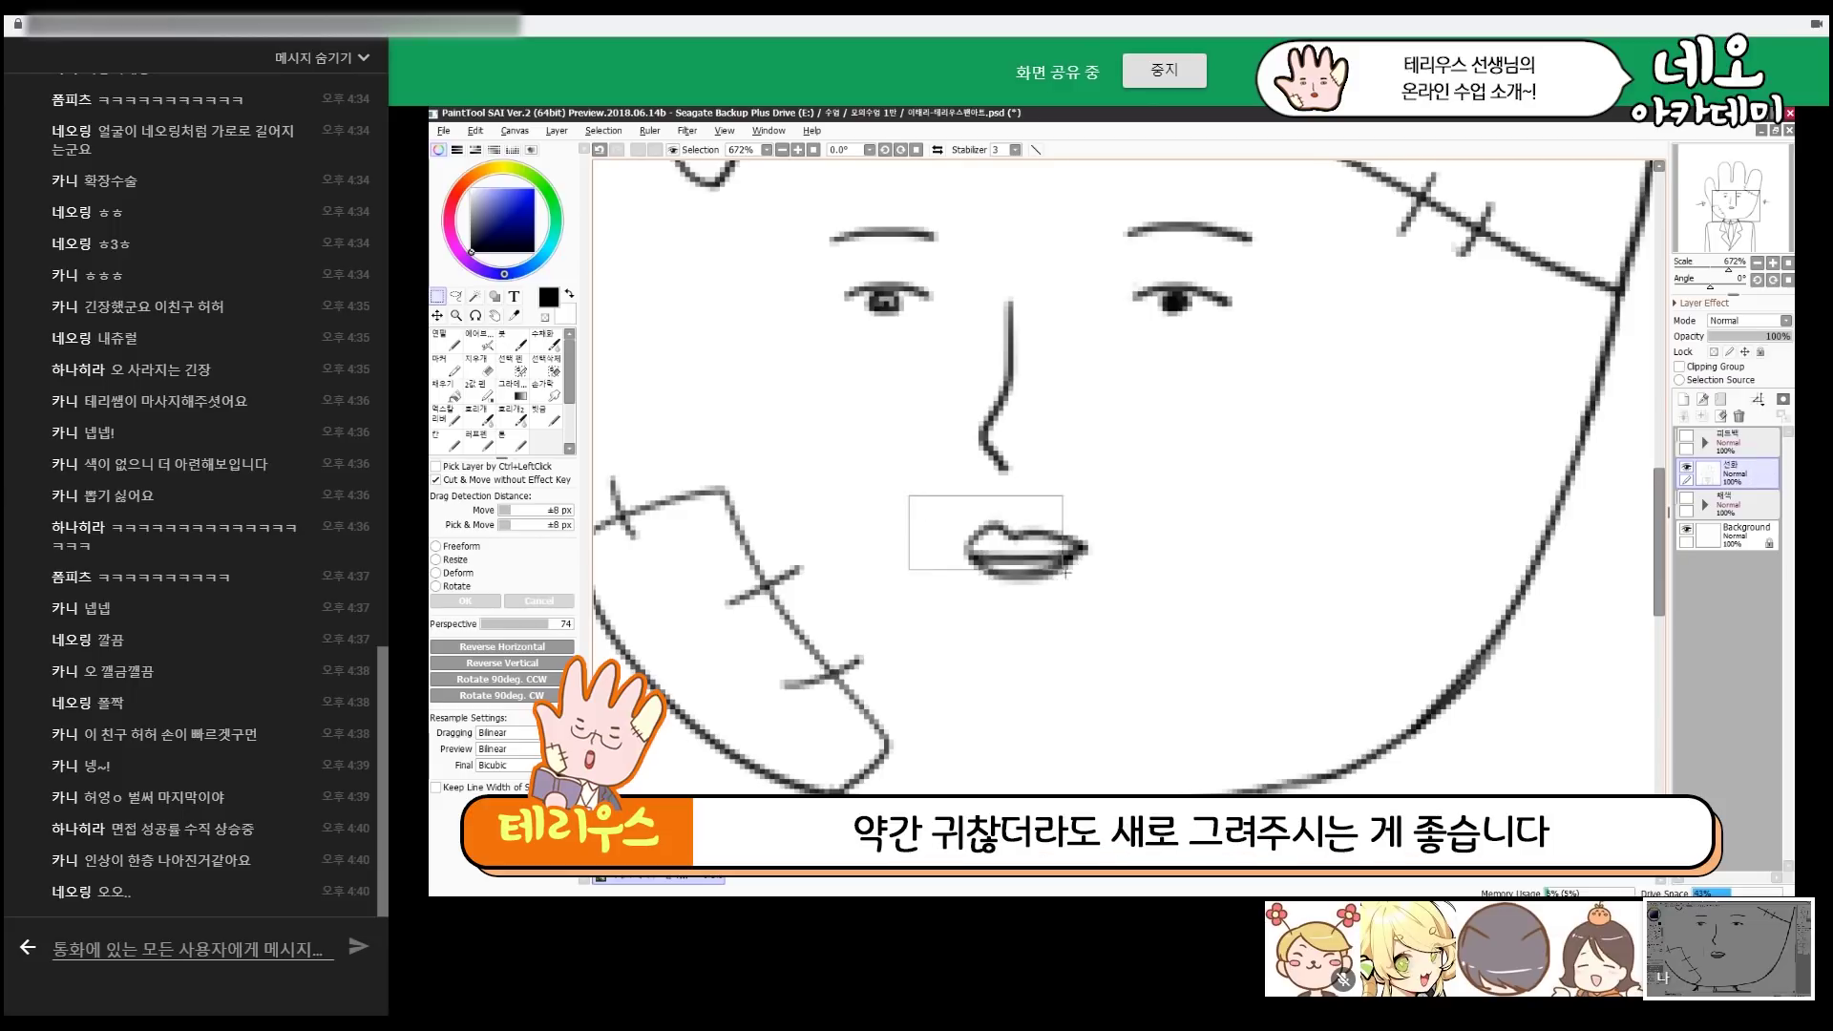
Delete the arrows on both sides of the hand-shaped head using rectangular selections, clearing the selection each time.
{"action": "scroll", "coordinate": [1128, 612], "scroll_direction": "down", "scroll_amount": 9}
{"action": "left_click_drag", "start_coordinate": [1239, 608], "coordinate": [1165, 520]}
{"action": "key", "text": "Delete"}
{"action": "key", "text": "ctrl+d"}
{"action": "left_click_drag", "start_coordinate": [815, 525], "coordinate": [888, 578]}
{"action": "key", "text": "Delete"}
{"action": "key", "text": "ctrl+d"}
{"action": "scroll", "coordinate": [1220, 626], "scroll_direction": "down", "scroll_amount": 1}
{"action": "scroll", "coordinate": [1024, 634], "scroll_direction": "up", "scroll_amount": 1}
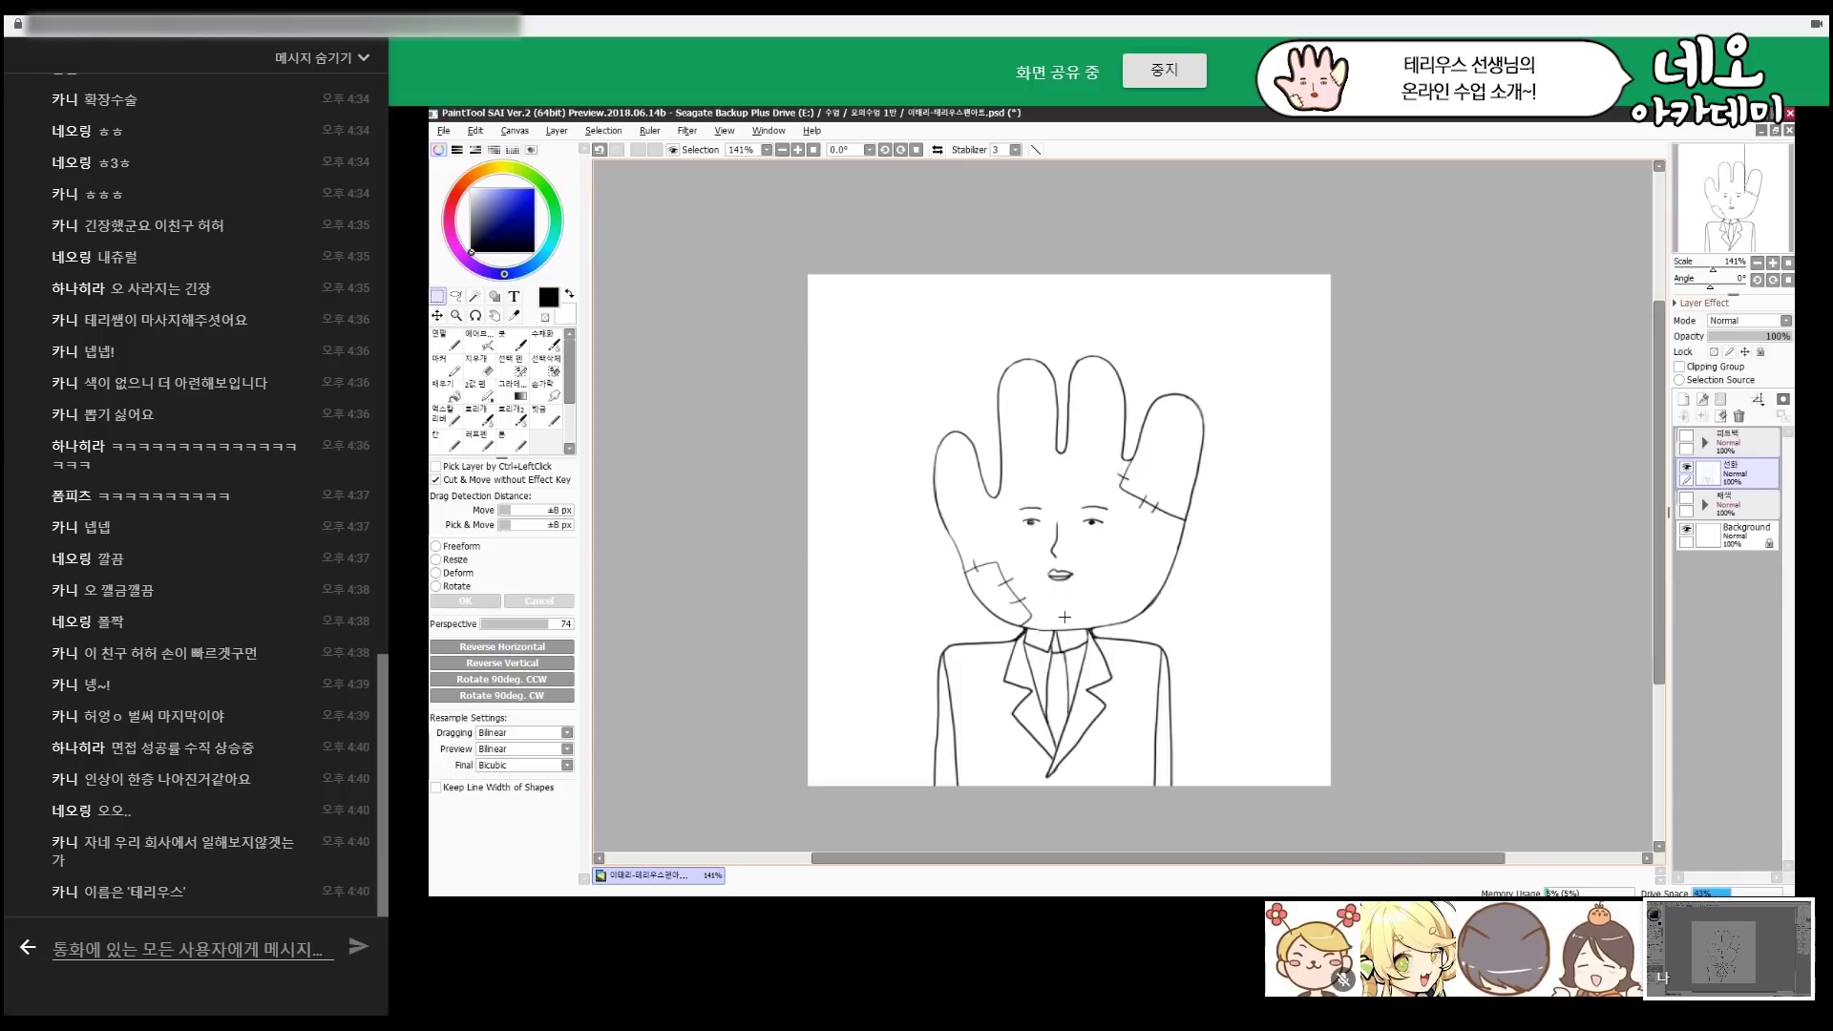
Toggle the visibility of the feedback guideline folder to show how the guidelines are kept separate, leaving it hidden.
{"action": "left_click", "coordinate": [1724, 457]}
{"action": "left_click", "coordinate": [1688, 439]}
{"action": "left_click", "coordinate": [1688, 438]}
{"action": "left_click", "coordinate": [1688, 438]}
{"action": "left_click", "coordinate": [1688, 438]}
{"action": "left_click", "coordinate": [1688, 439]}
{"action": "left_click", "coordinate": [1688, 438]}
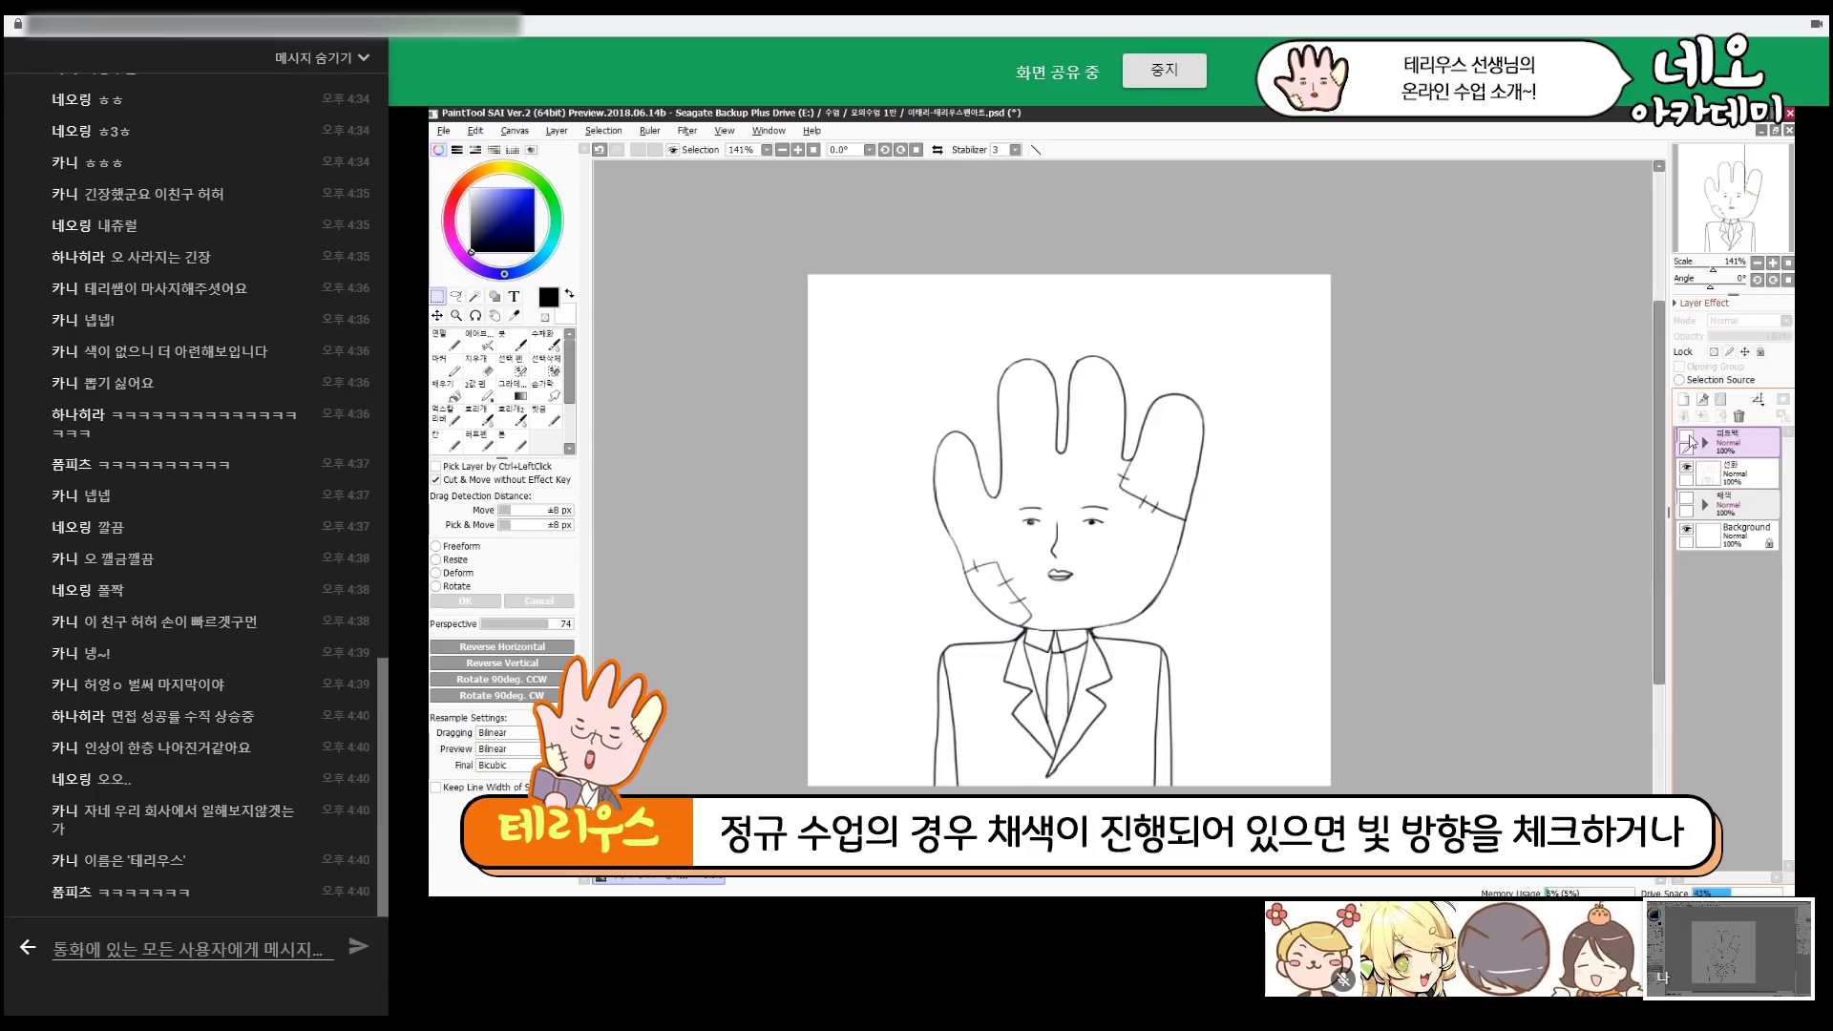
Show the colouring folder beneath the line art and expand it to reveal its individual layers.
{"action": "left_click", "coordinate": [1719, 473]}
{"action": "left_click", "coordinate": [1686, 499]}
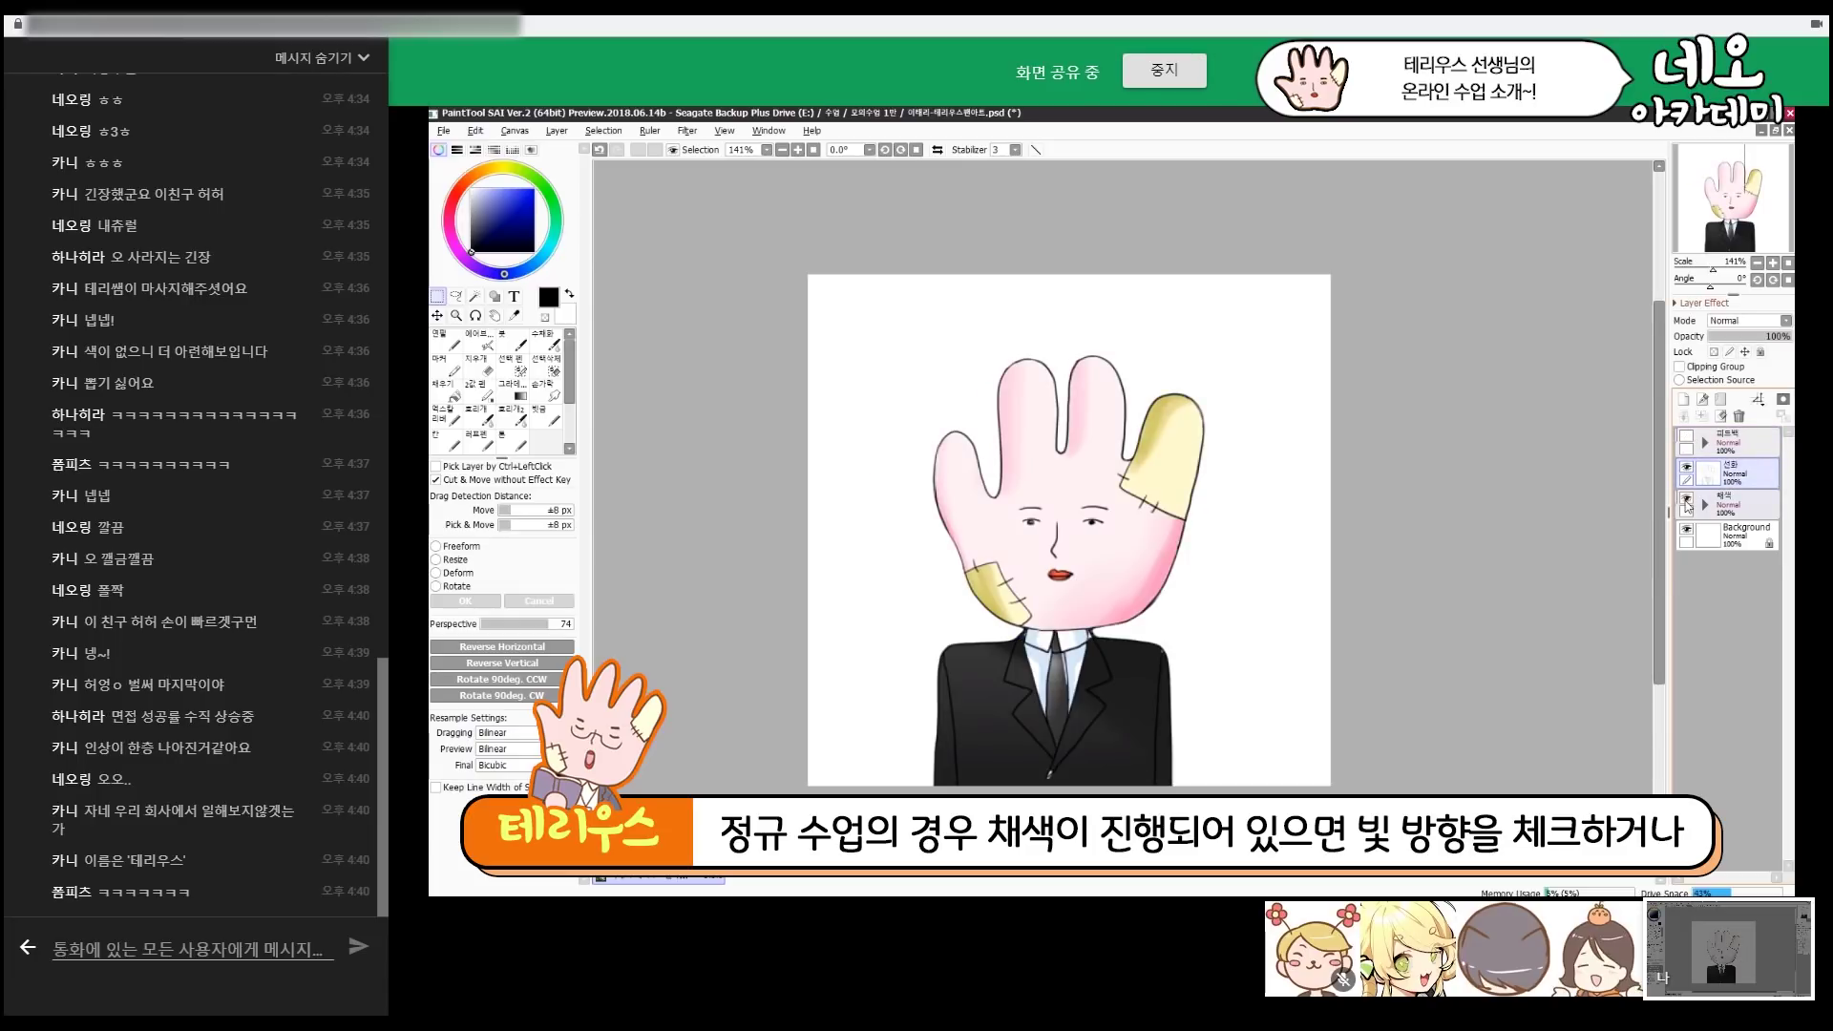
{"action": "left_click", "coordinate": [1704, 505]}
{"action": "left_click", "coordinate": [1702, 542]}
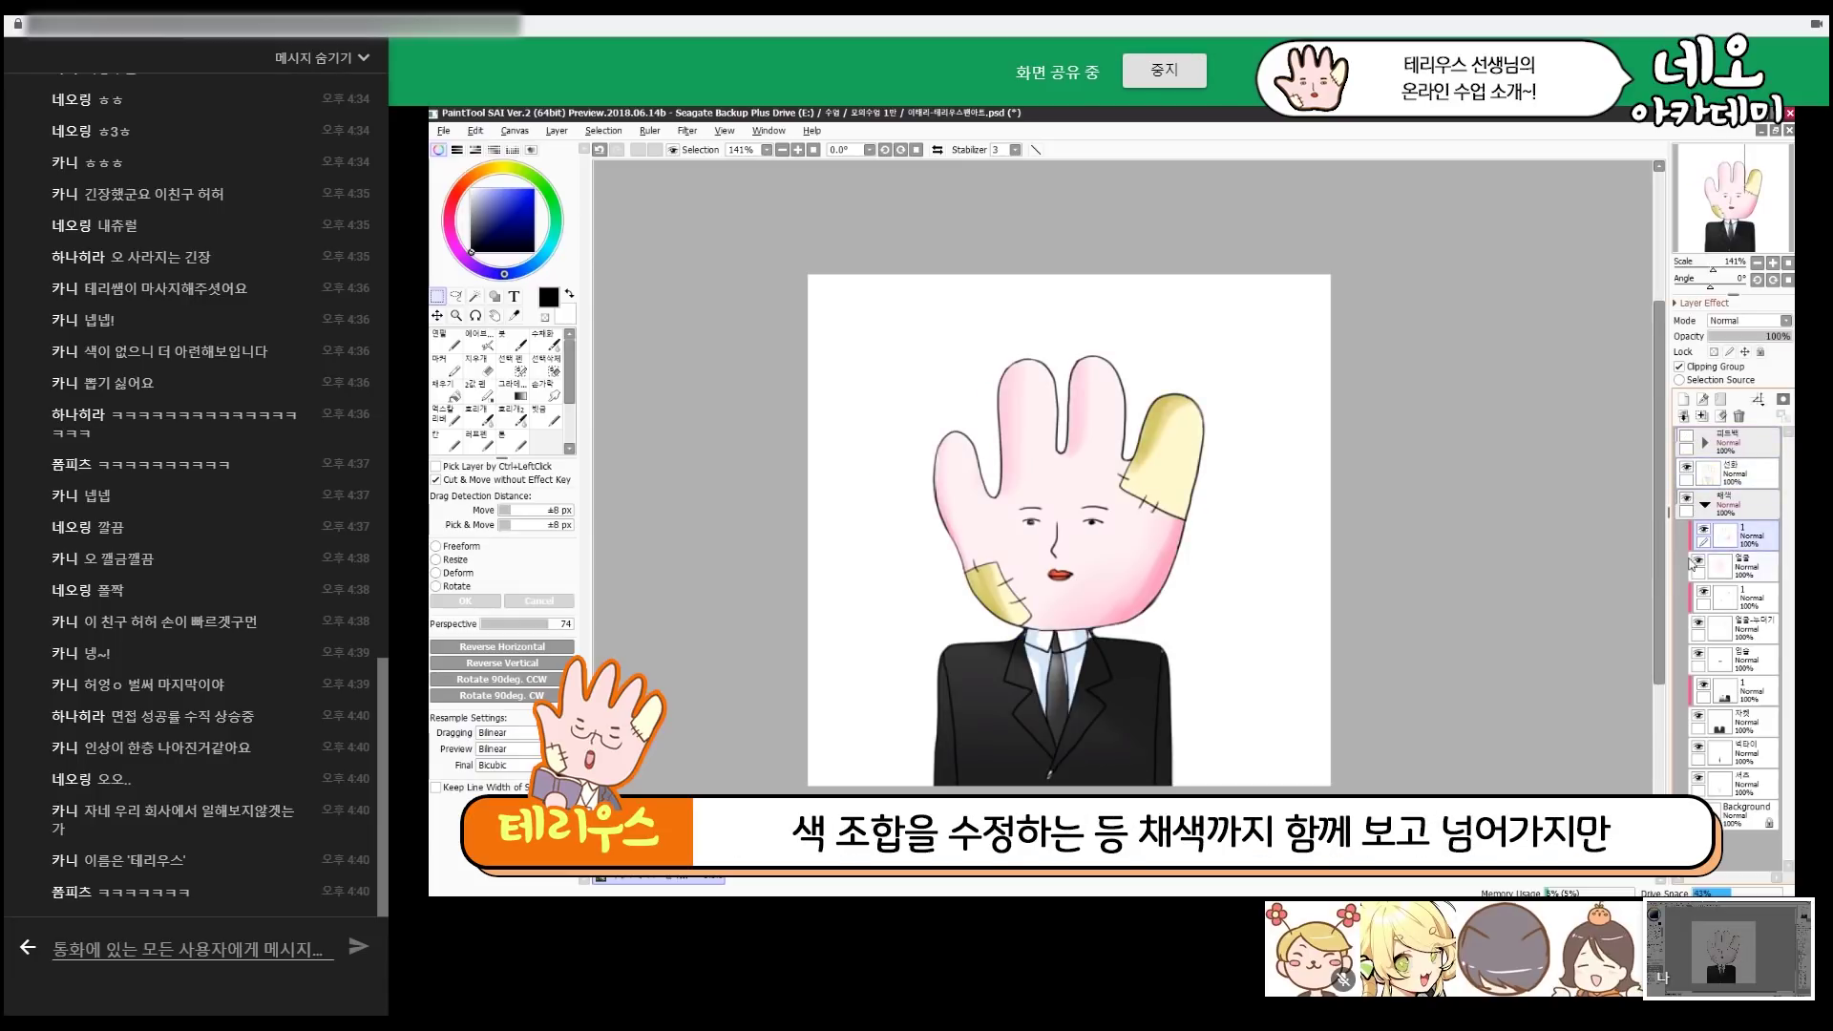
Toggle the colouring folder's visibility to compare the character with and without colour, leave it shown, and collapse the folder.
{"action": "left_click", "coordinate": [1689, 501]}
{"action": "left_click", "coordinate": [1687, 500]}
{"action": "left_click", "coordinate": [1687, 500]}
{"action": "left_click", "coordinate": [1688, 499]}
{"action": "left_click", "coordinate": [1687, 499]}
{"action": "left_click", "coordinate": [1687, 499]}
{"action": "left_click", "coordinate": [1687, 500]}
{"action": "left_click", "coordinate": [1687, 499]}
{"action": "left_click", "coordinate": [1687, 499]}
{"action": "left_click", "coordinate": [1687, 499]}
{"action": "left_click", "coordinate": [1727, 509]}
{"action": "left_click", "coordinate": [1705, 504]}
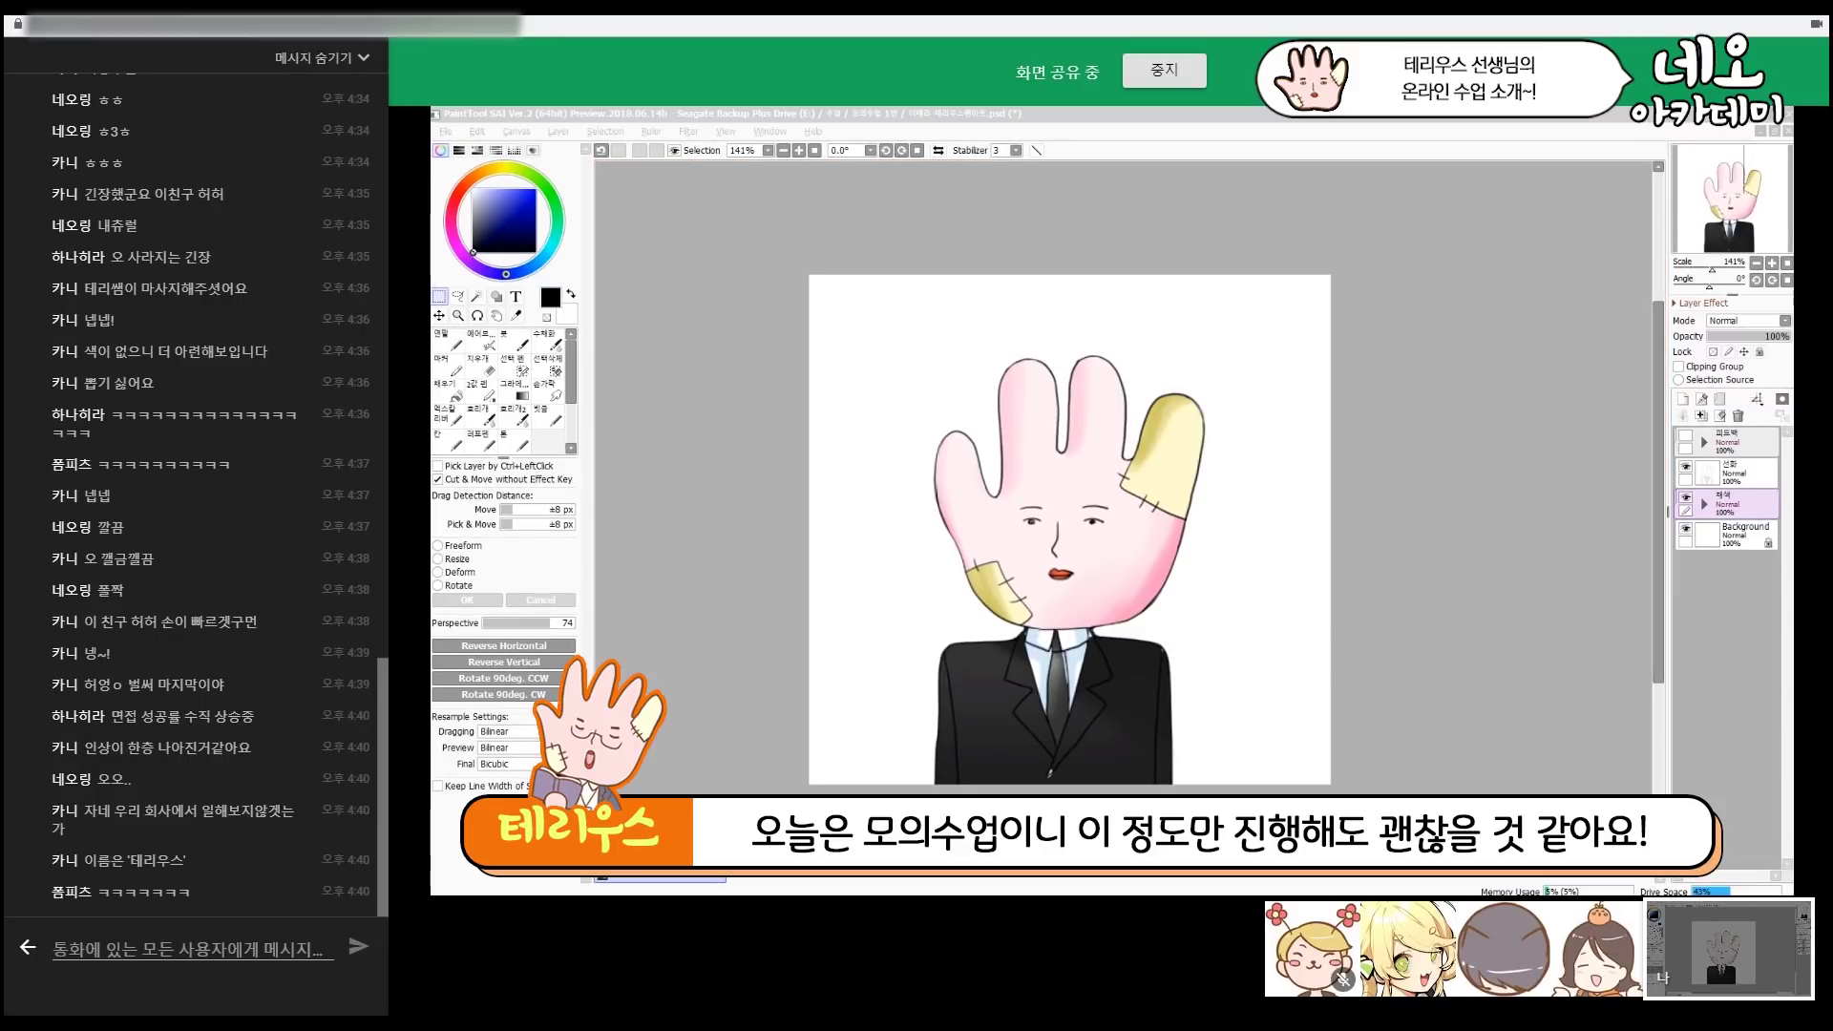
Save the corrected drawing as a separate PSD with the suffix "-피드백" and open the original file alongside it for comparison.
{"action": "key", "text": "Return"}
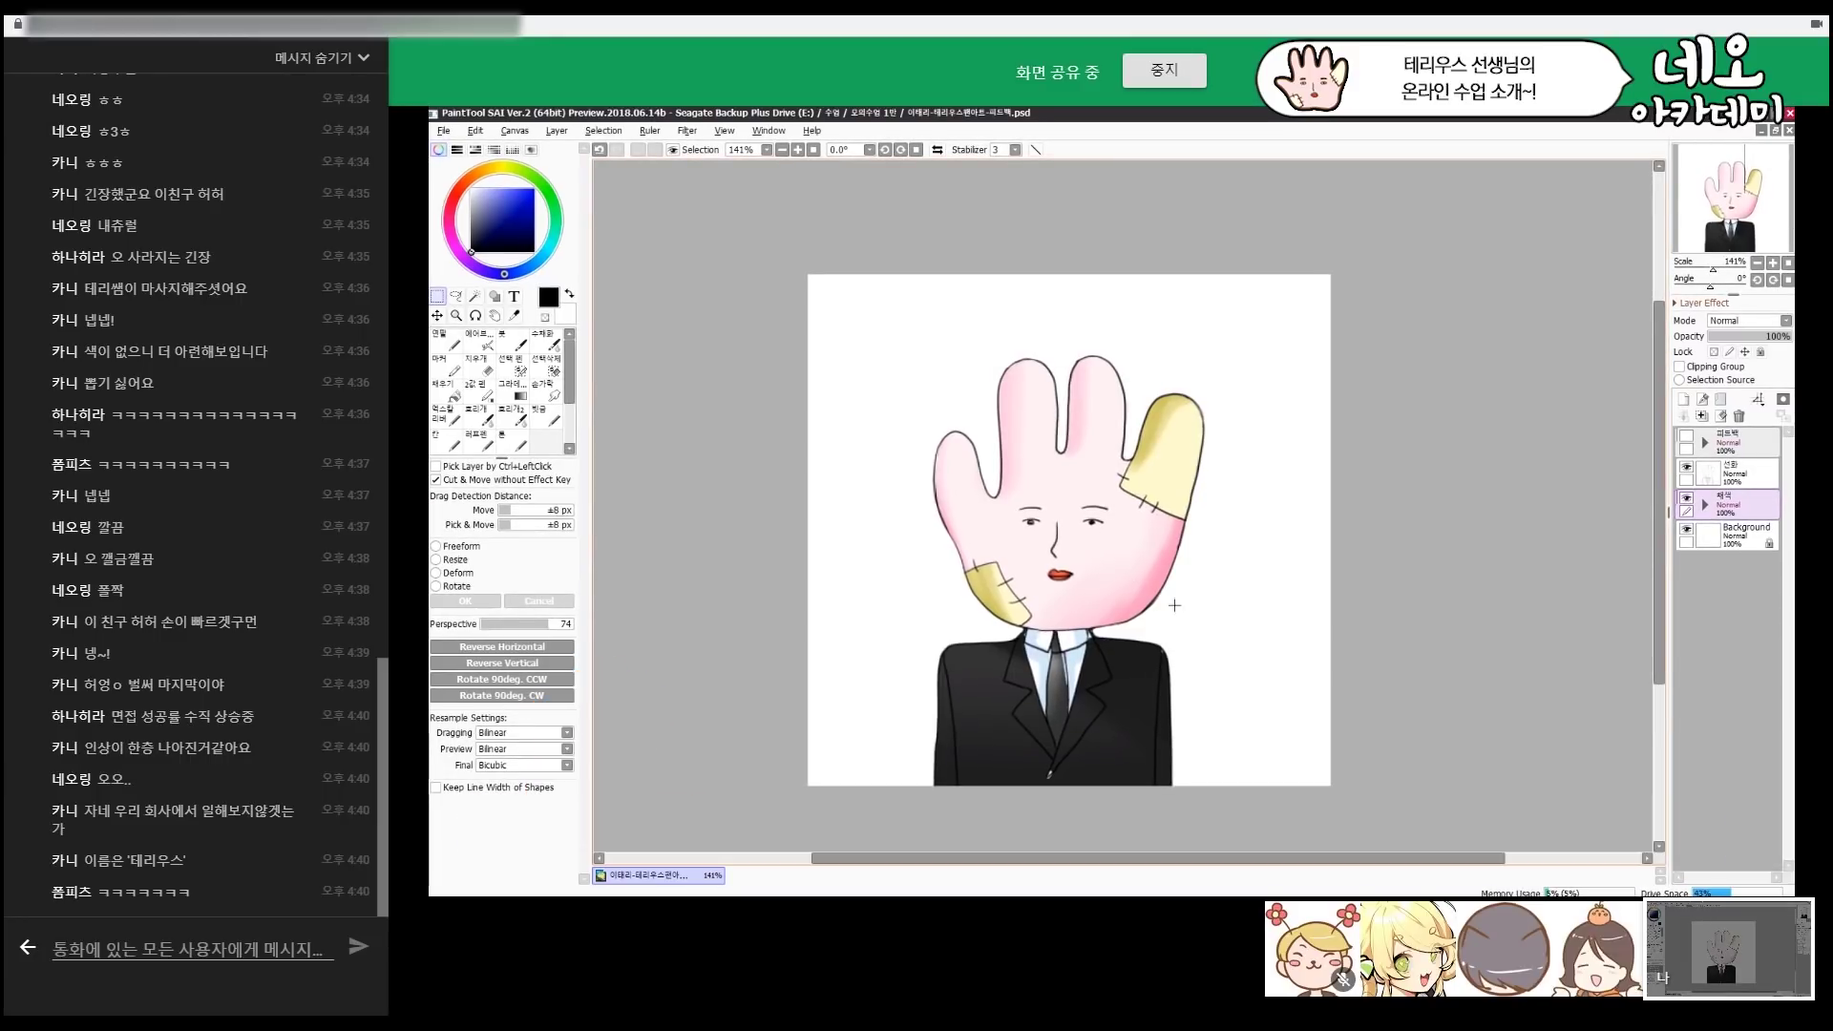
{"action": "left_click", "coordinate": [443, 131]}
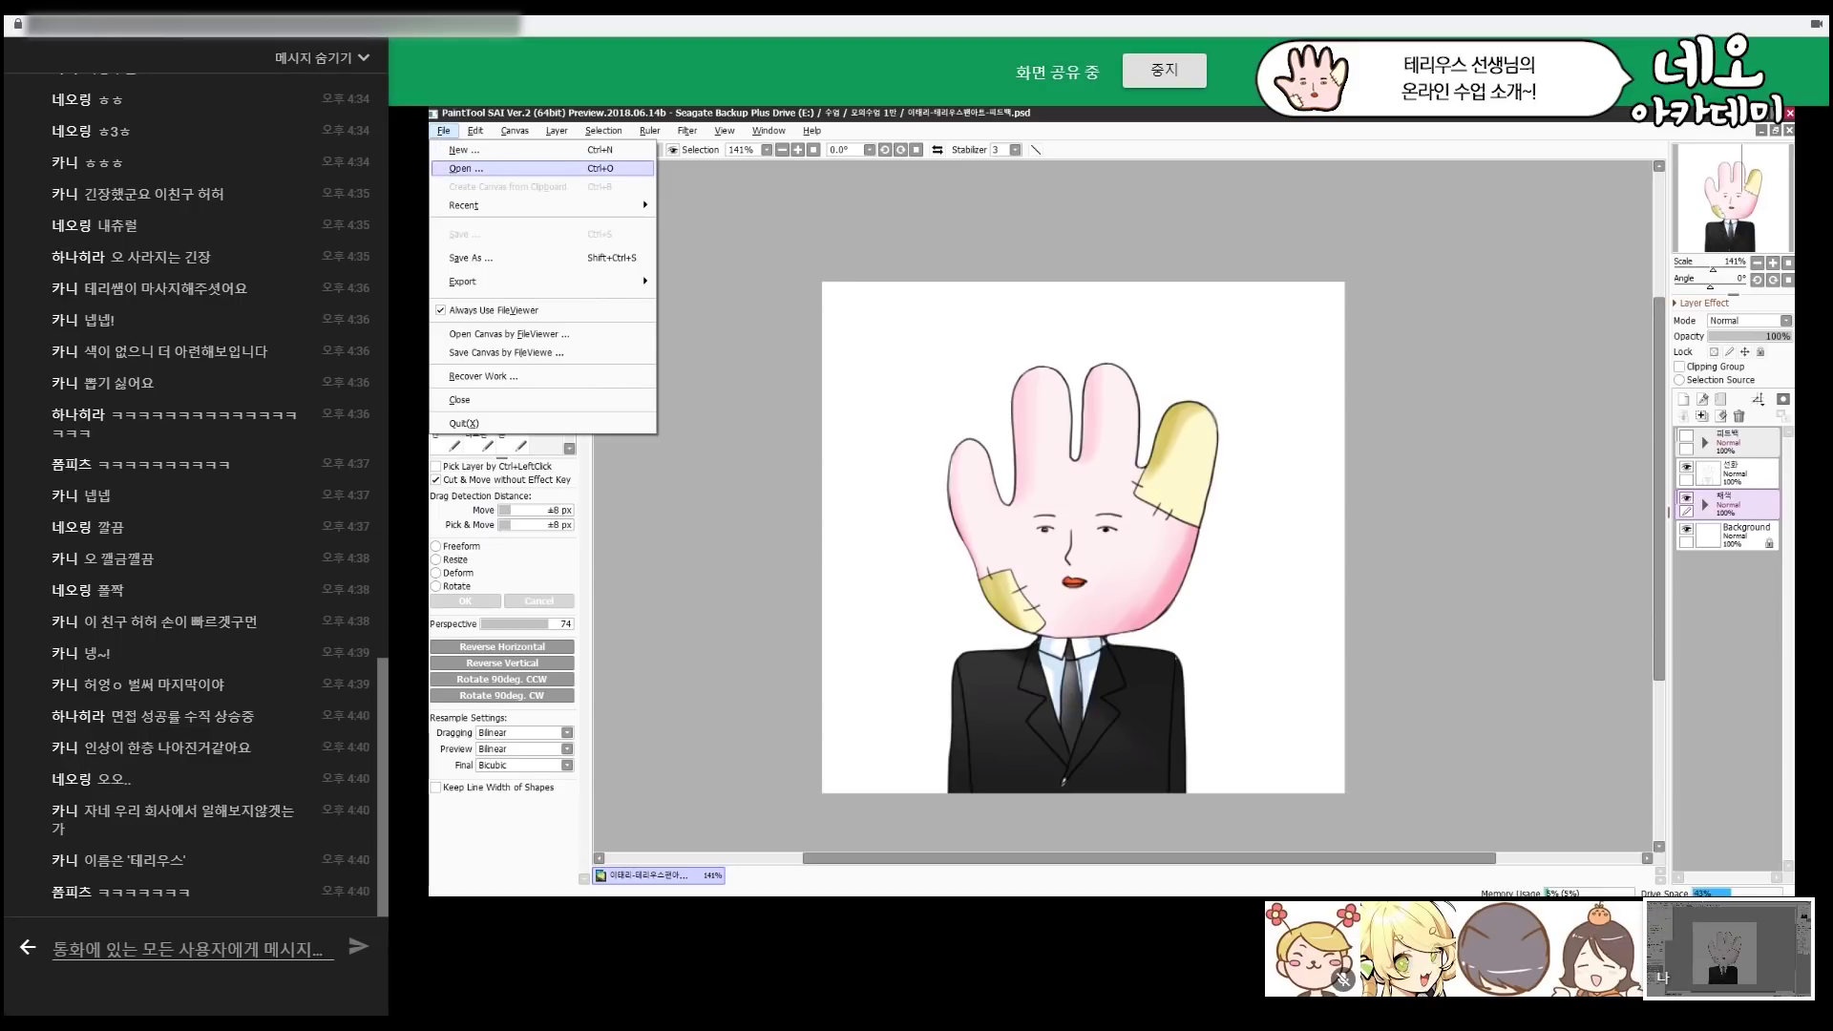
{"action": "left_click", "coordinate": [488, 169]}
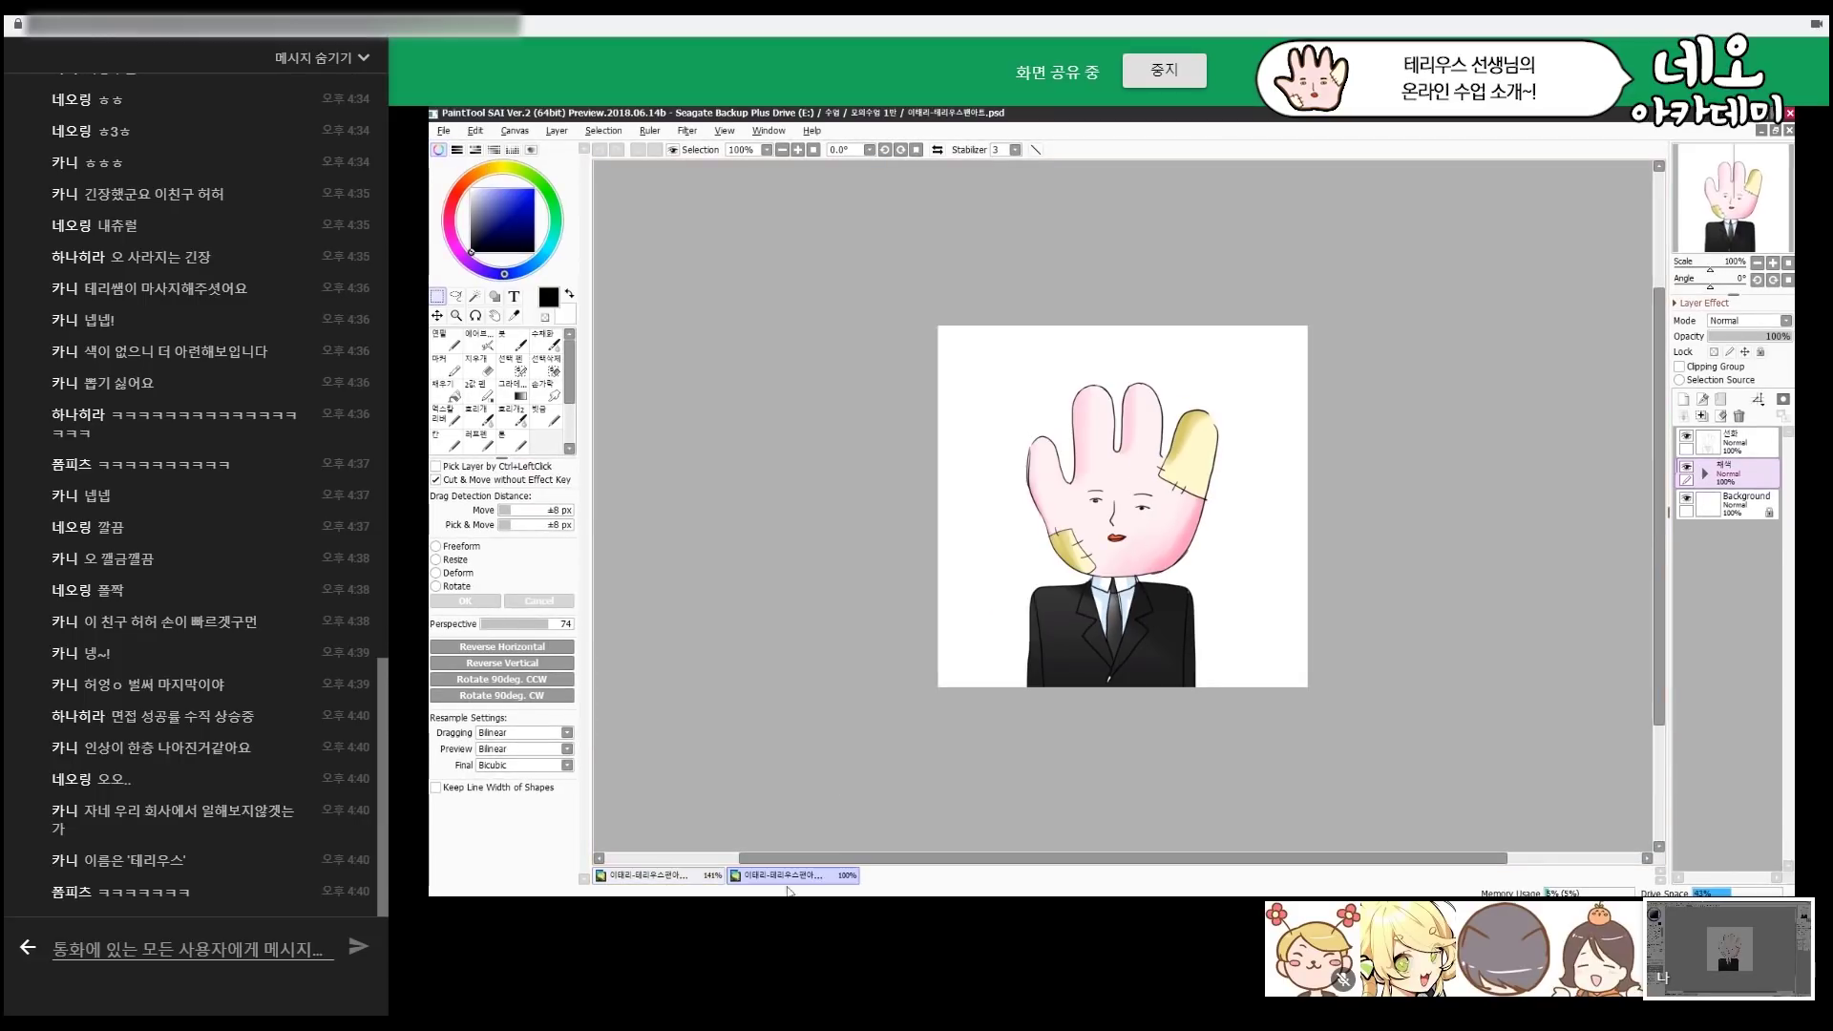
{"action": "left_click", "coordinate": [679, 873]}
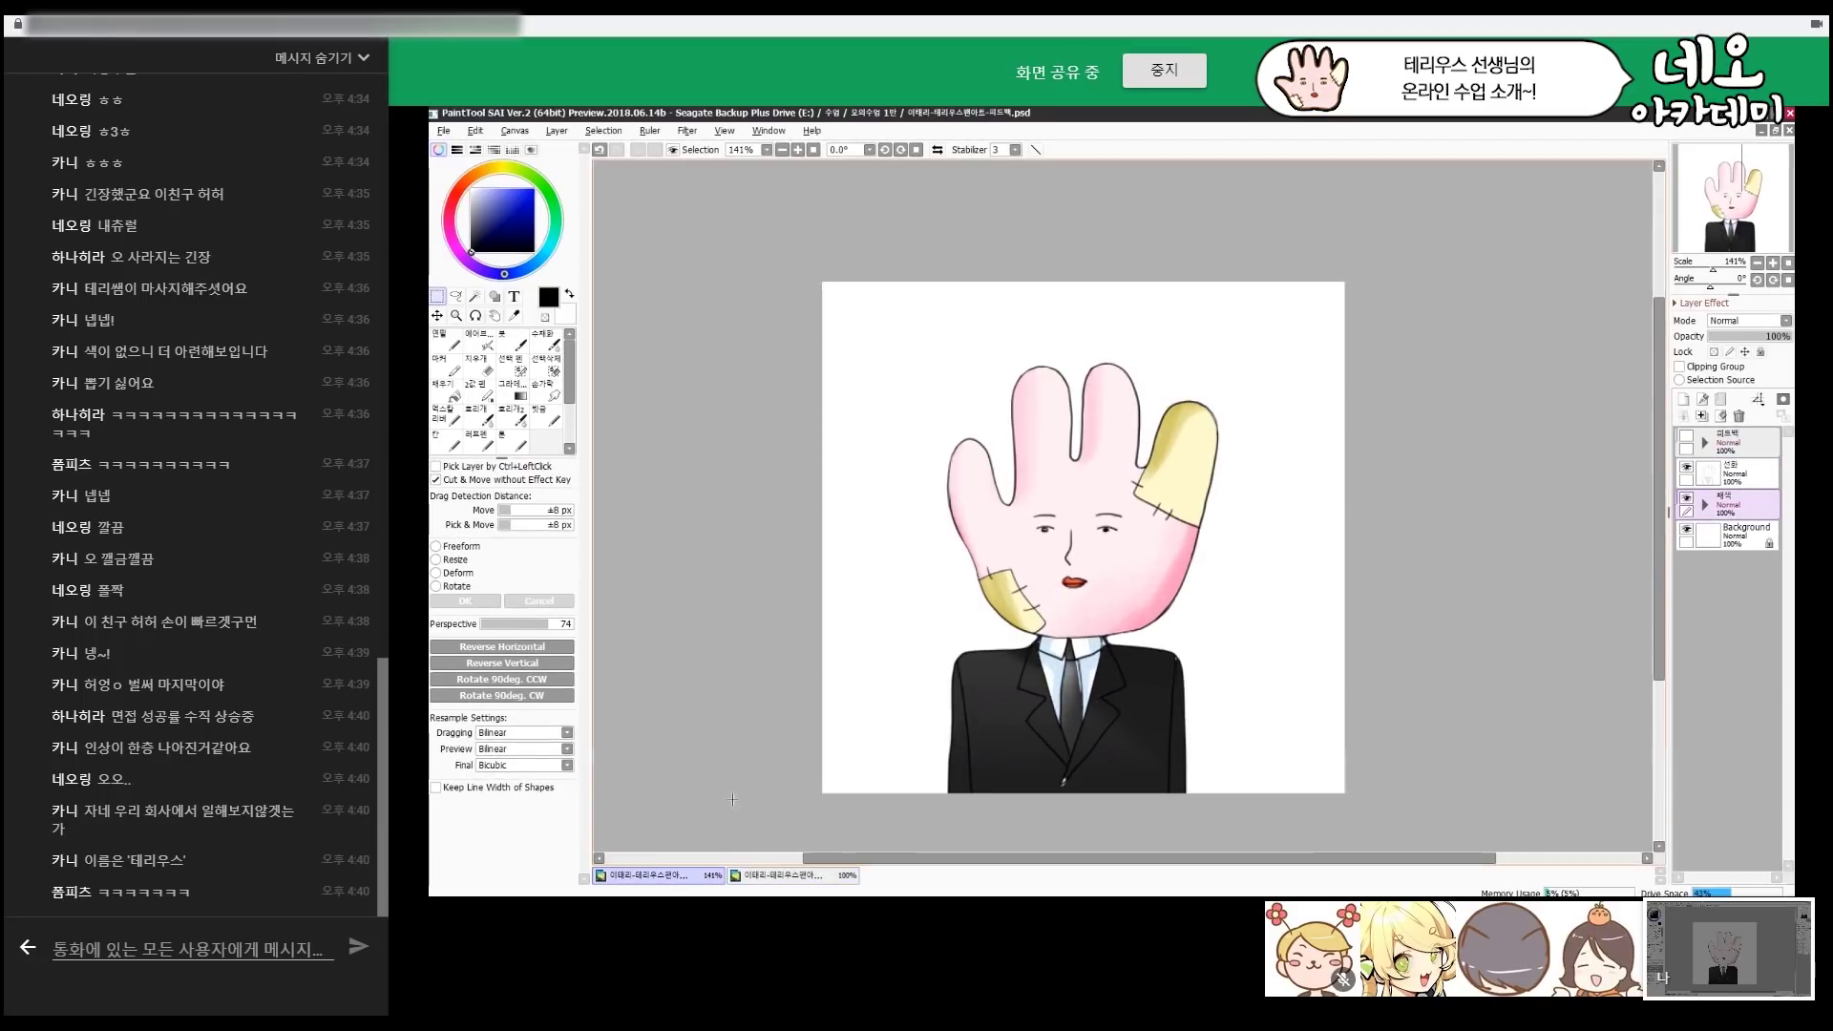
{"action": "left_click", "coordinate": [815, 153]}
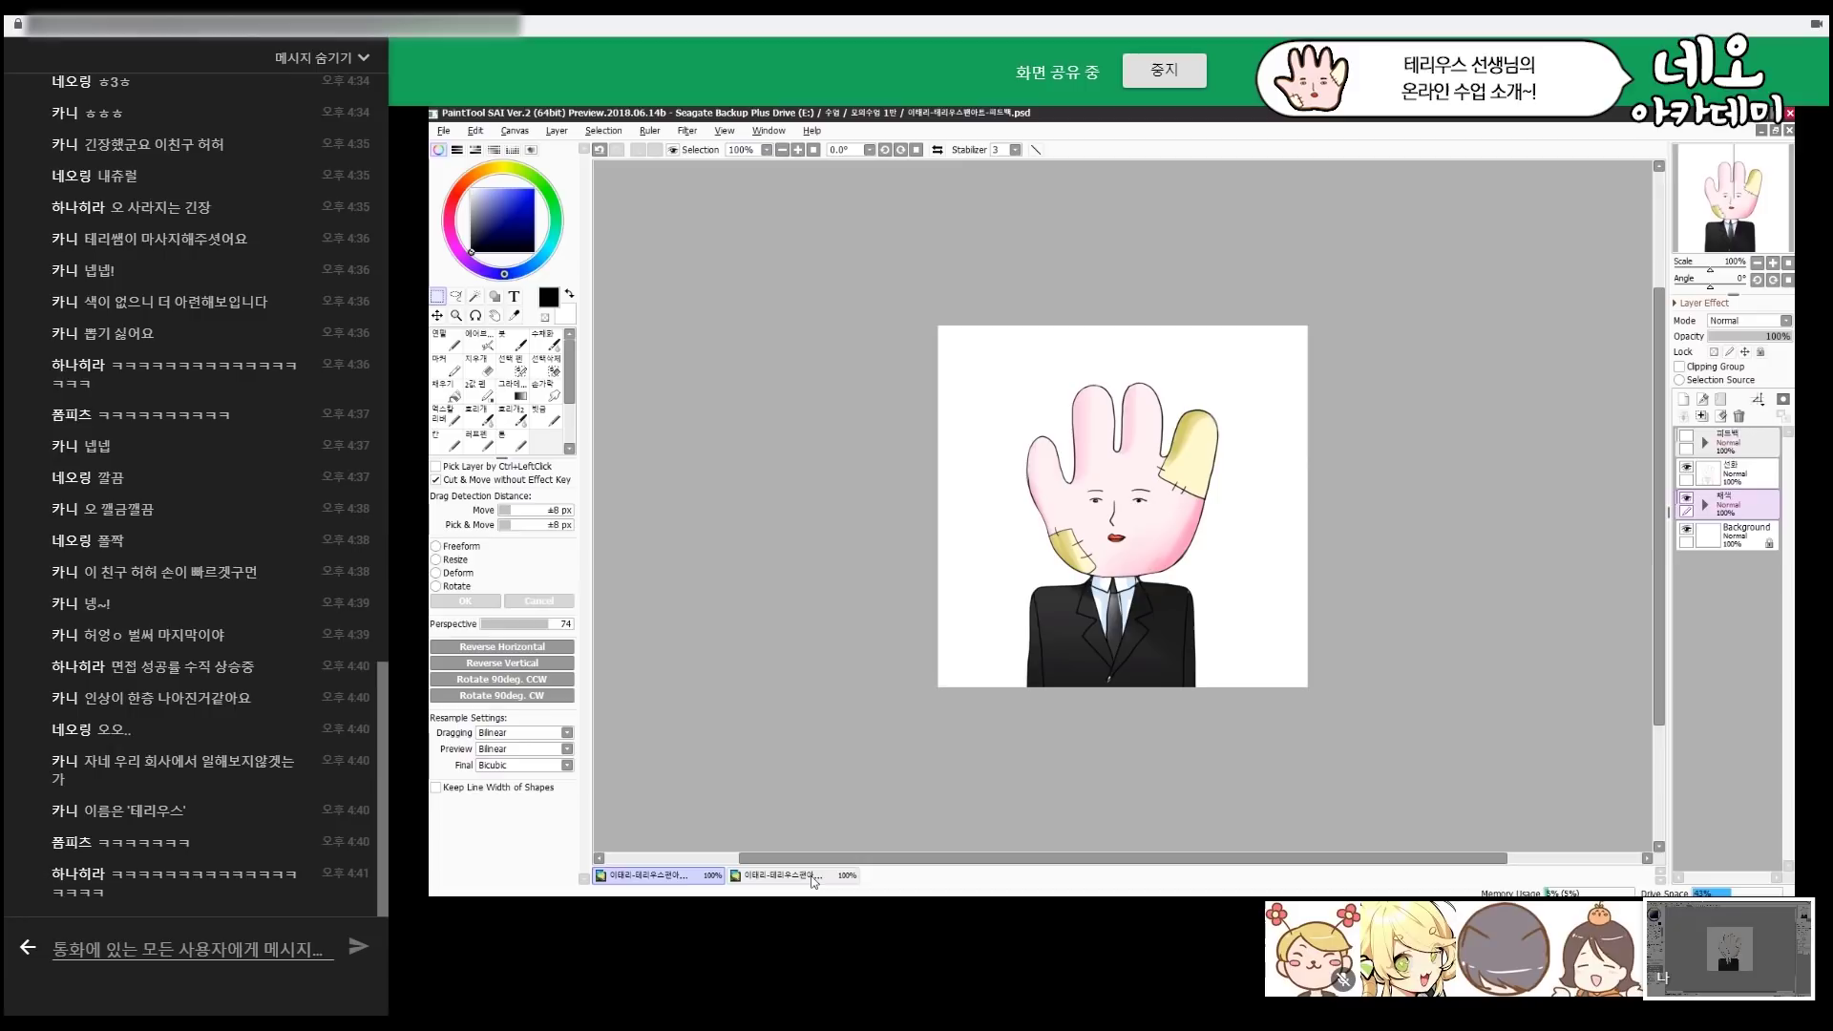